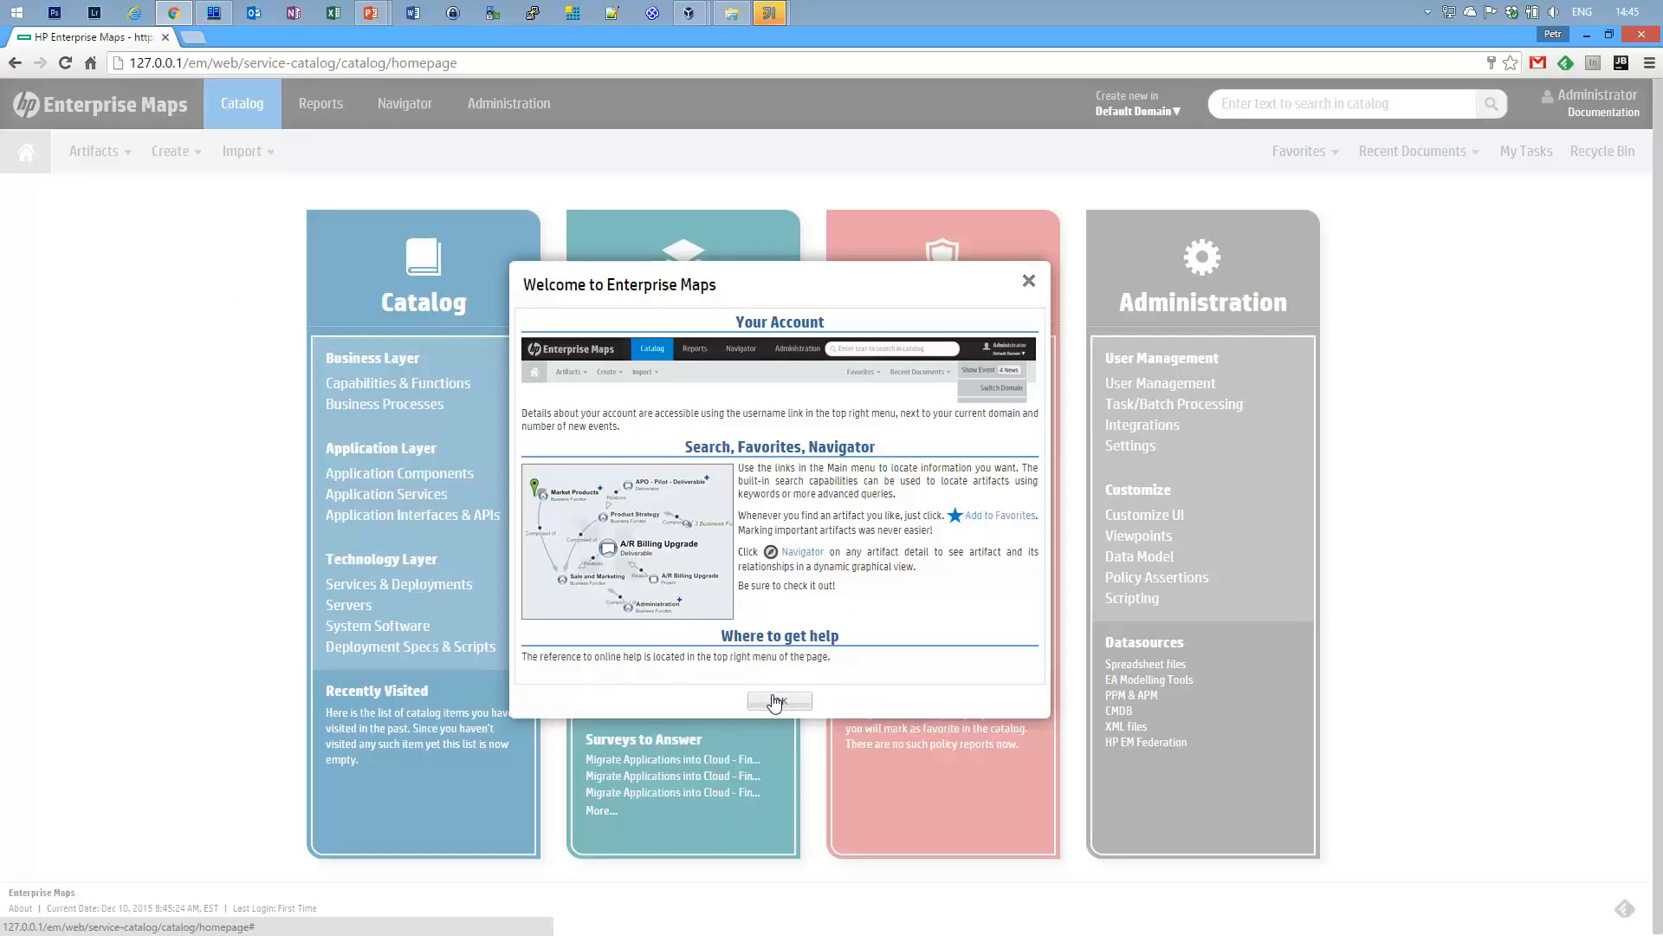
Dismiss the welcome dialog and check the About box, which shows HP branding and version 3.00.
click(777, 701)
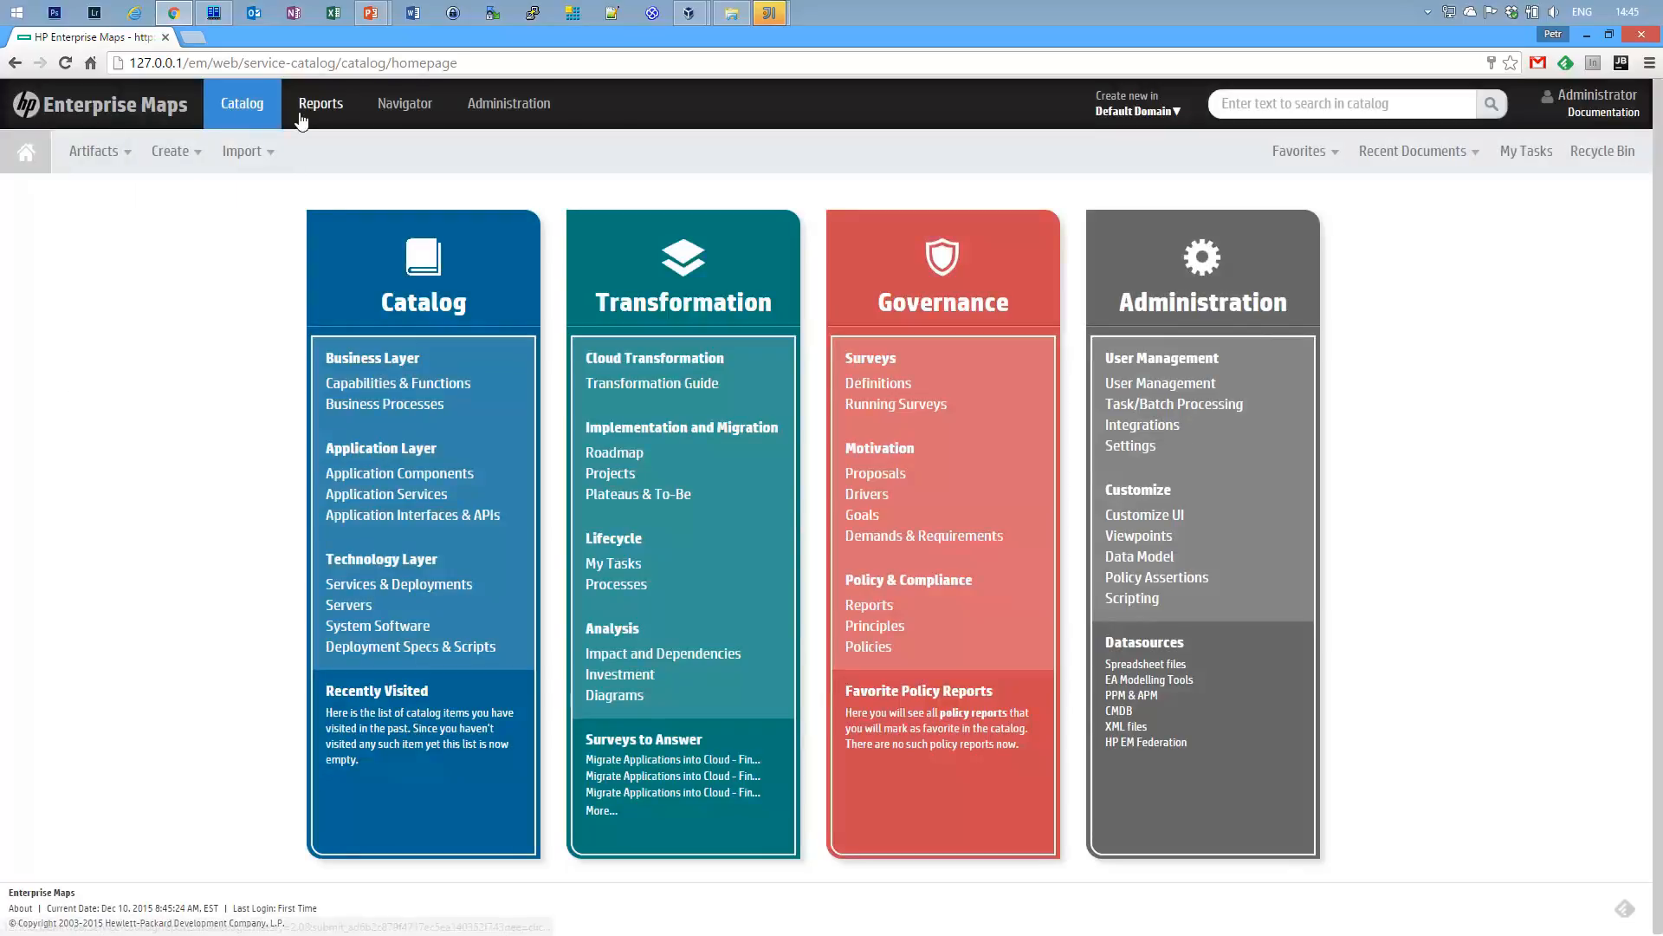
click(20, 908)
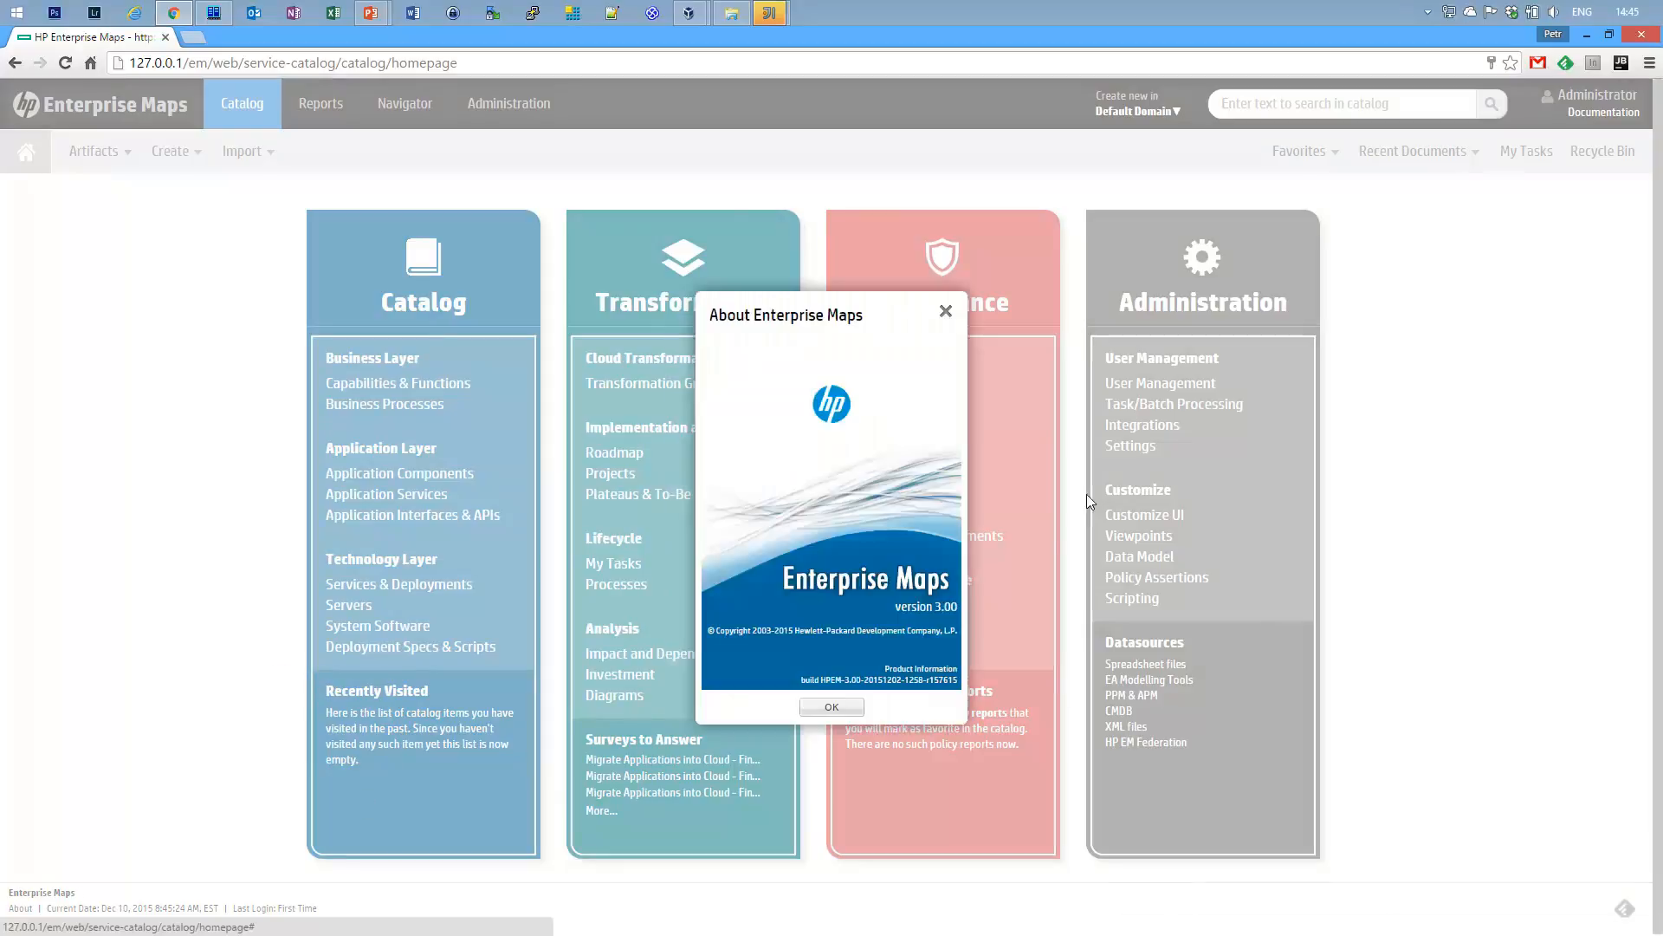
click(832, 709)
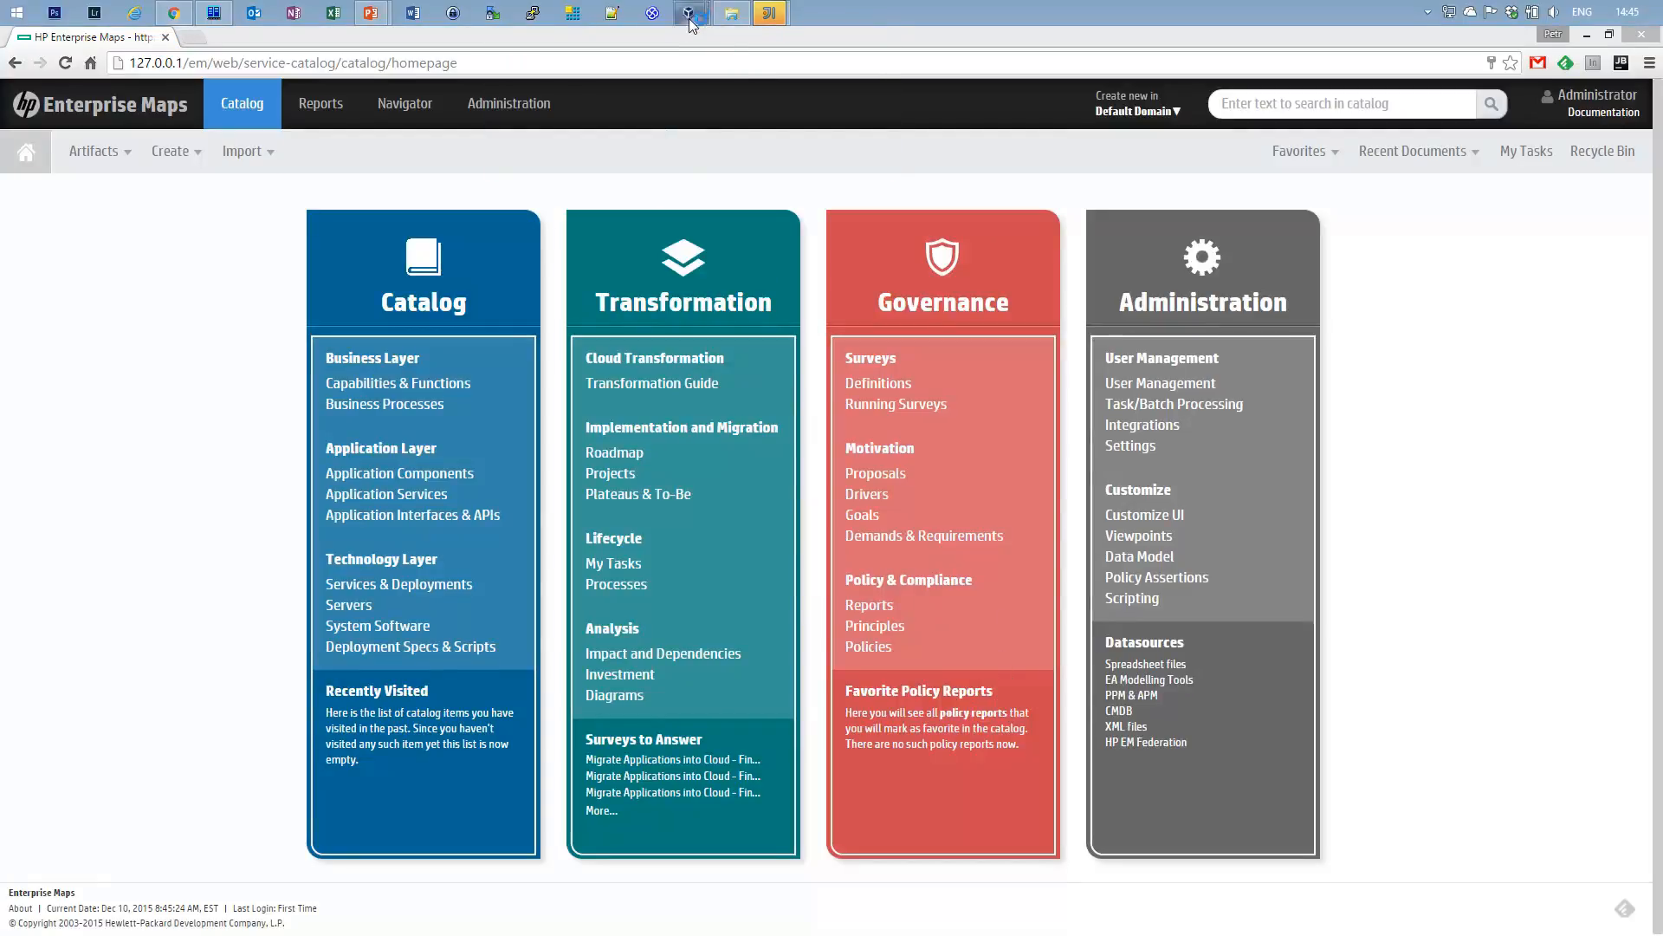
click(774, 158)
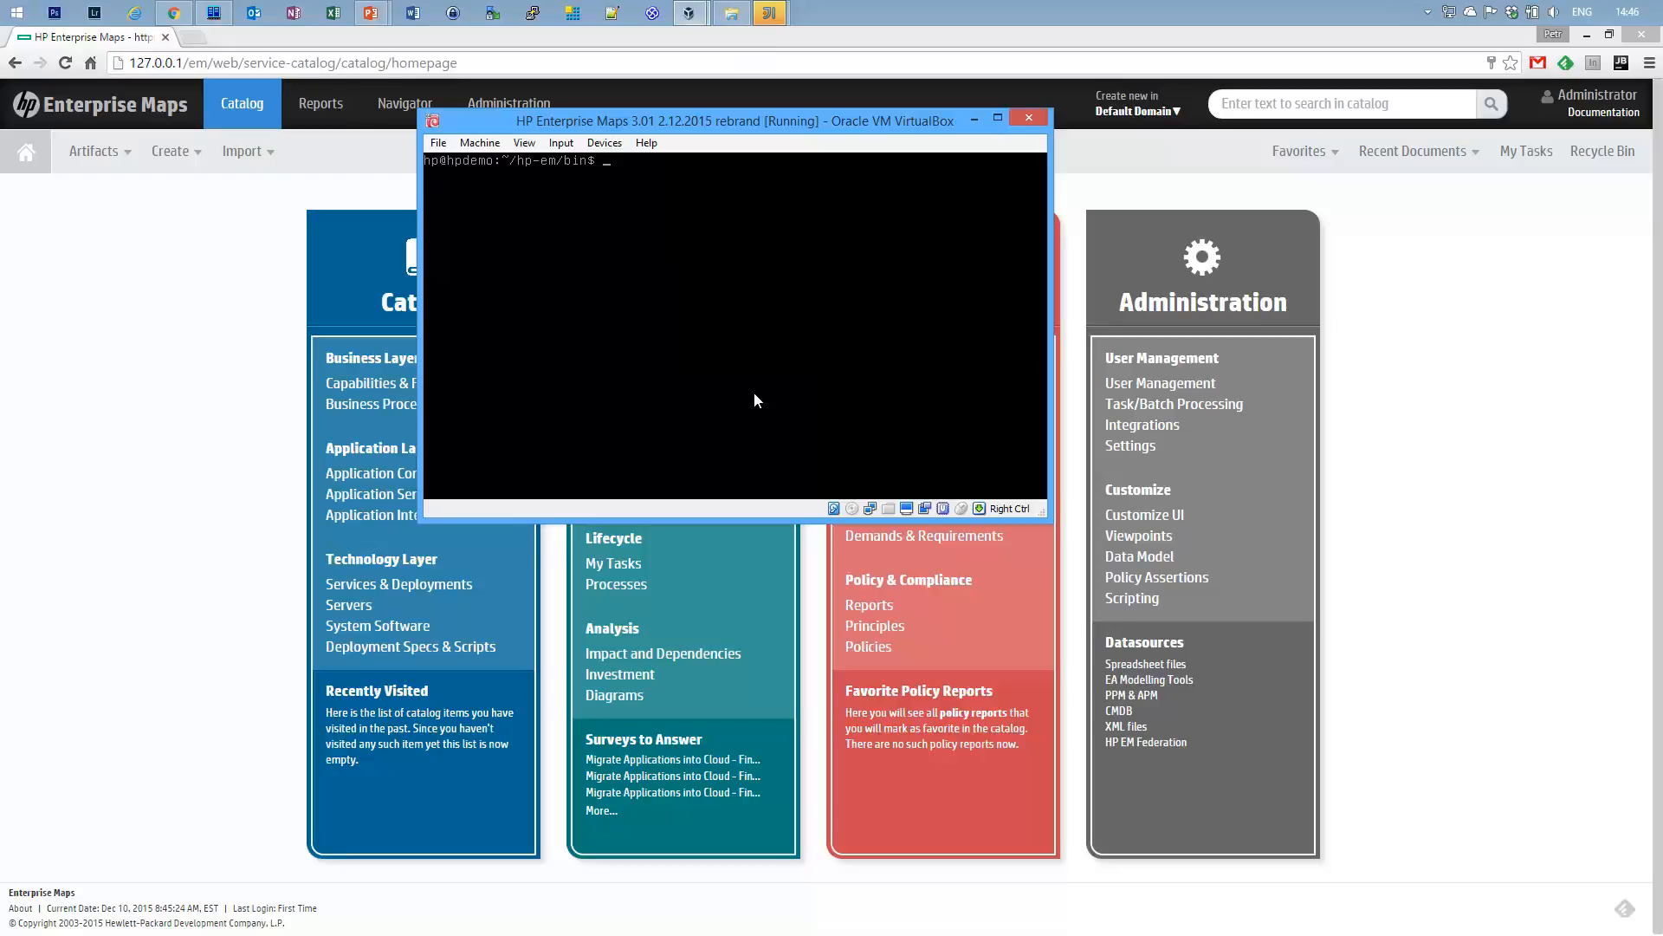
Show the rebrand.sh help with ./rebrand.sh --help.
text(./rebrand.sh -)
text(-hekl)
key(BackSpace)
text(lp)
key(Return)
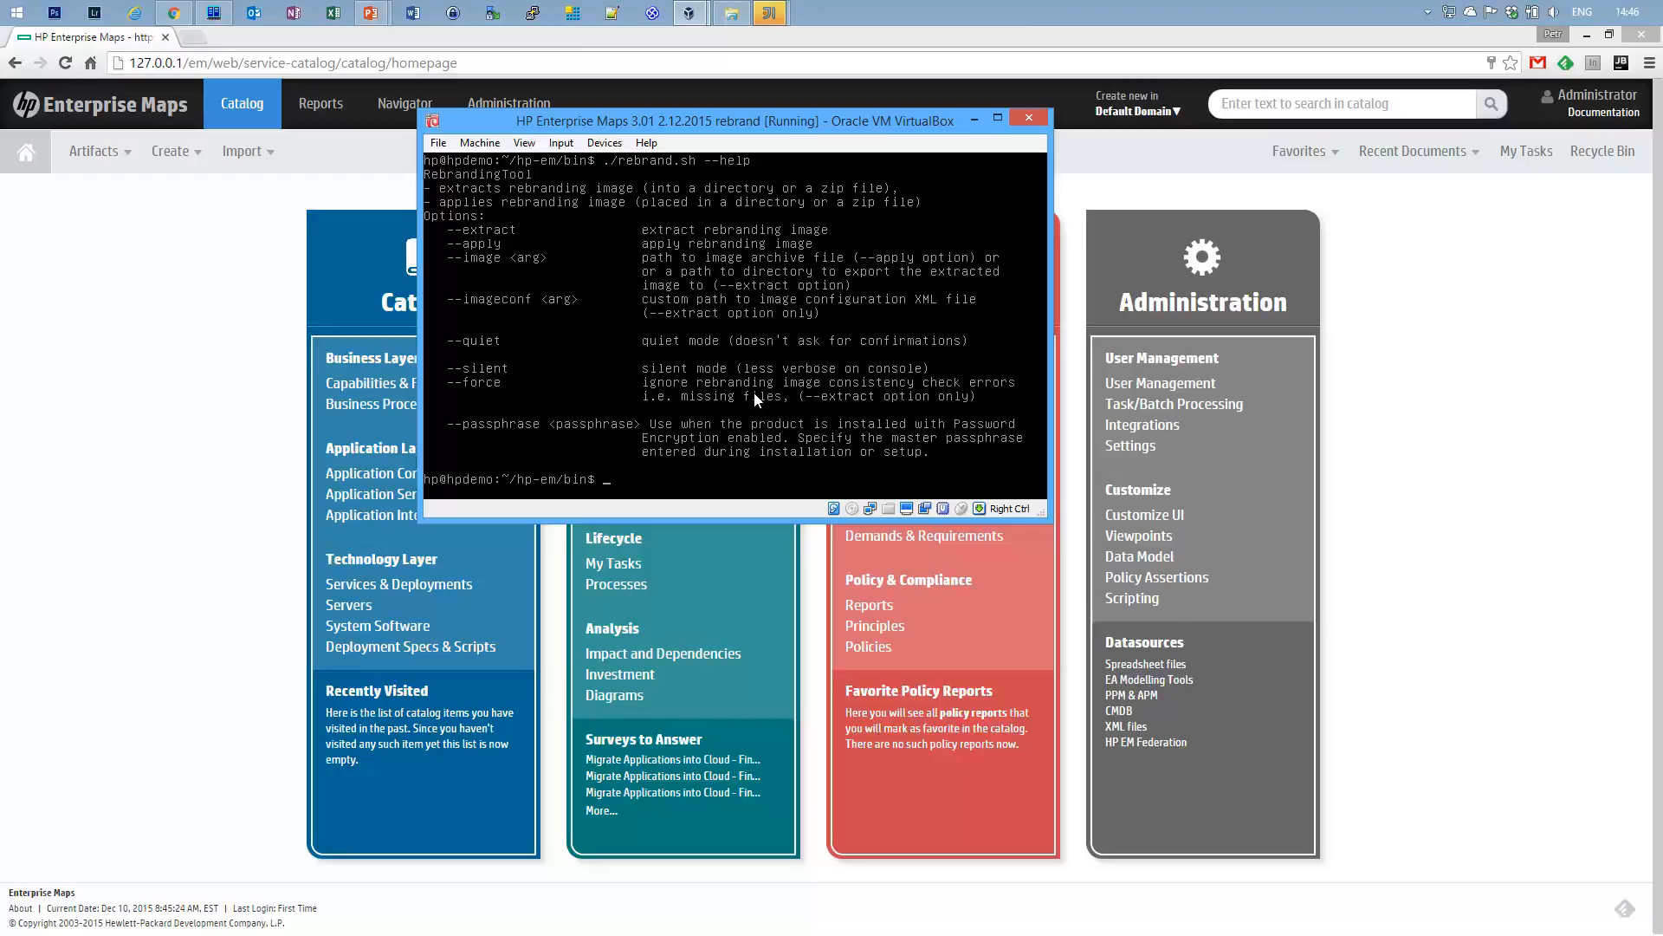
Extract the current branding into hp.image and list the resulting rebranding-image zip.
text(./rebrand.sh --extract --image hp.image)
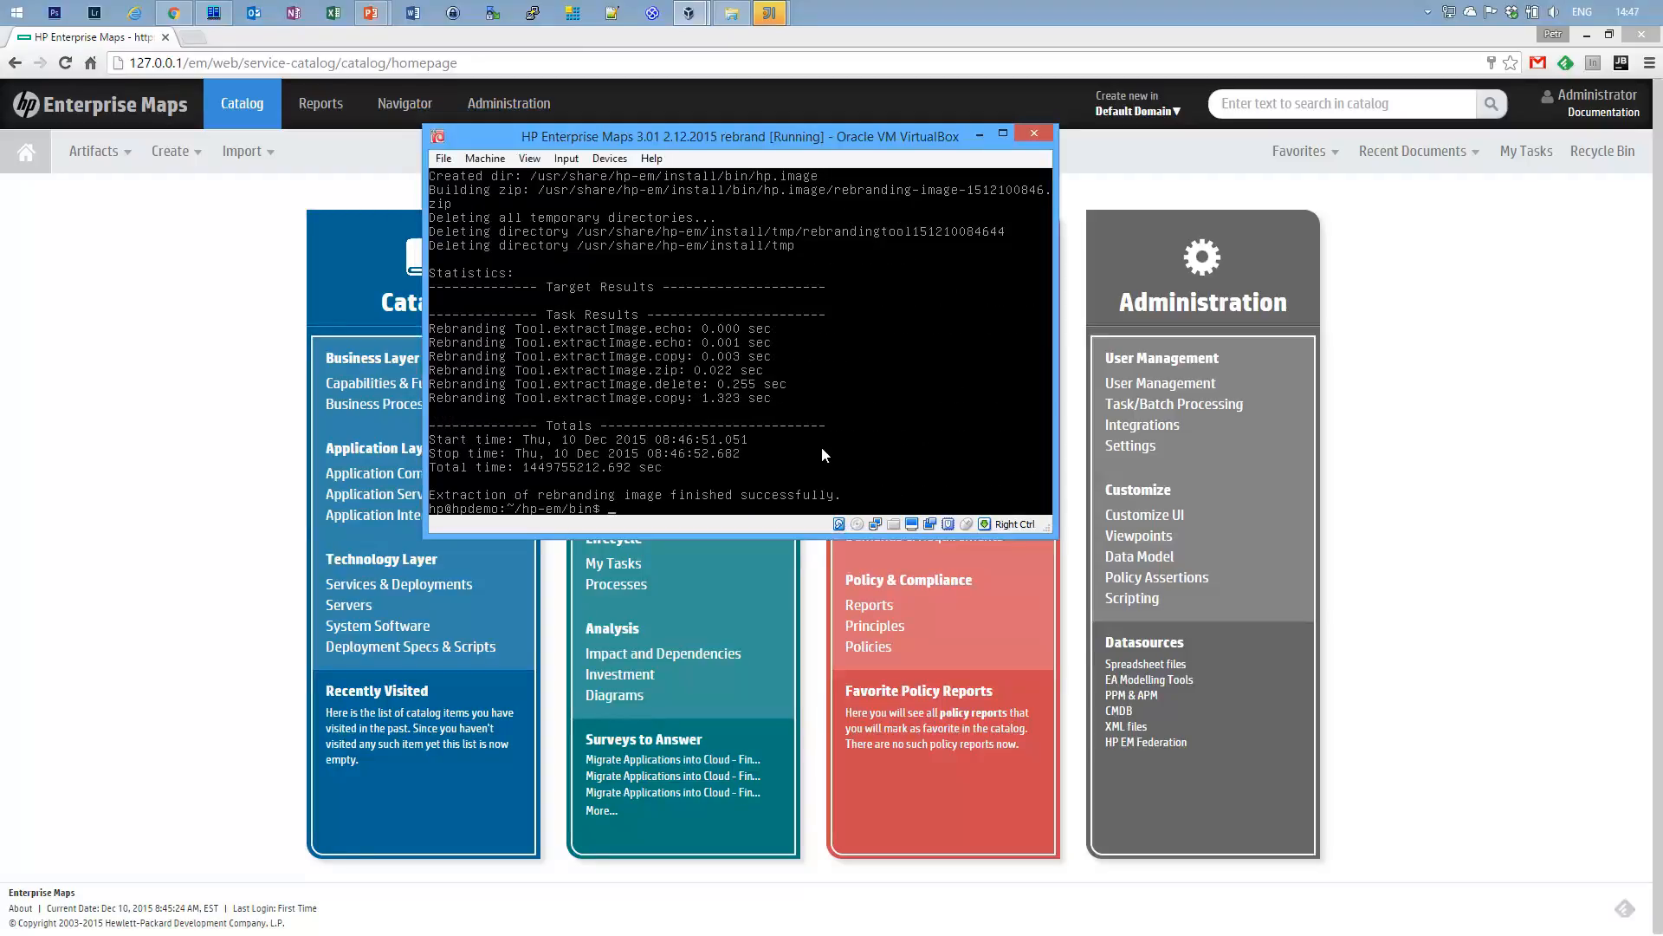
text(ls)
key(Return)
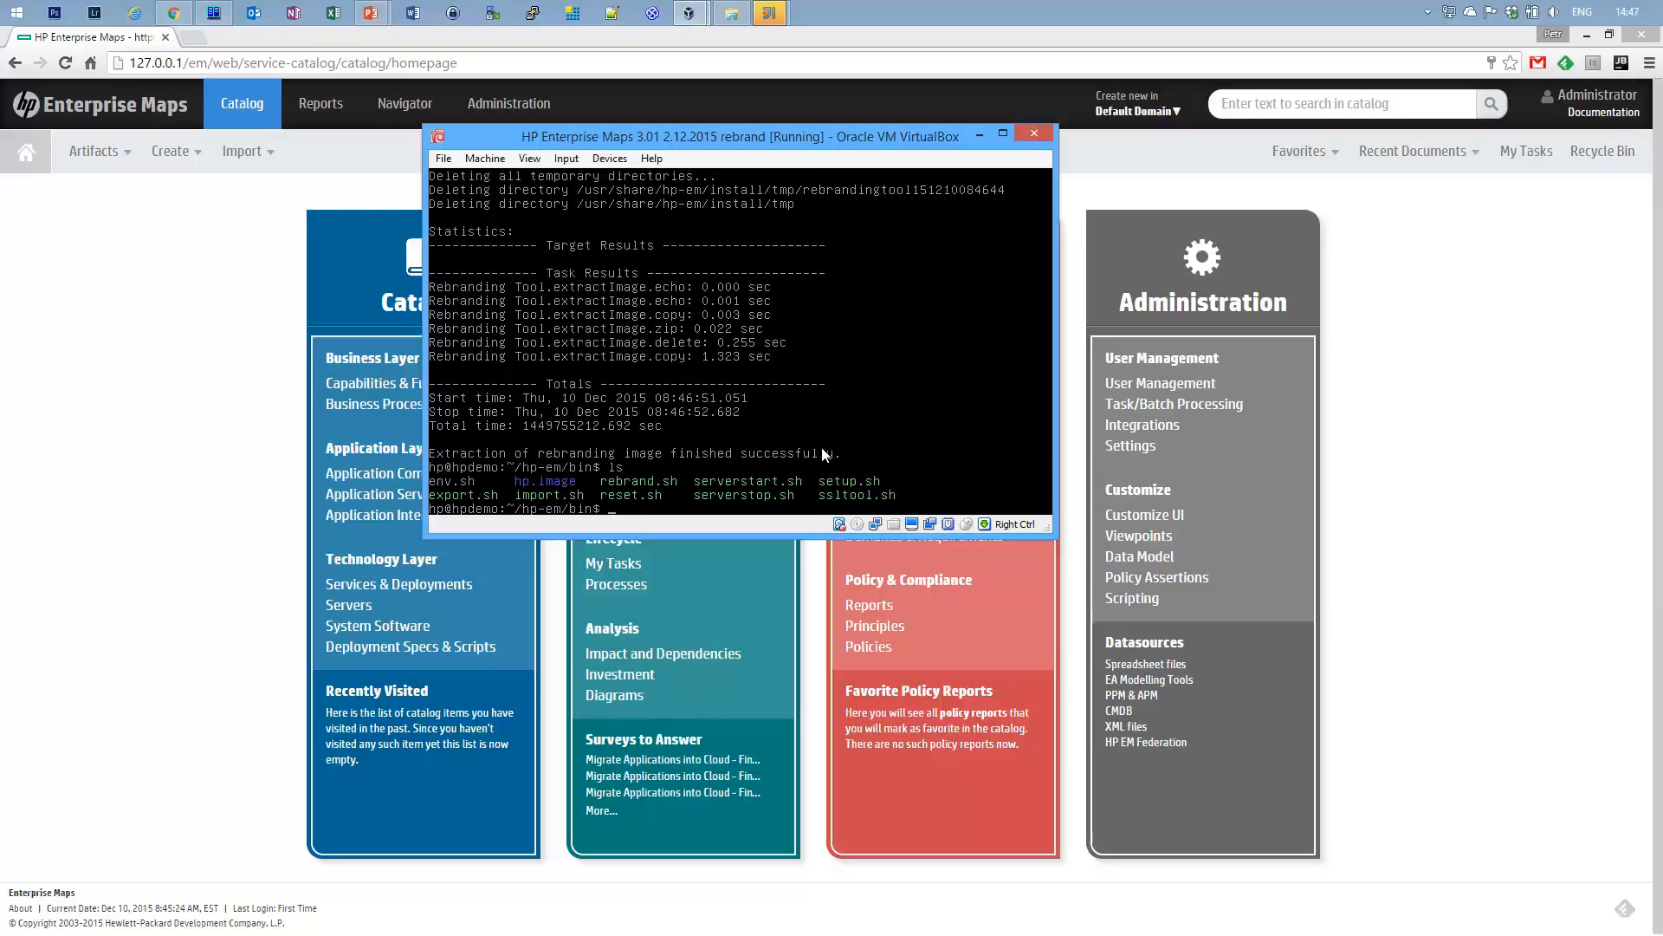
text(ls hp)
key(Tab)
key(Return)
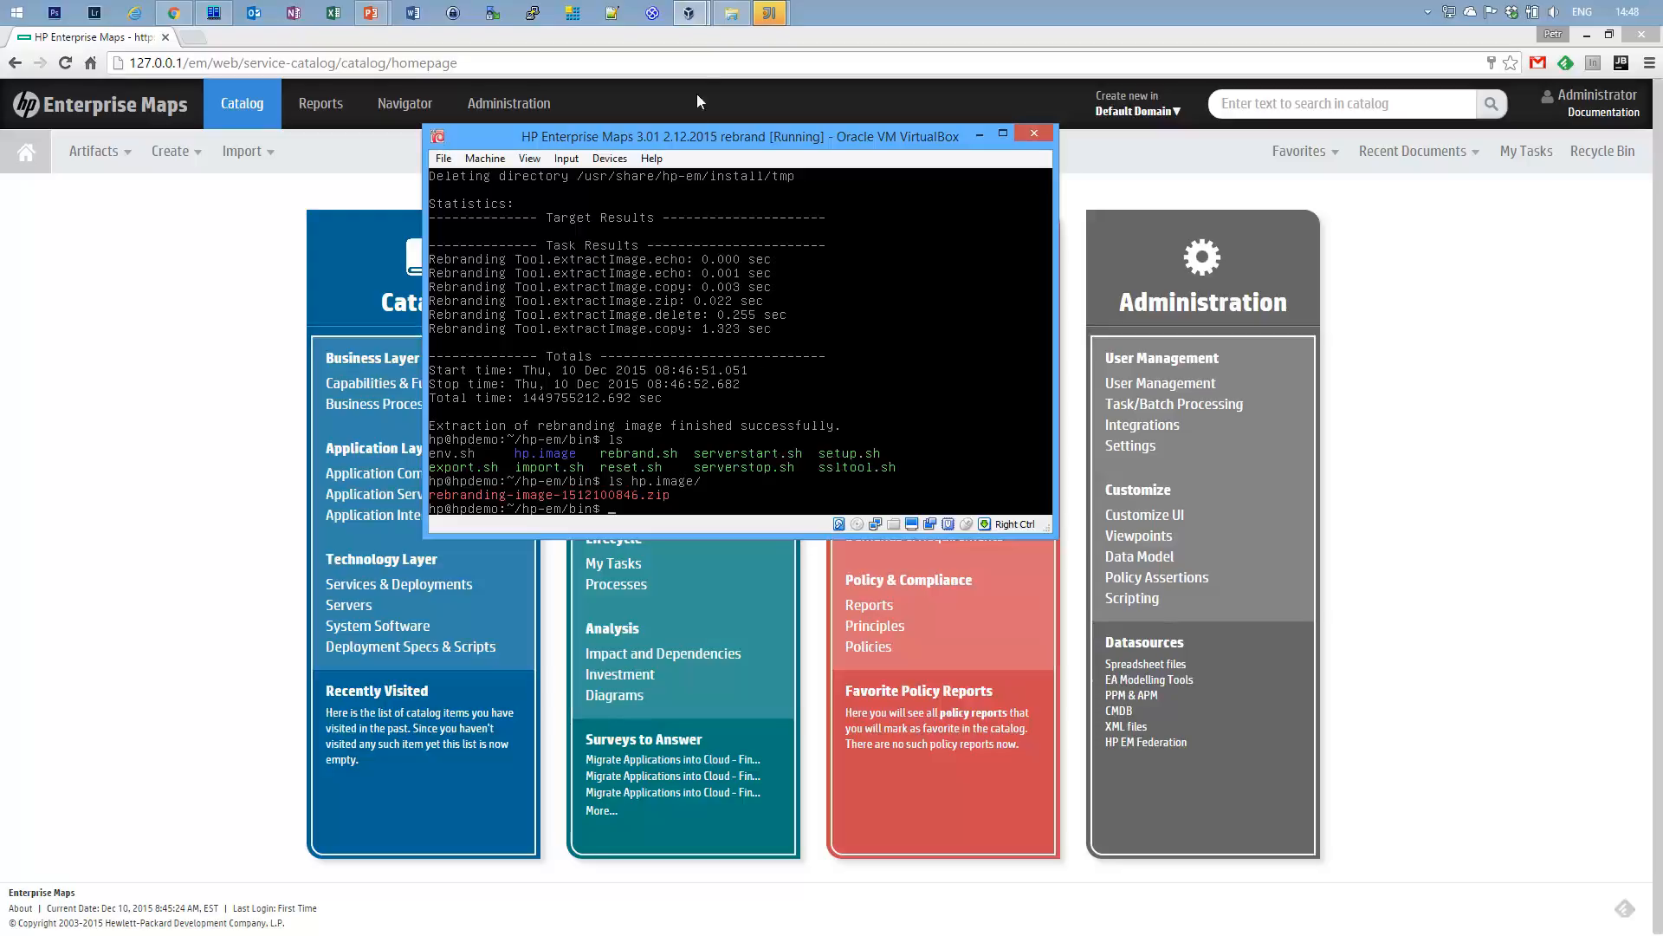
click(732, 12)
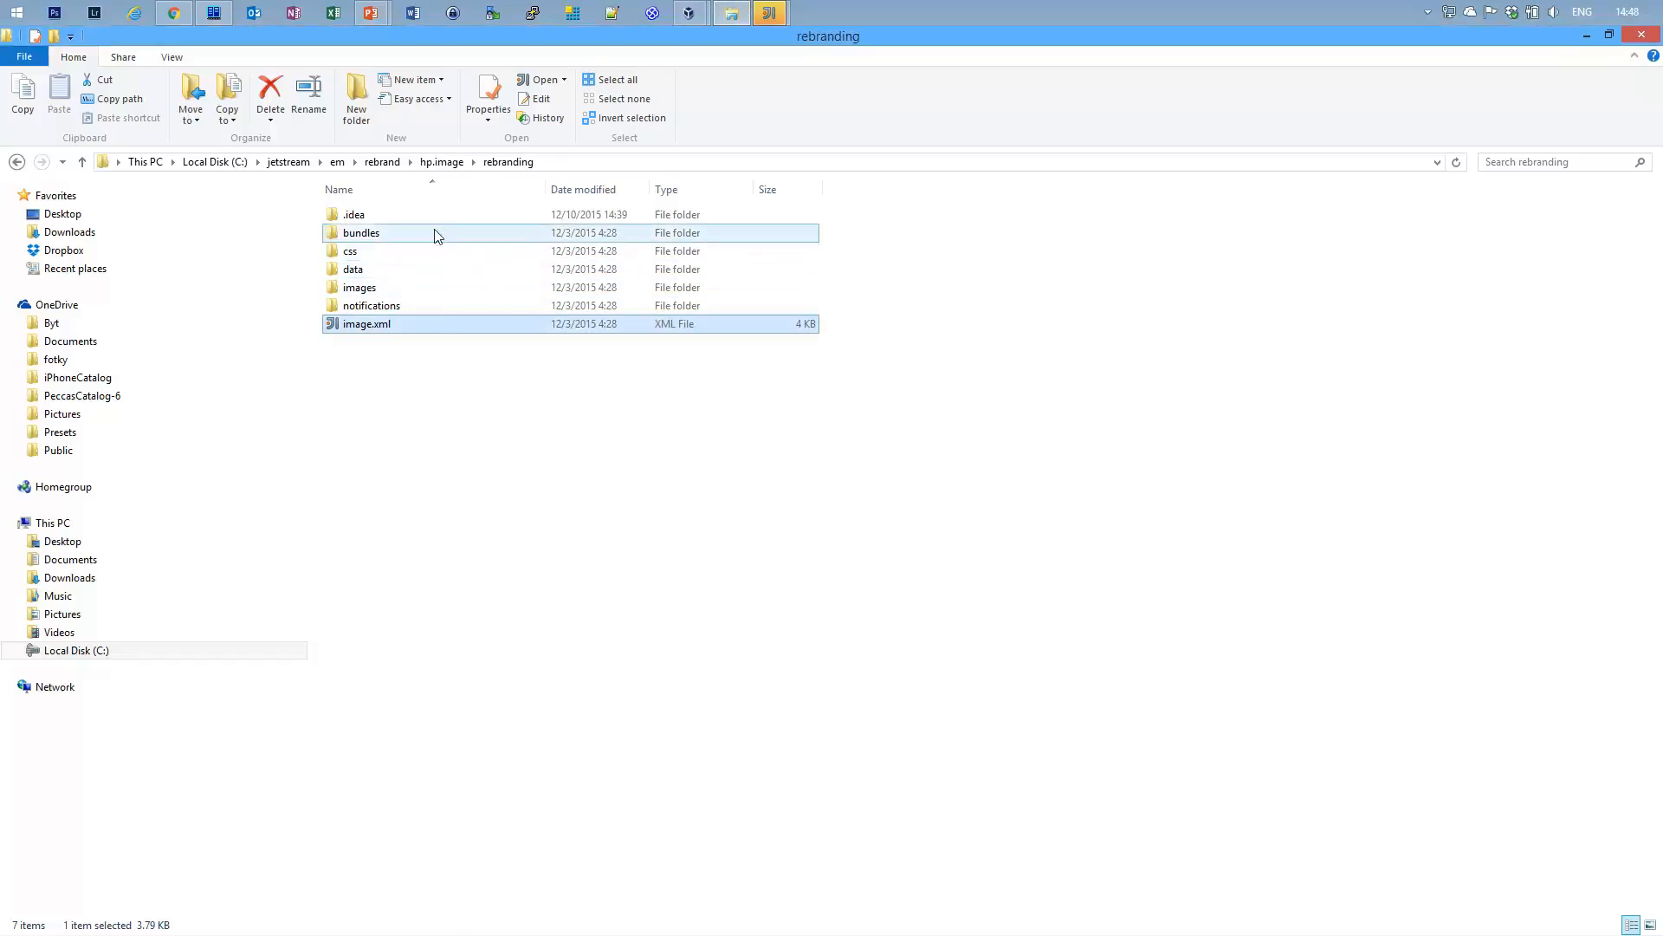
Open rebranding-image-1512030428.zip in hp.image to see bundles, css, data, images, notifications and image.xml.
click(438, 164)
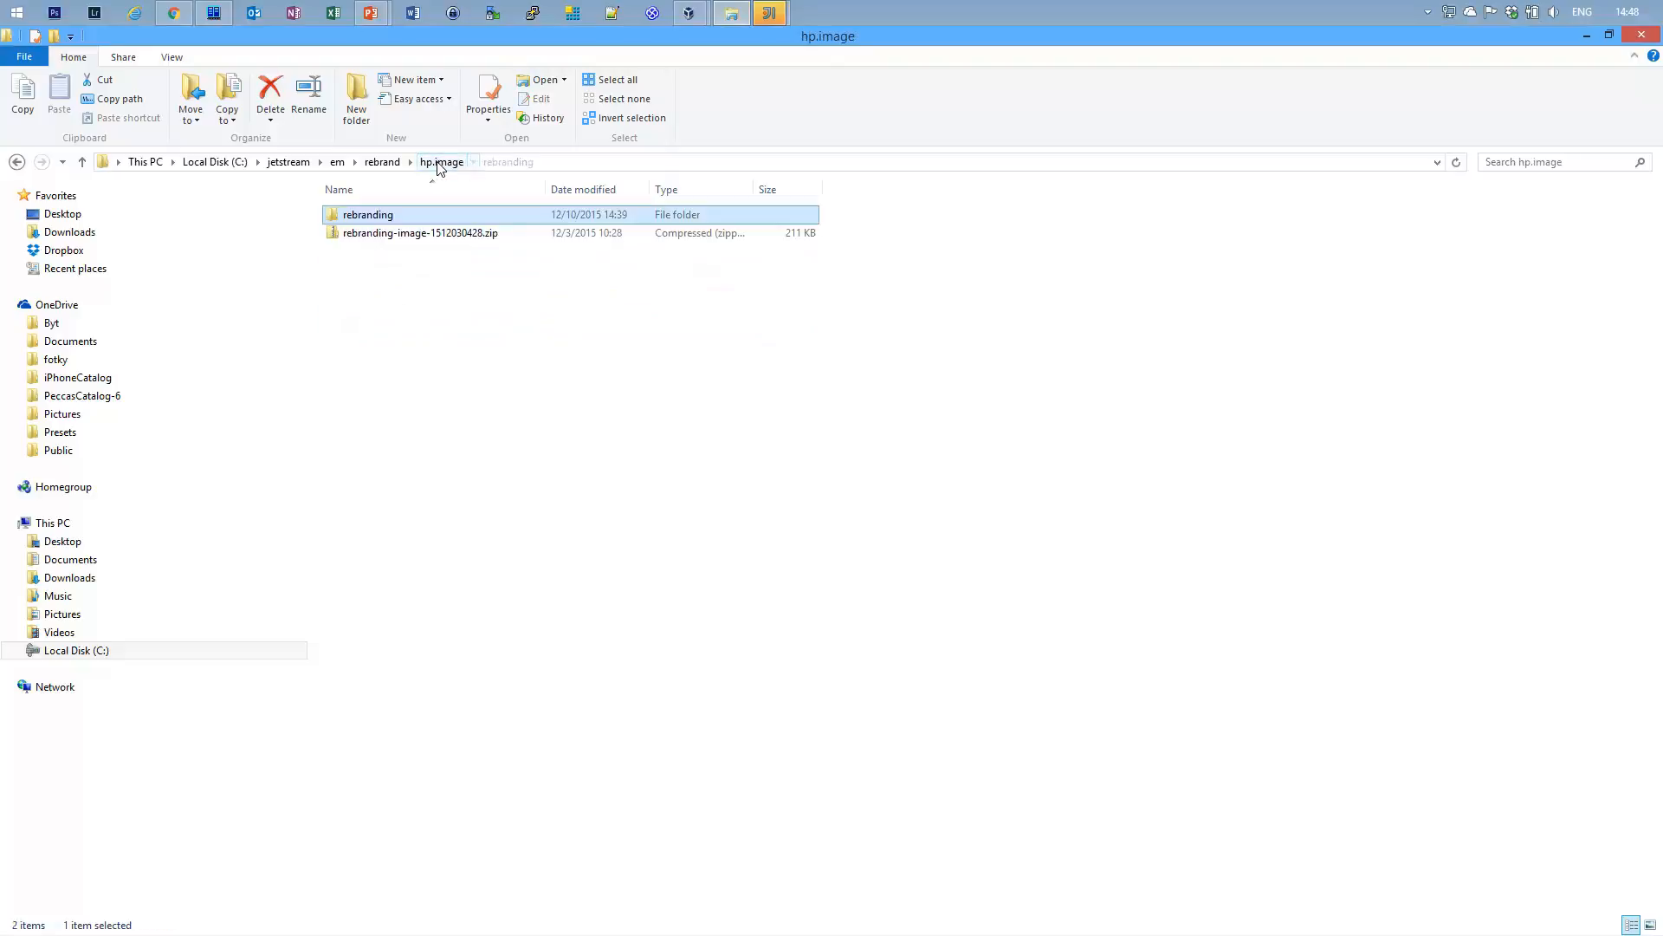
double_click(418, 233)
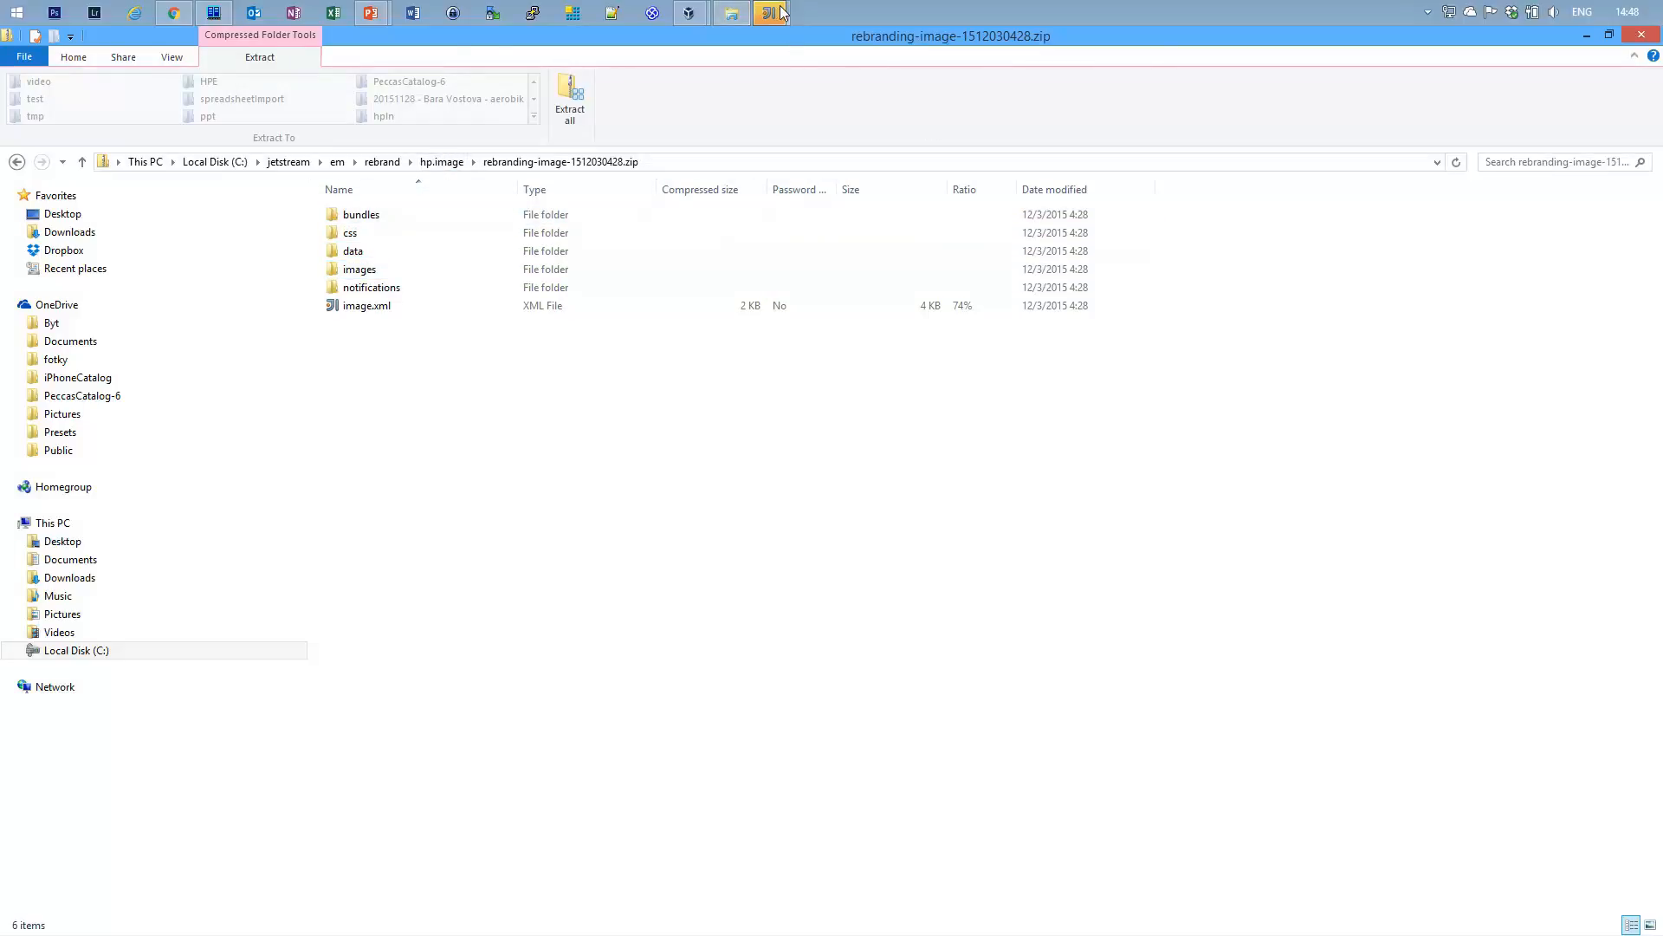
In the rebranding project, collapse bundles, css, data, images and notifications, then open image.xml.
mouse_move(771, 13)
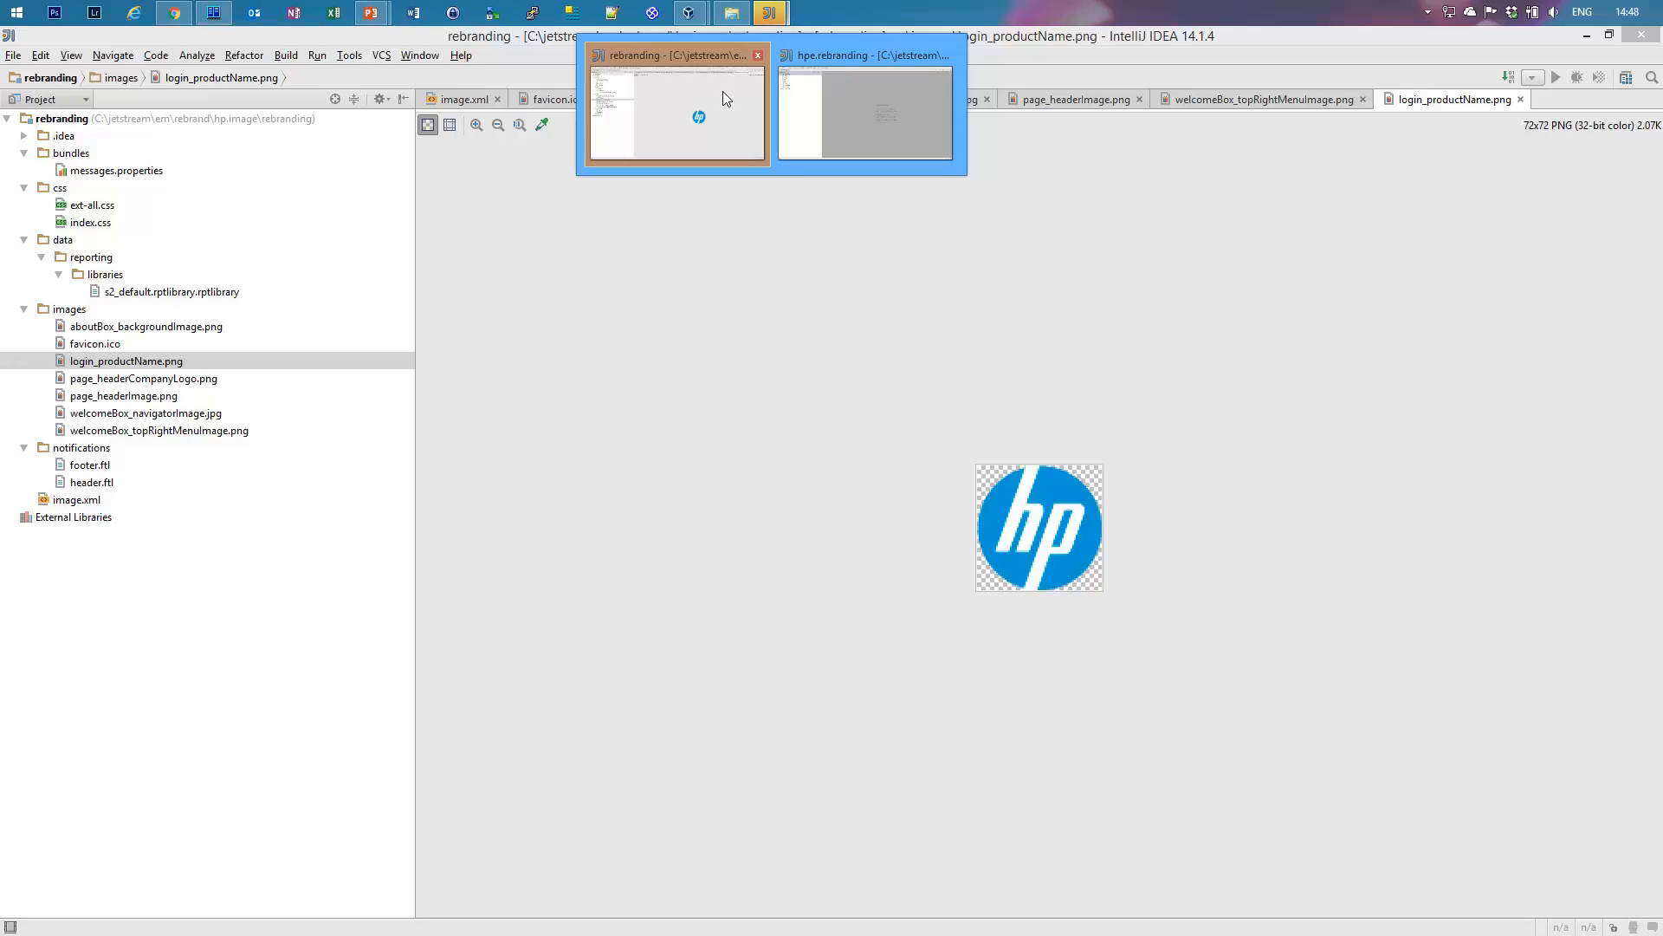
click(723, 91)
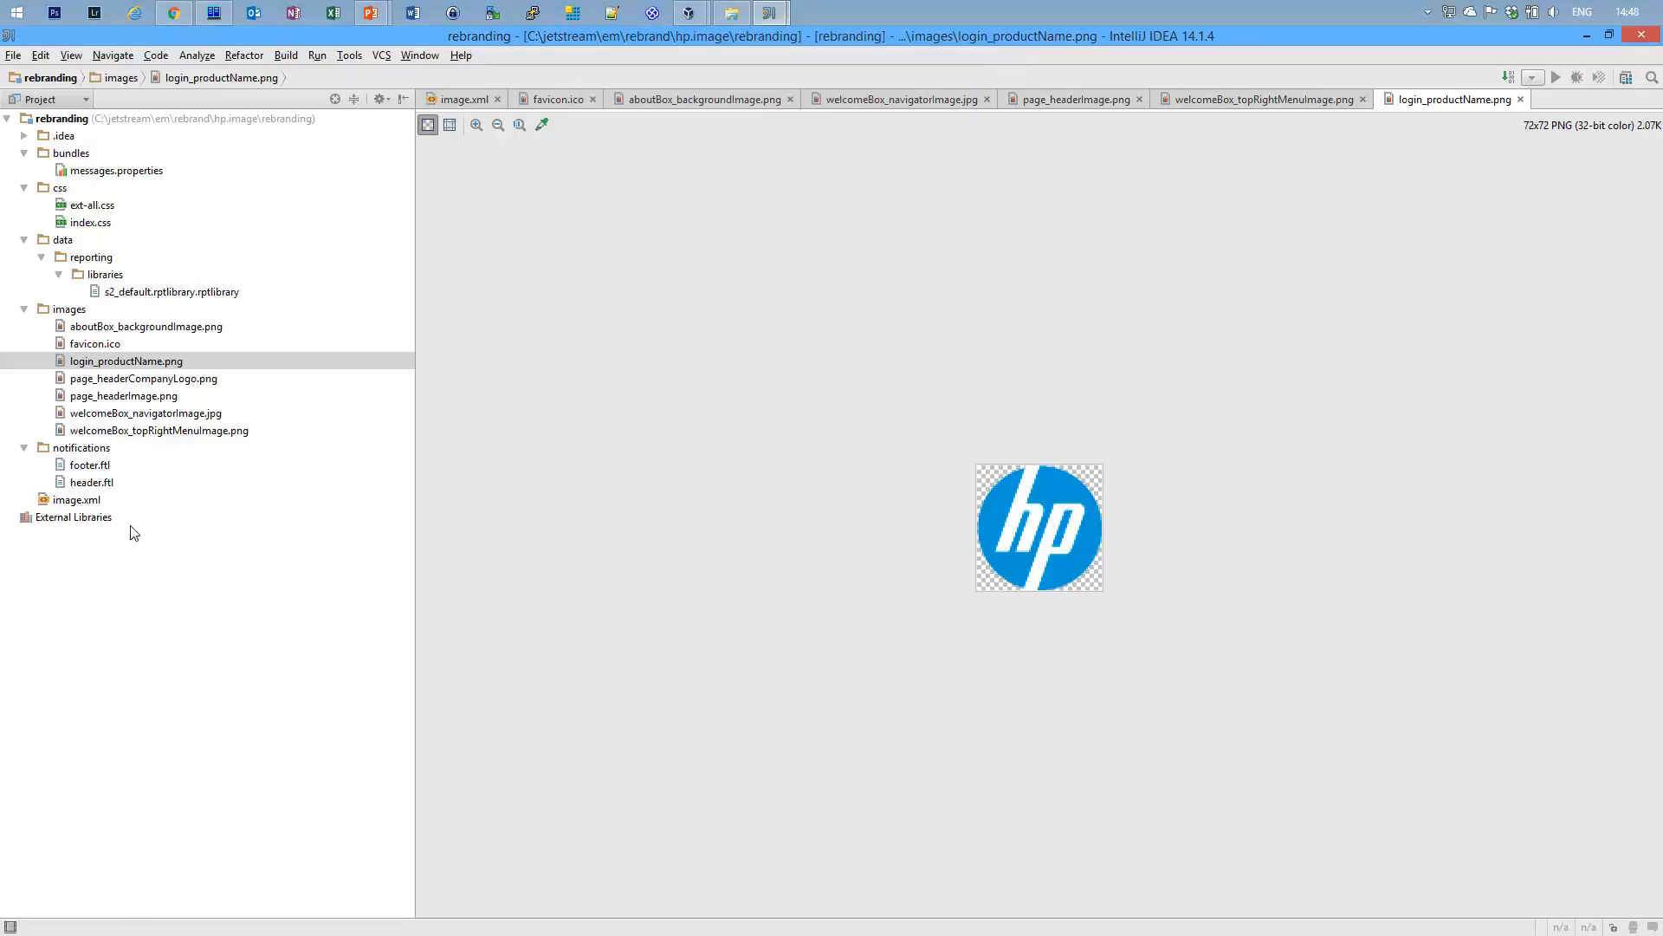
click(25, 153)
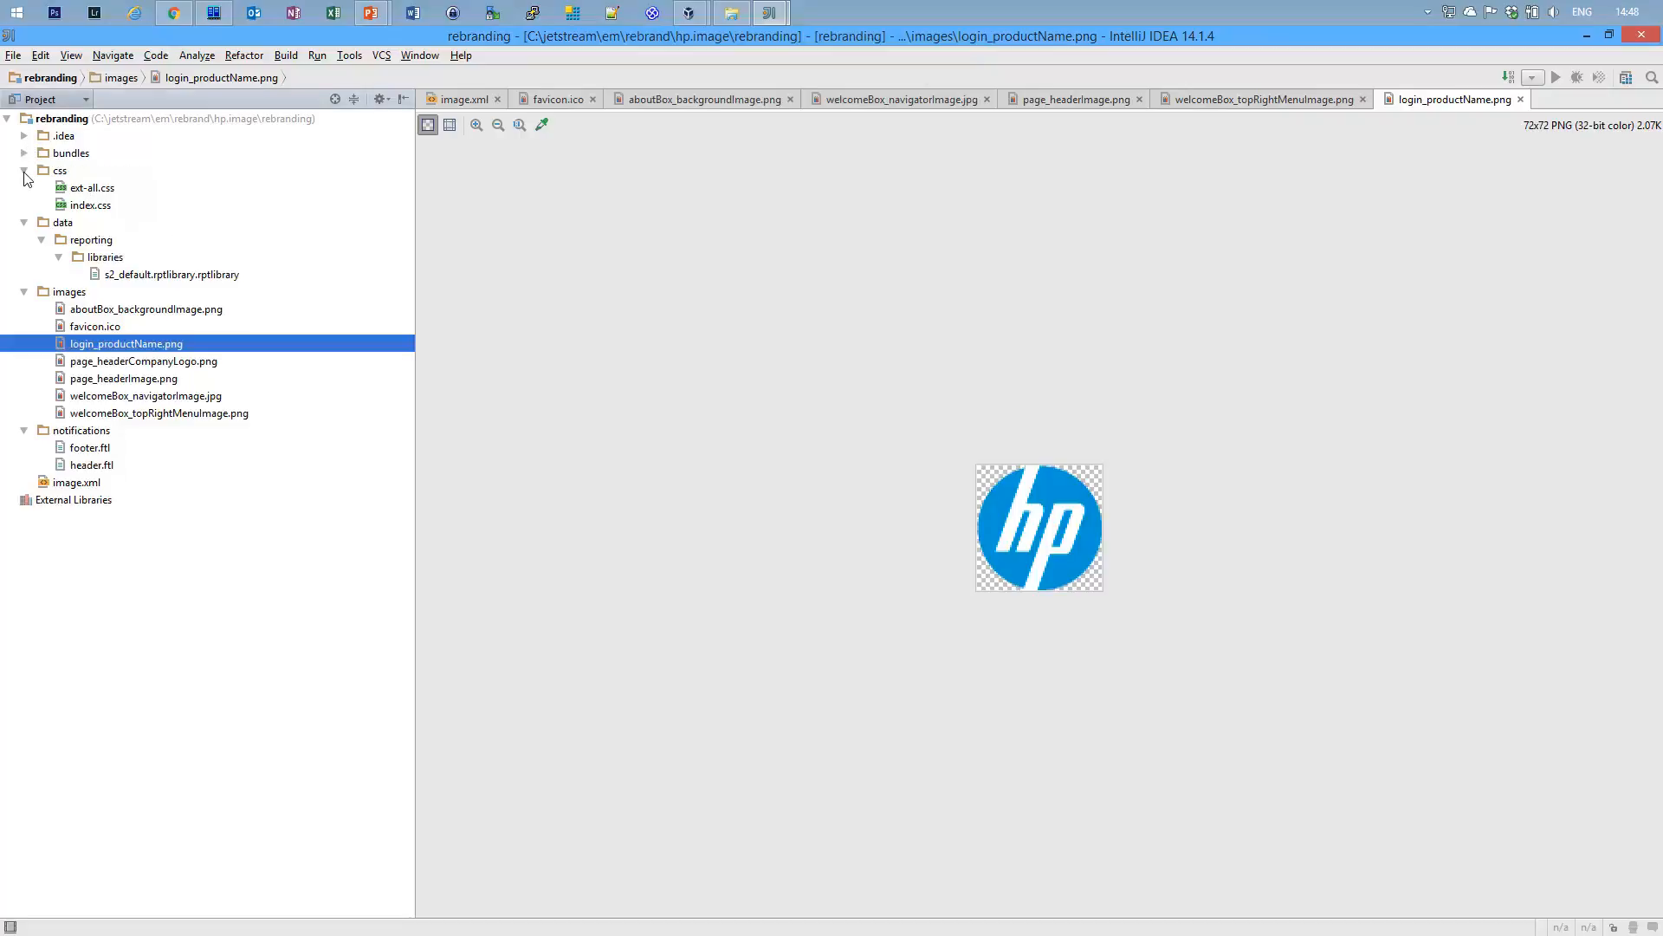
click(24, 170)
click(24, 188)
click(24, 205)
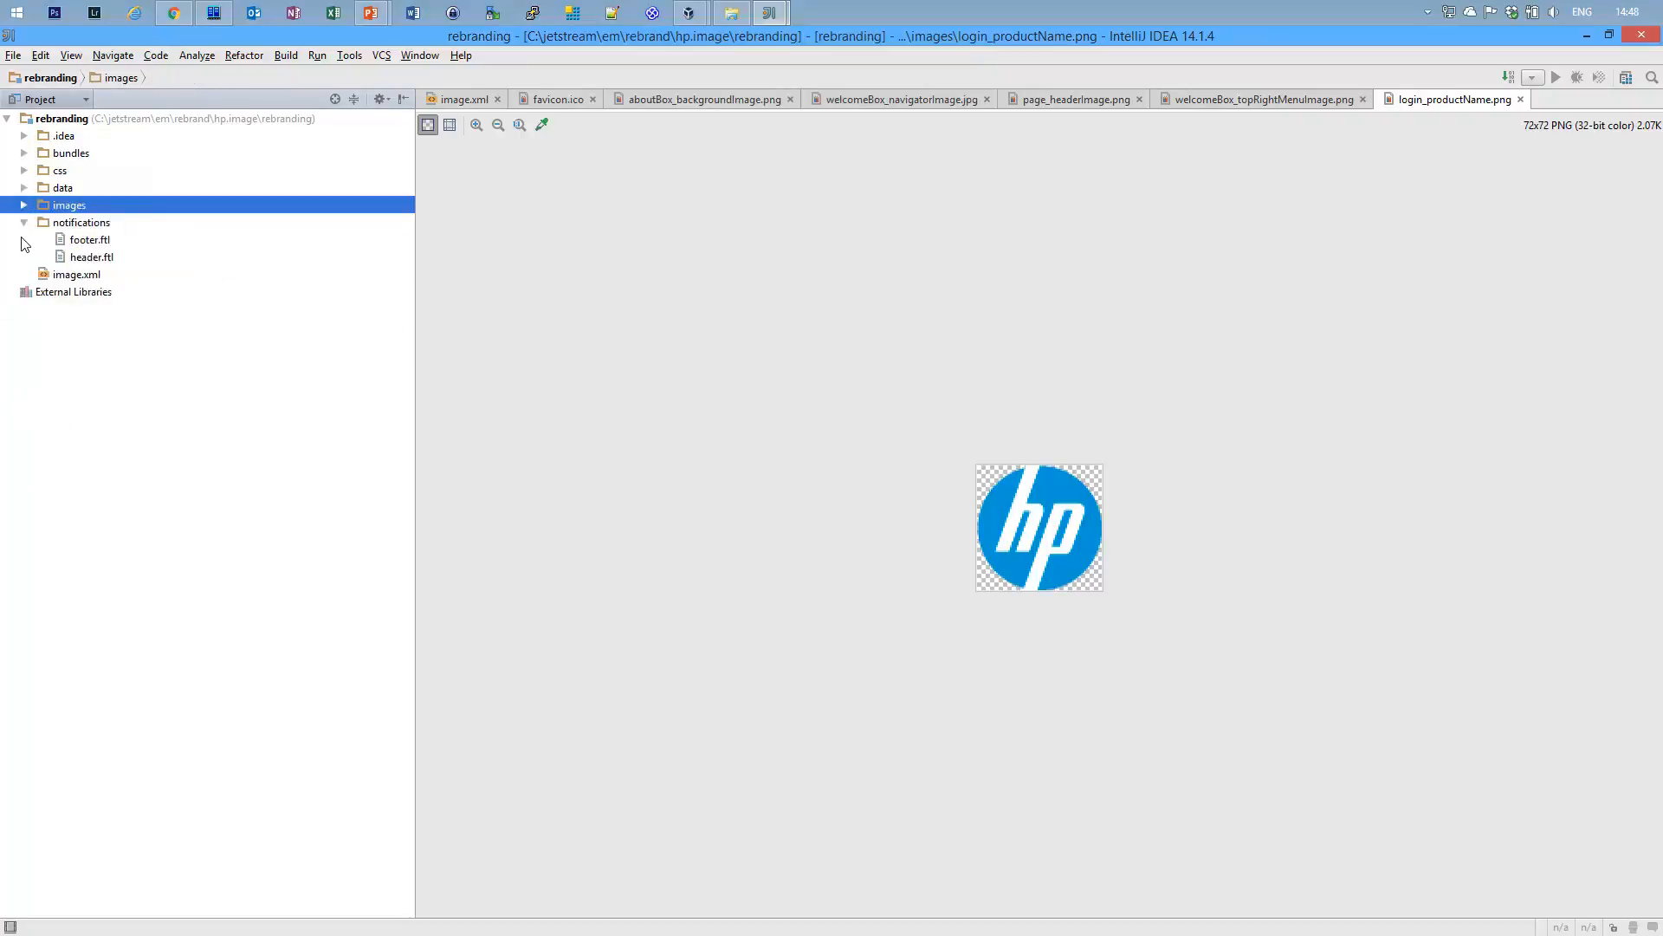
click(24, 223)
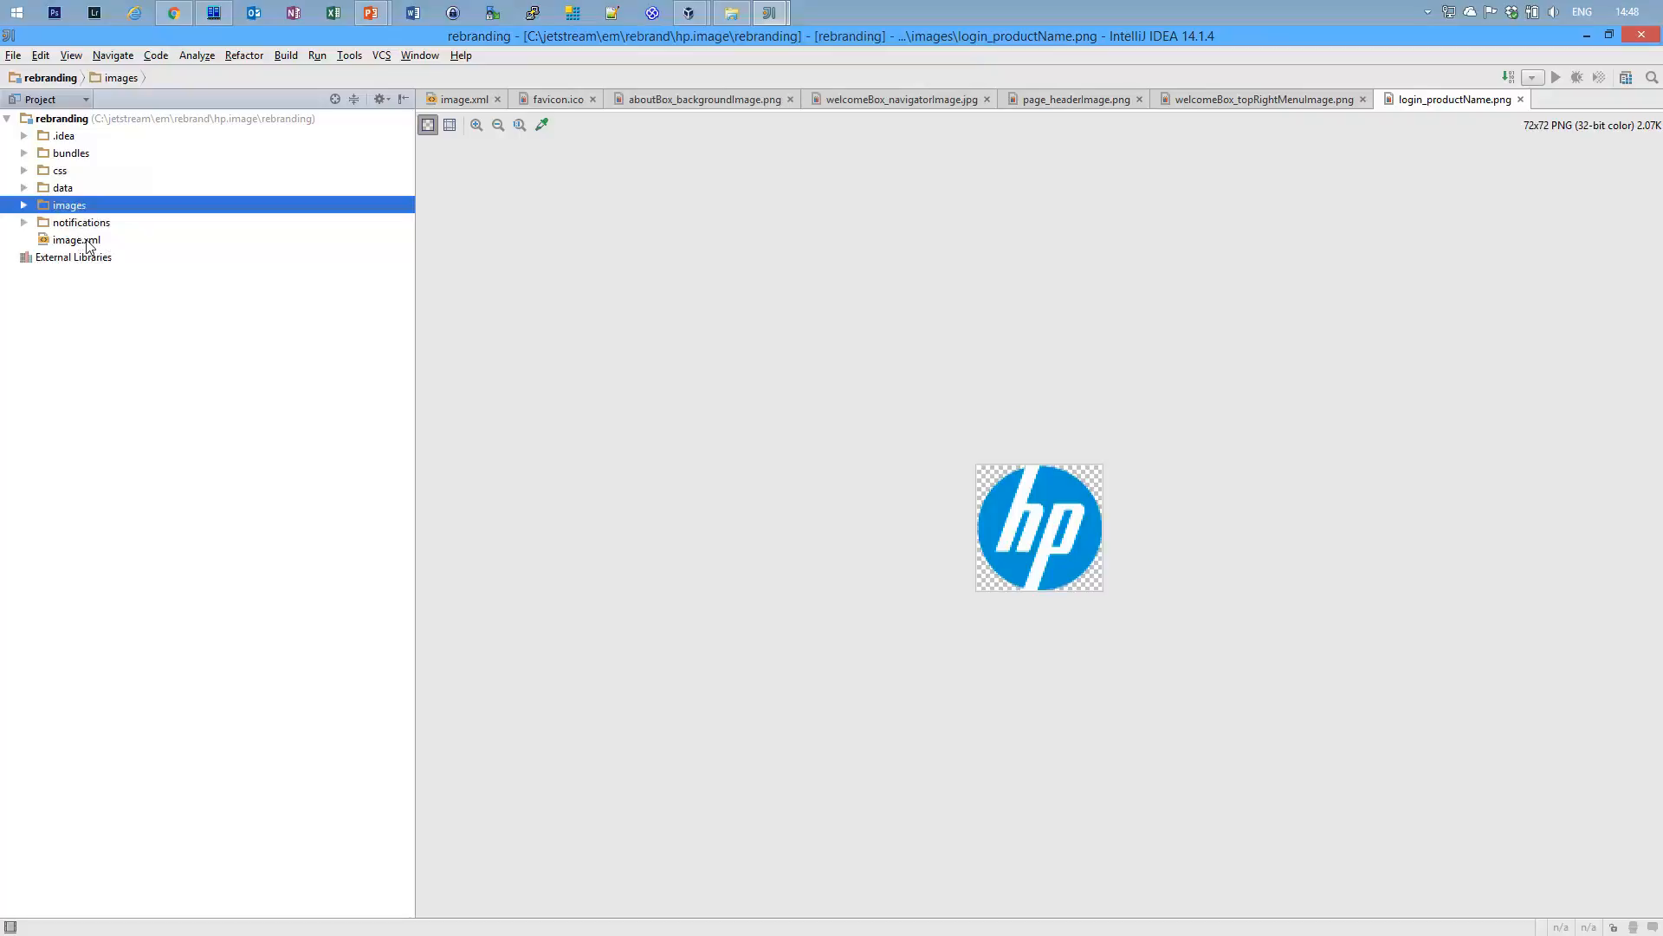
double_click(87, 241)
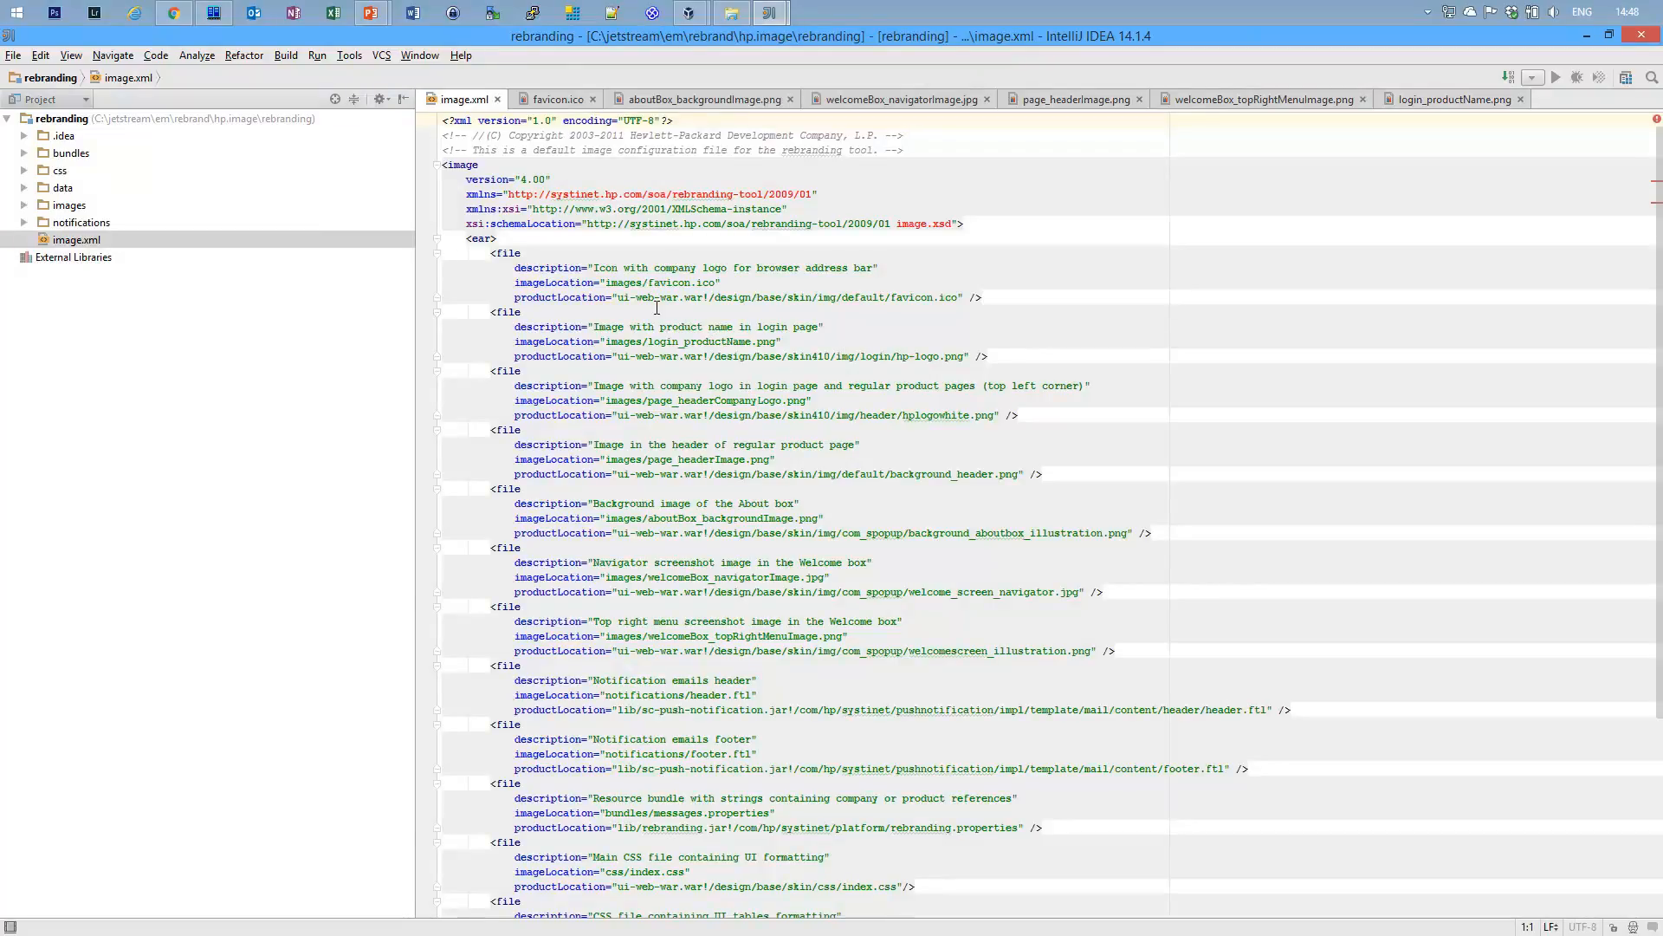
drag(606, 281, 745, 282)
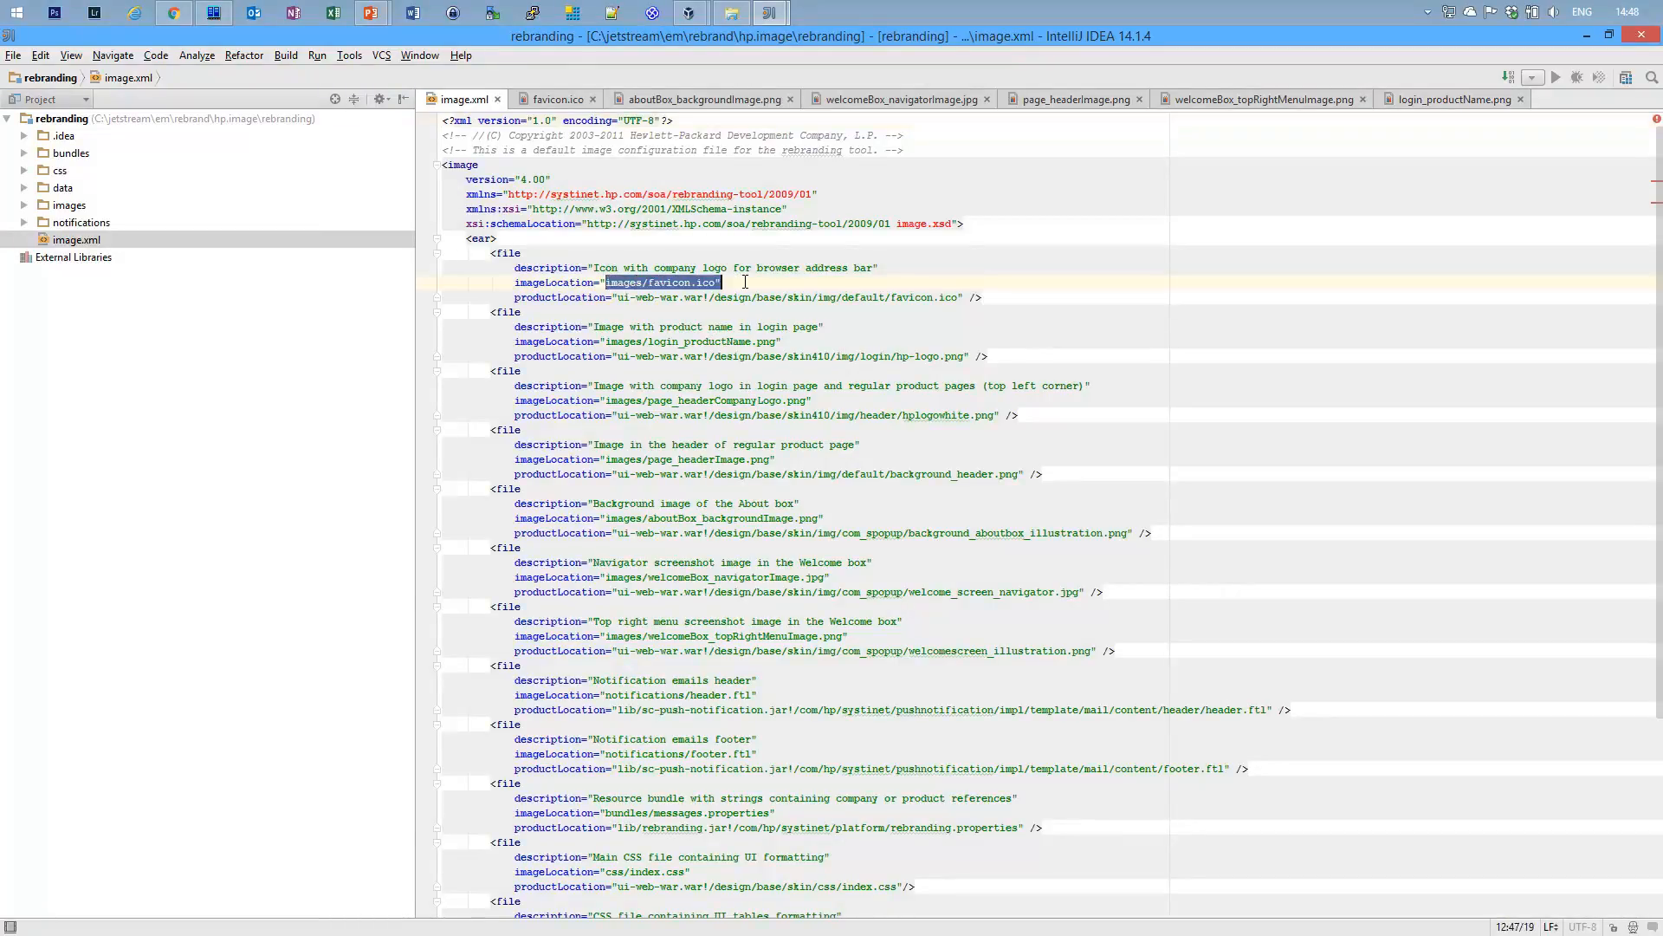
drag(622, 297, 976, 305)
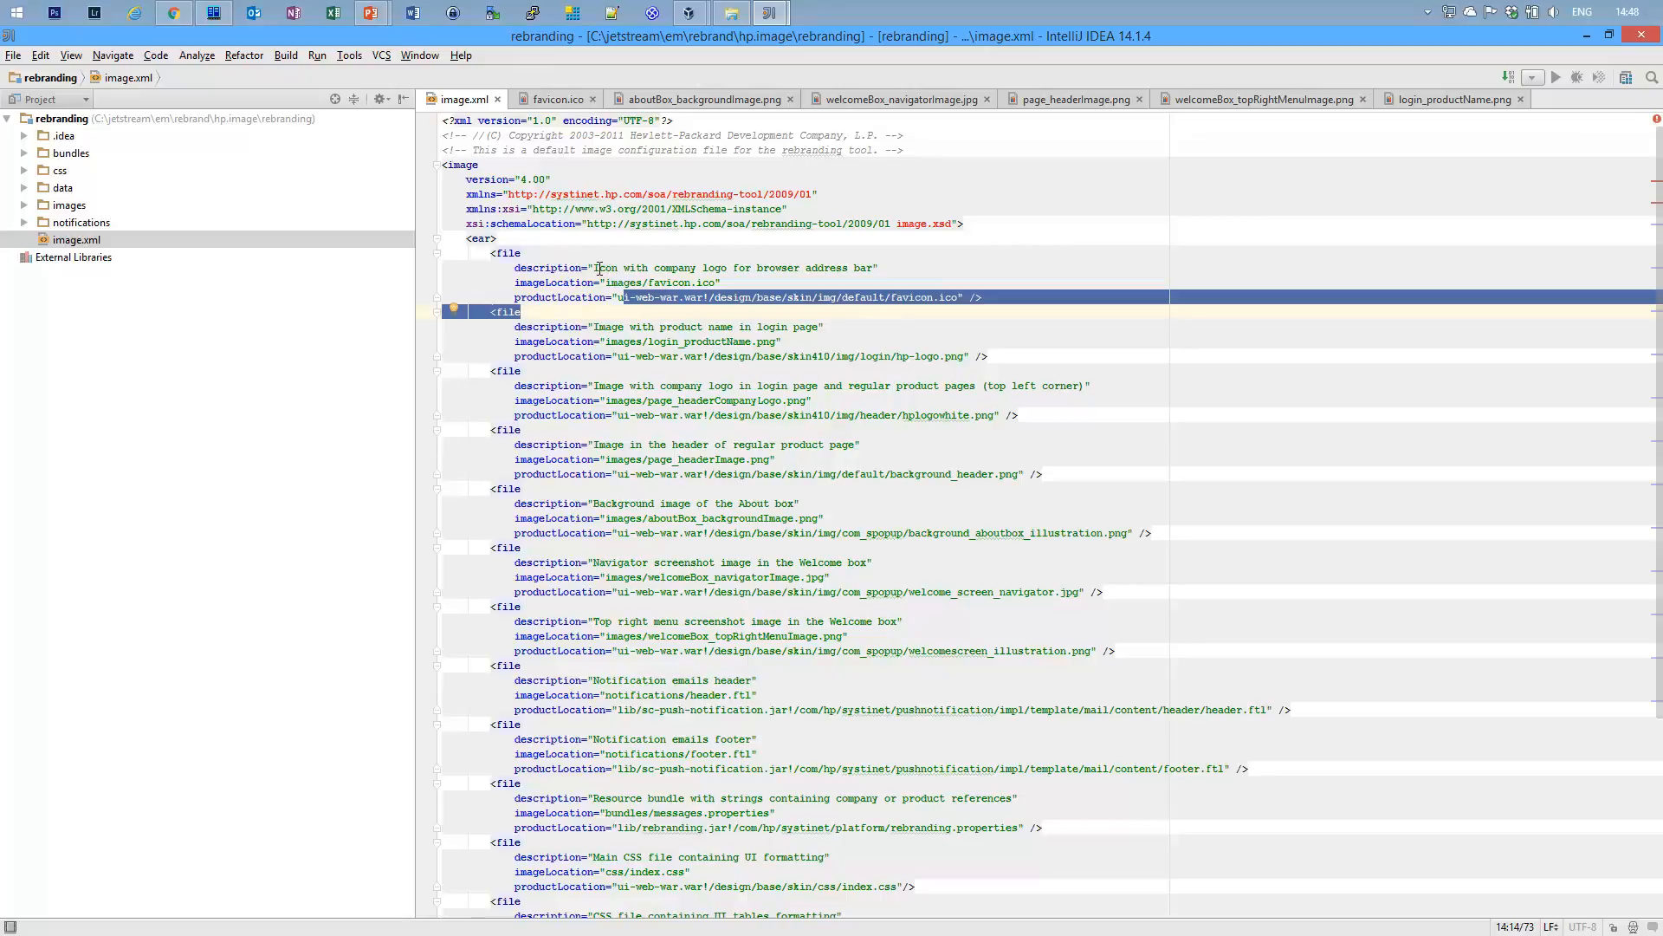
drag(594, 267, 874, 269)
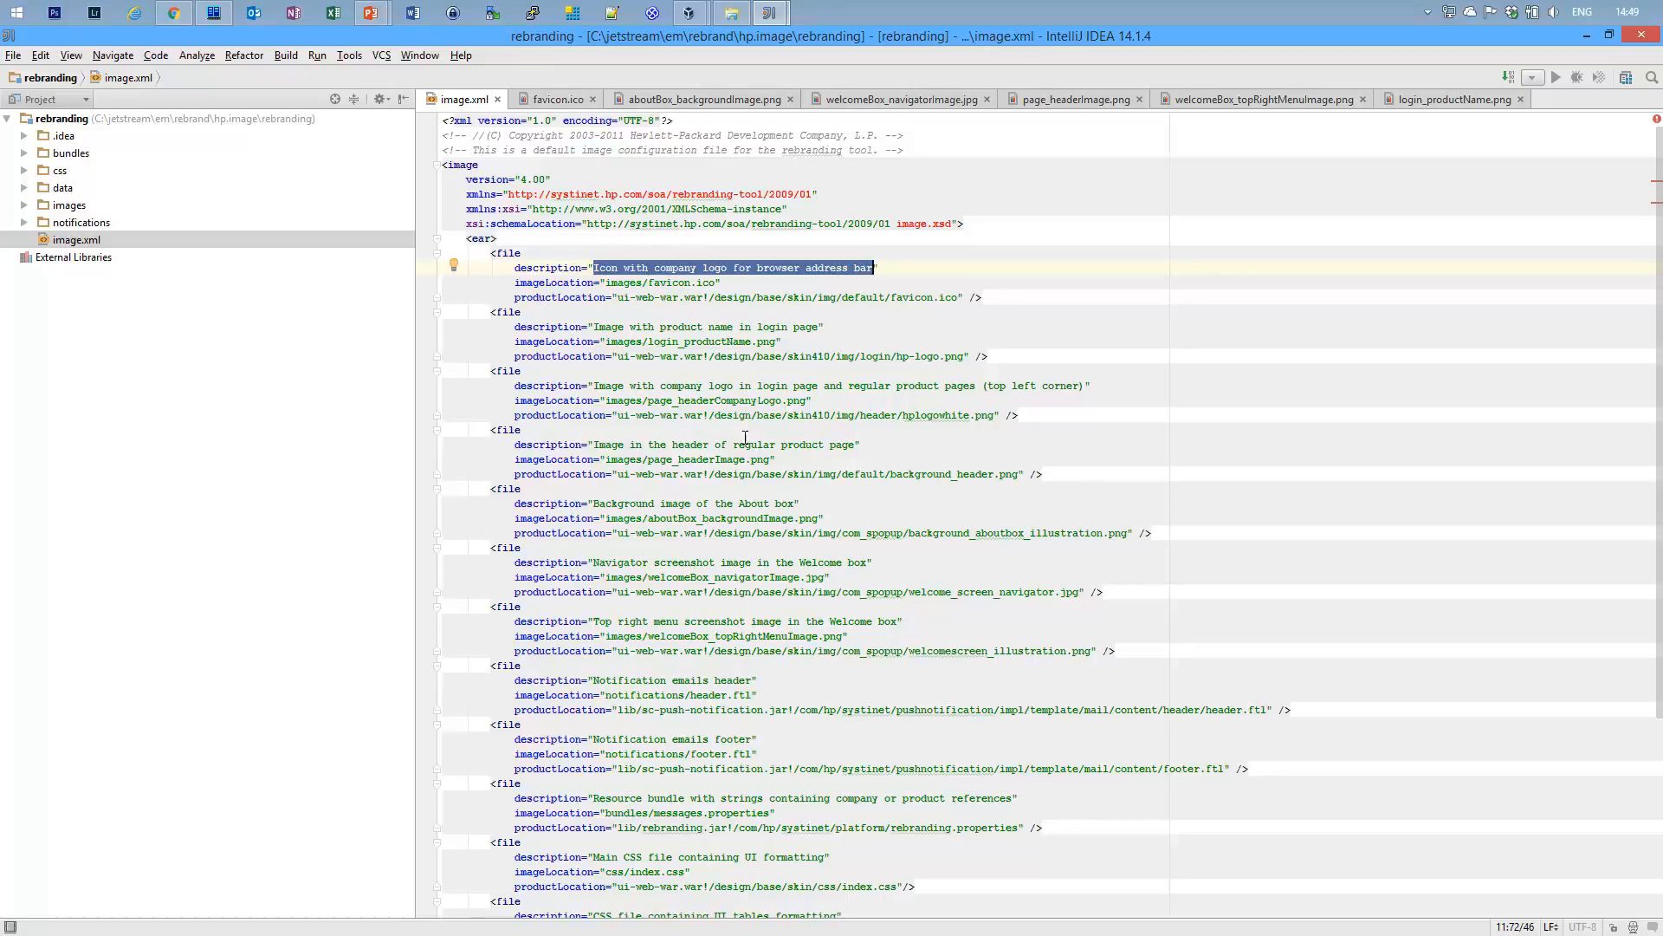
scroll(940, 598, down, 6)
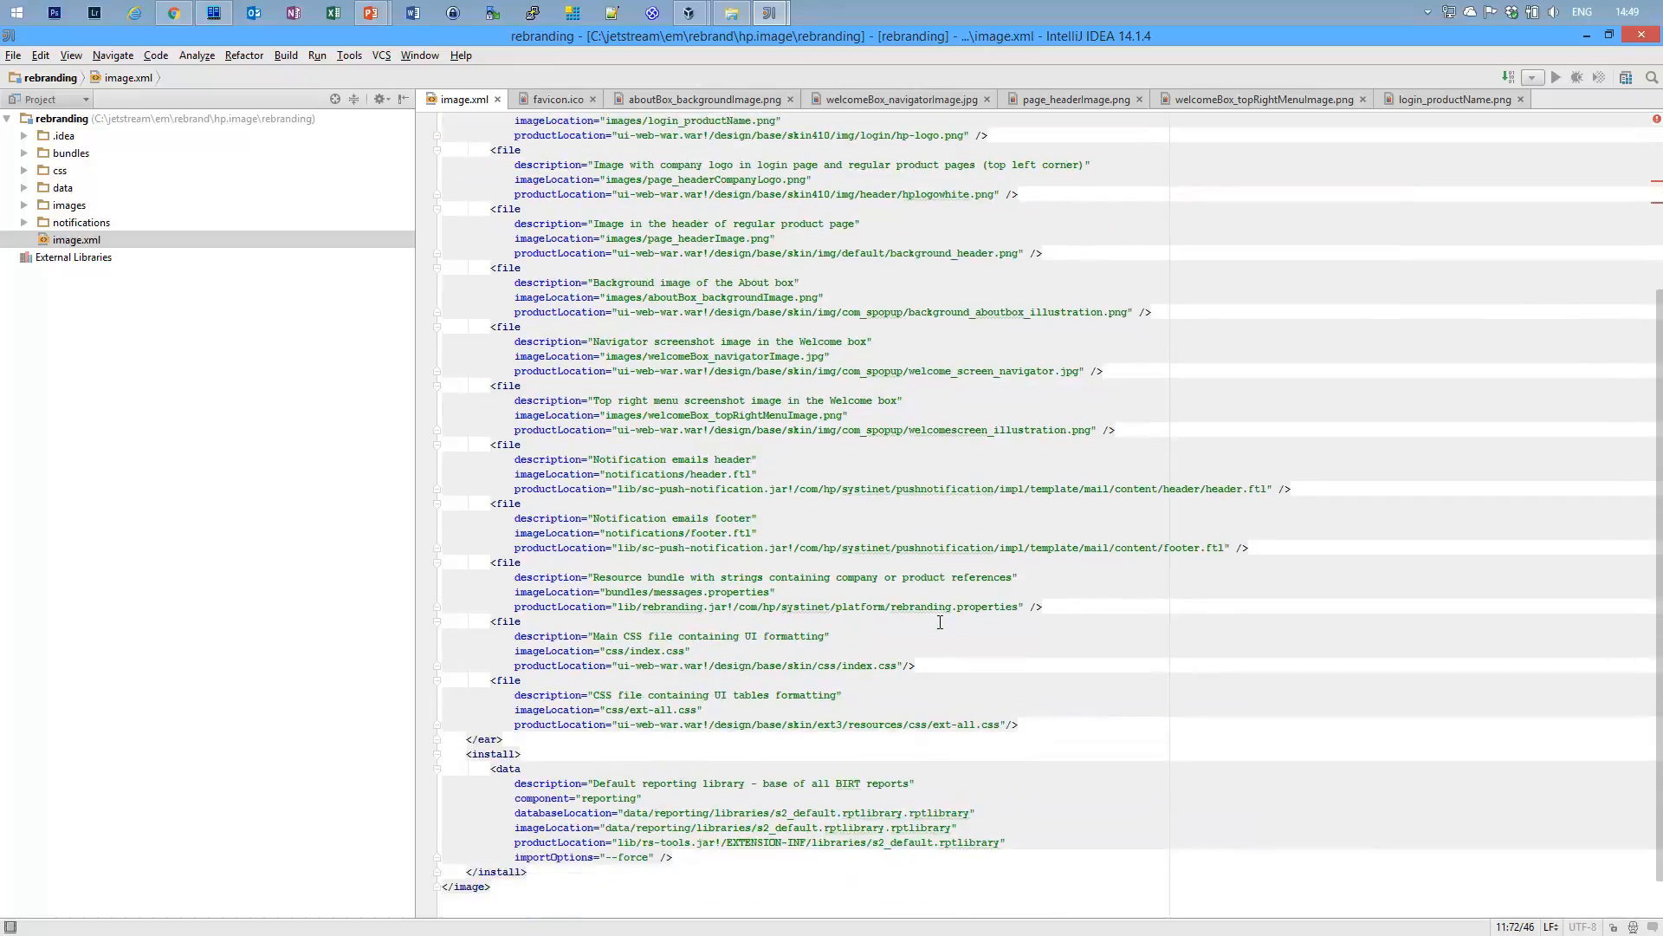
drag(496, 719, 724, 806)
click(661, 778)
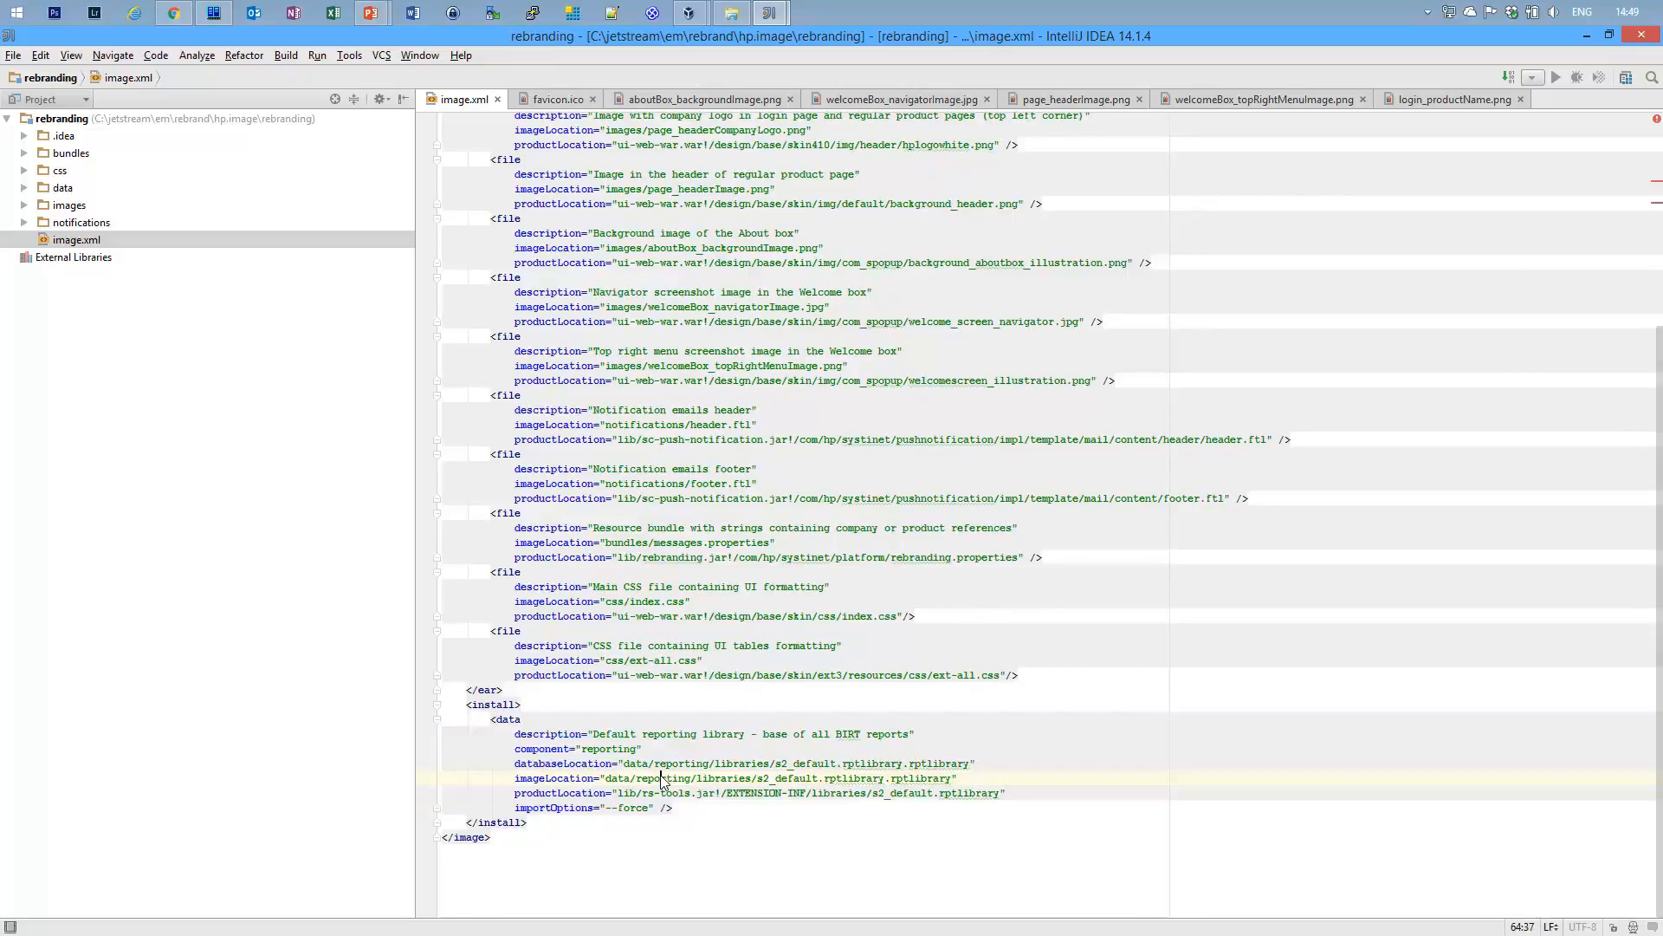
click(64, 156)
Open bundles/messages.properties and review its productName and poweredByFooter entries.
click(24, 153)
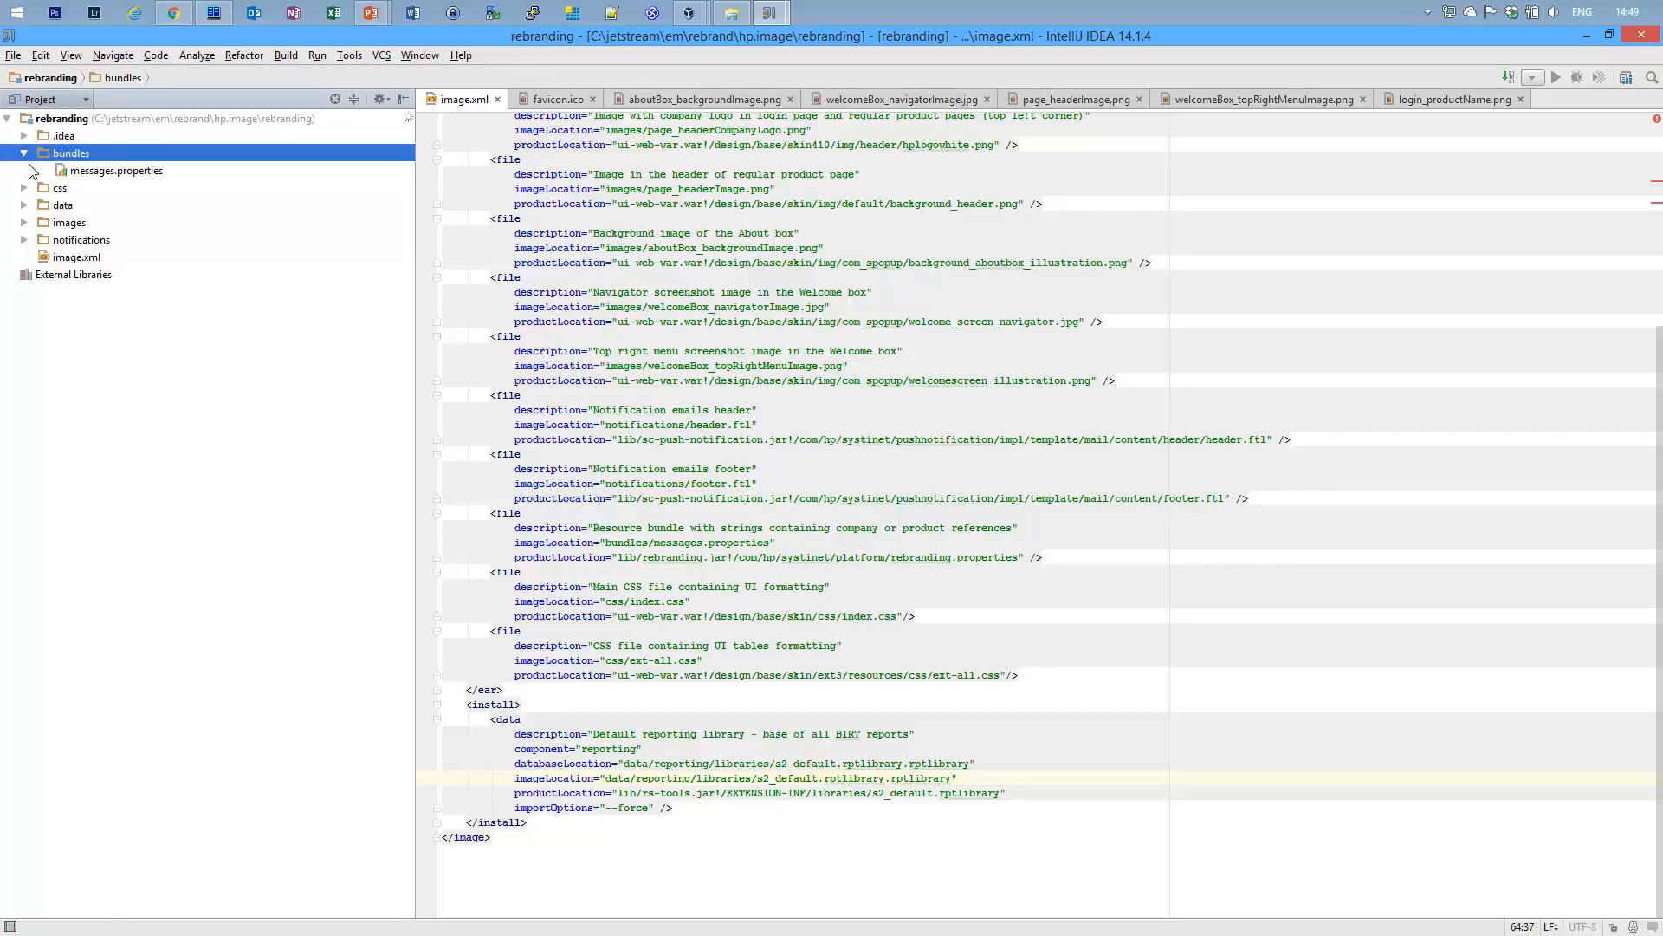
double_click(147, 173)
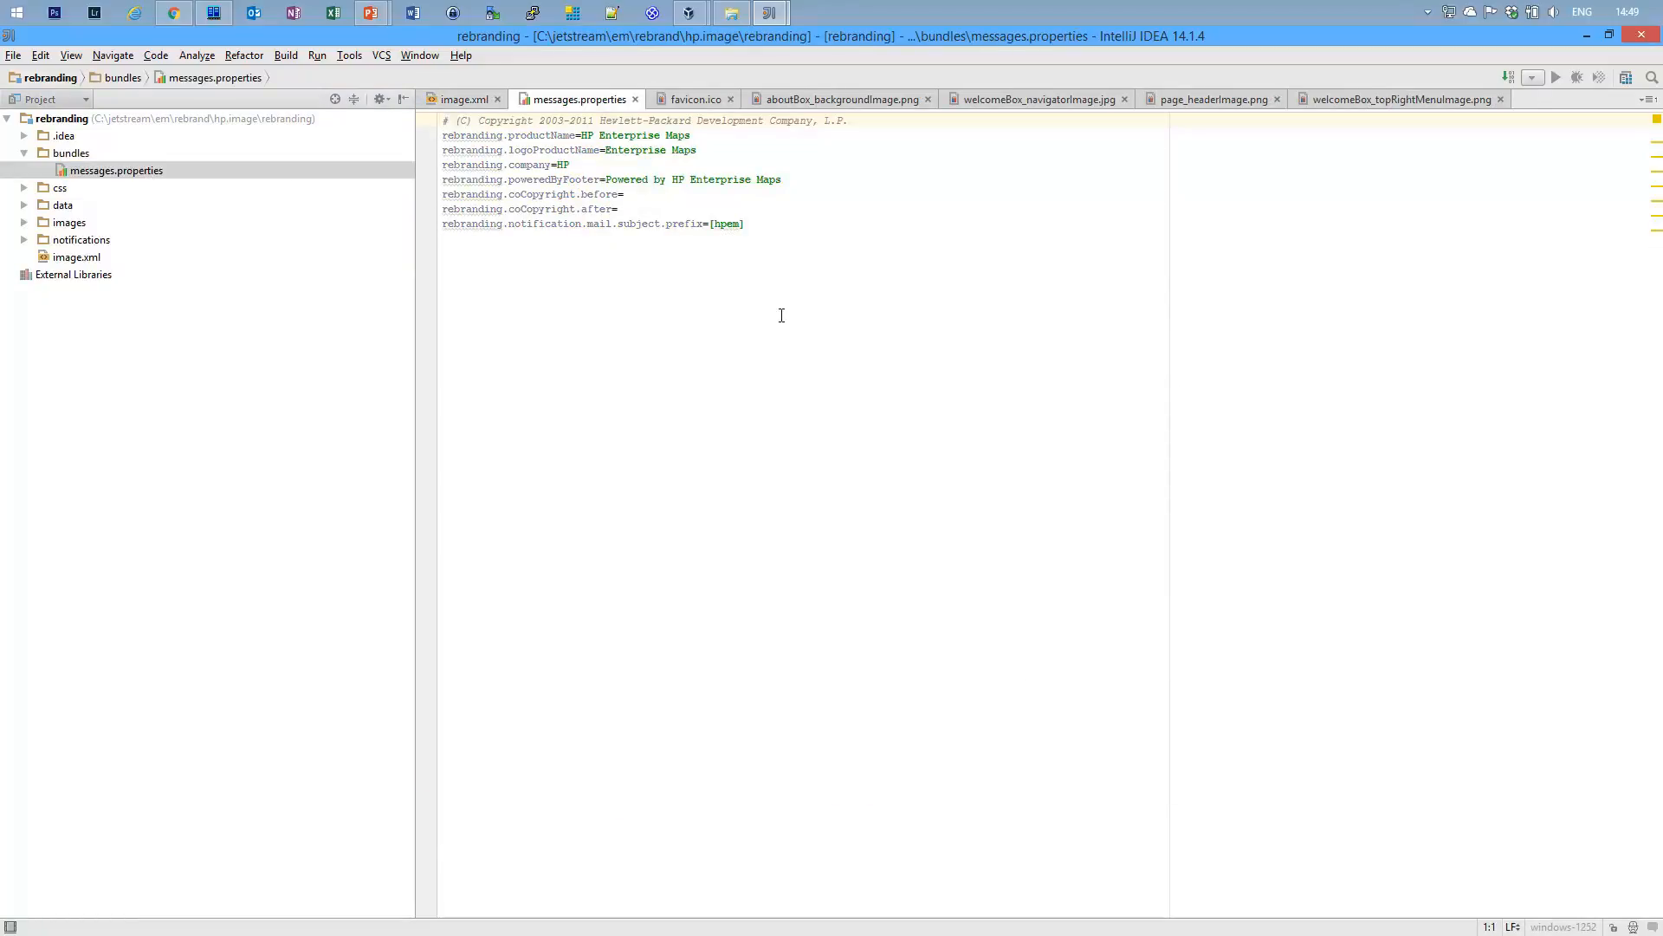
click(611, 136)
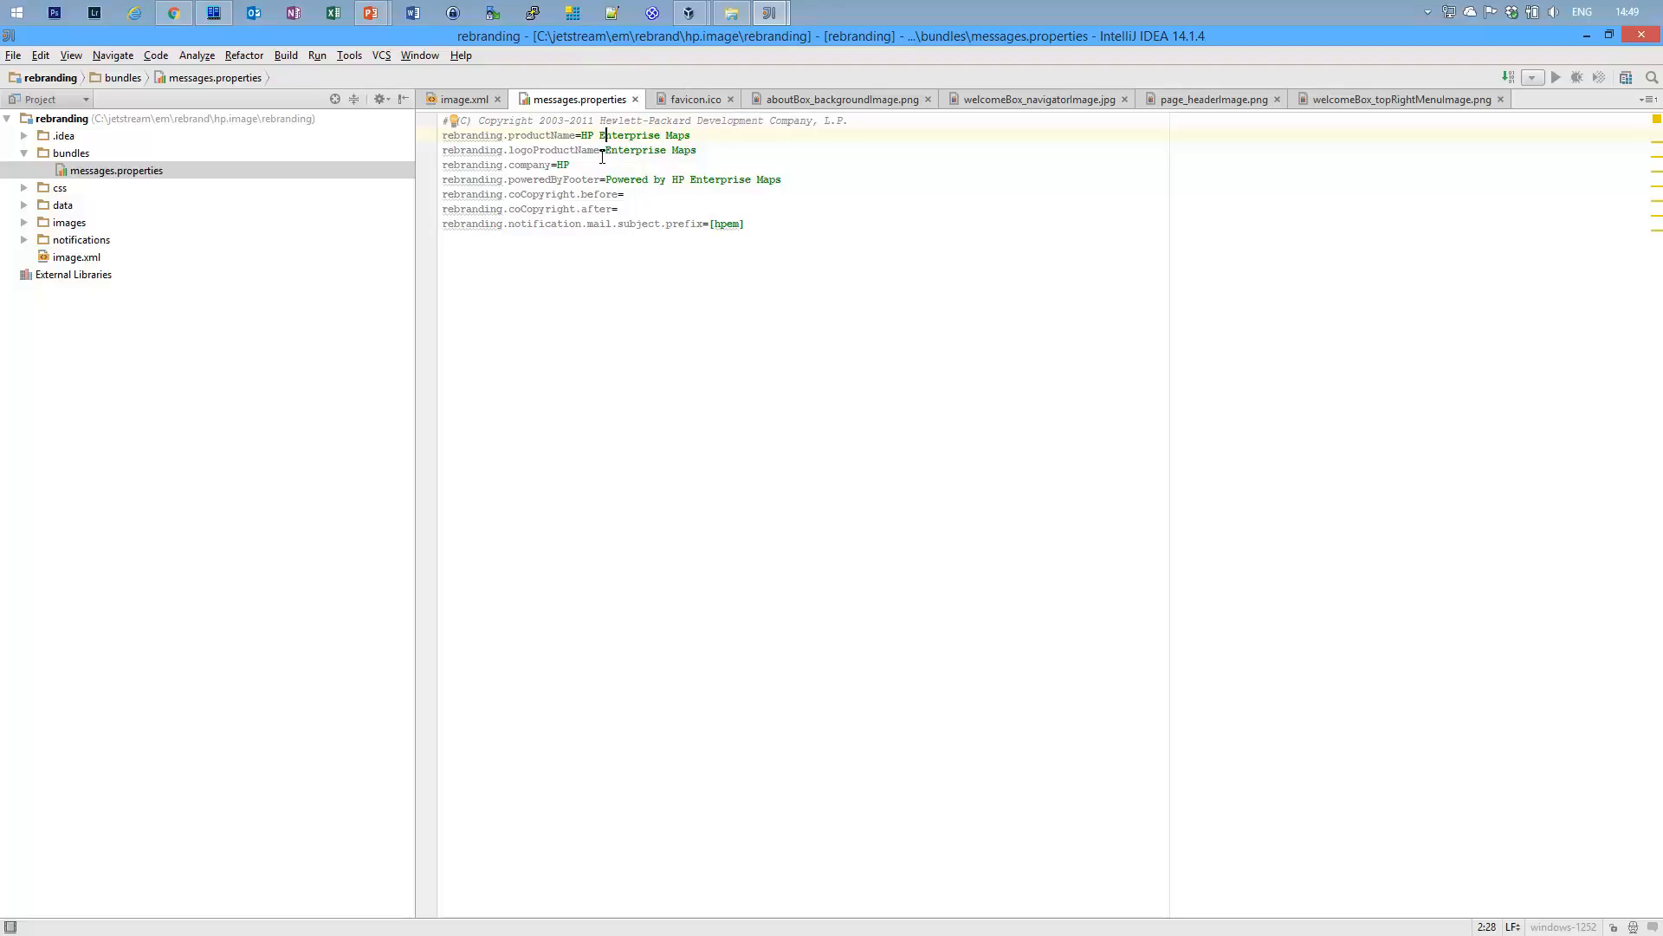
click(565, 179)
Open css/index.css to view the PageHeader and ProductTabs rules.
click(24, 188)
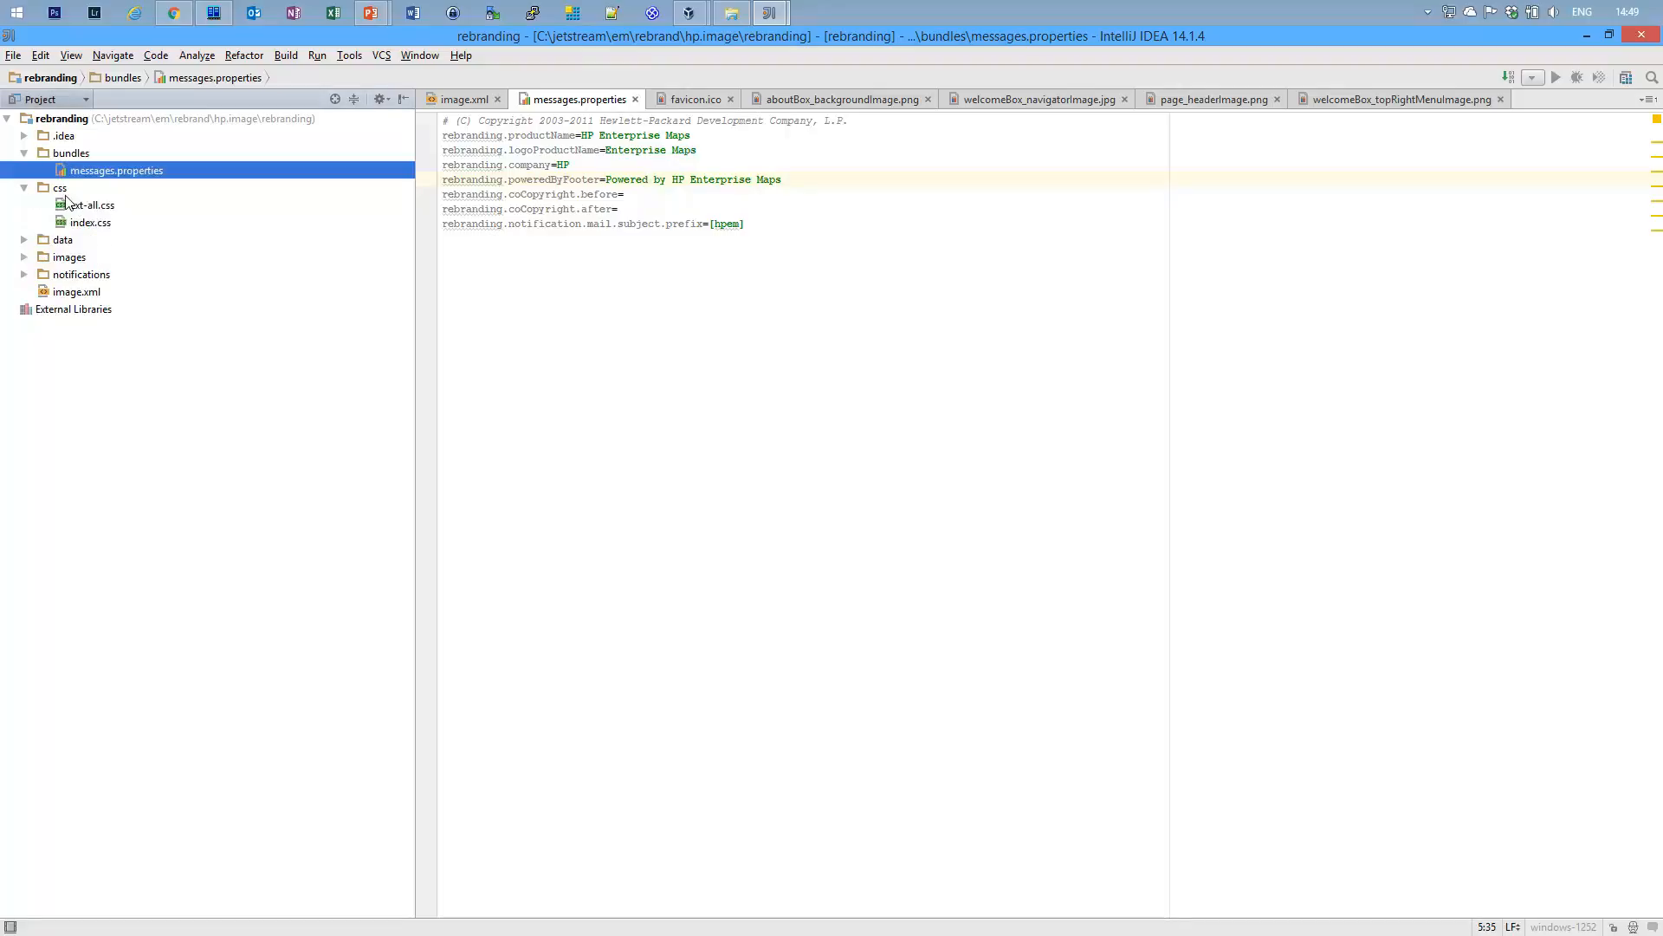
click(96, 227)
double_click(97, 227)
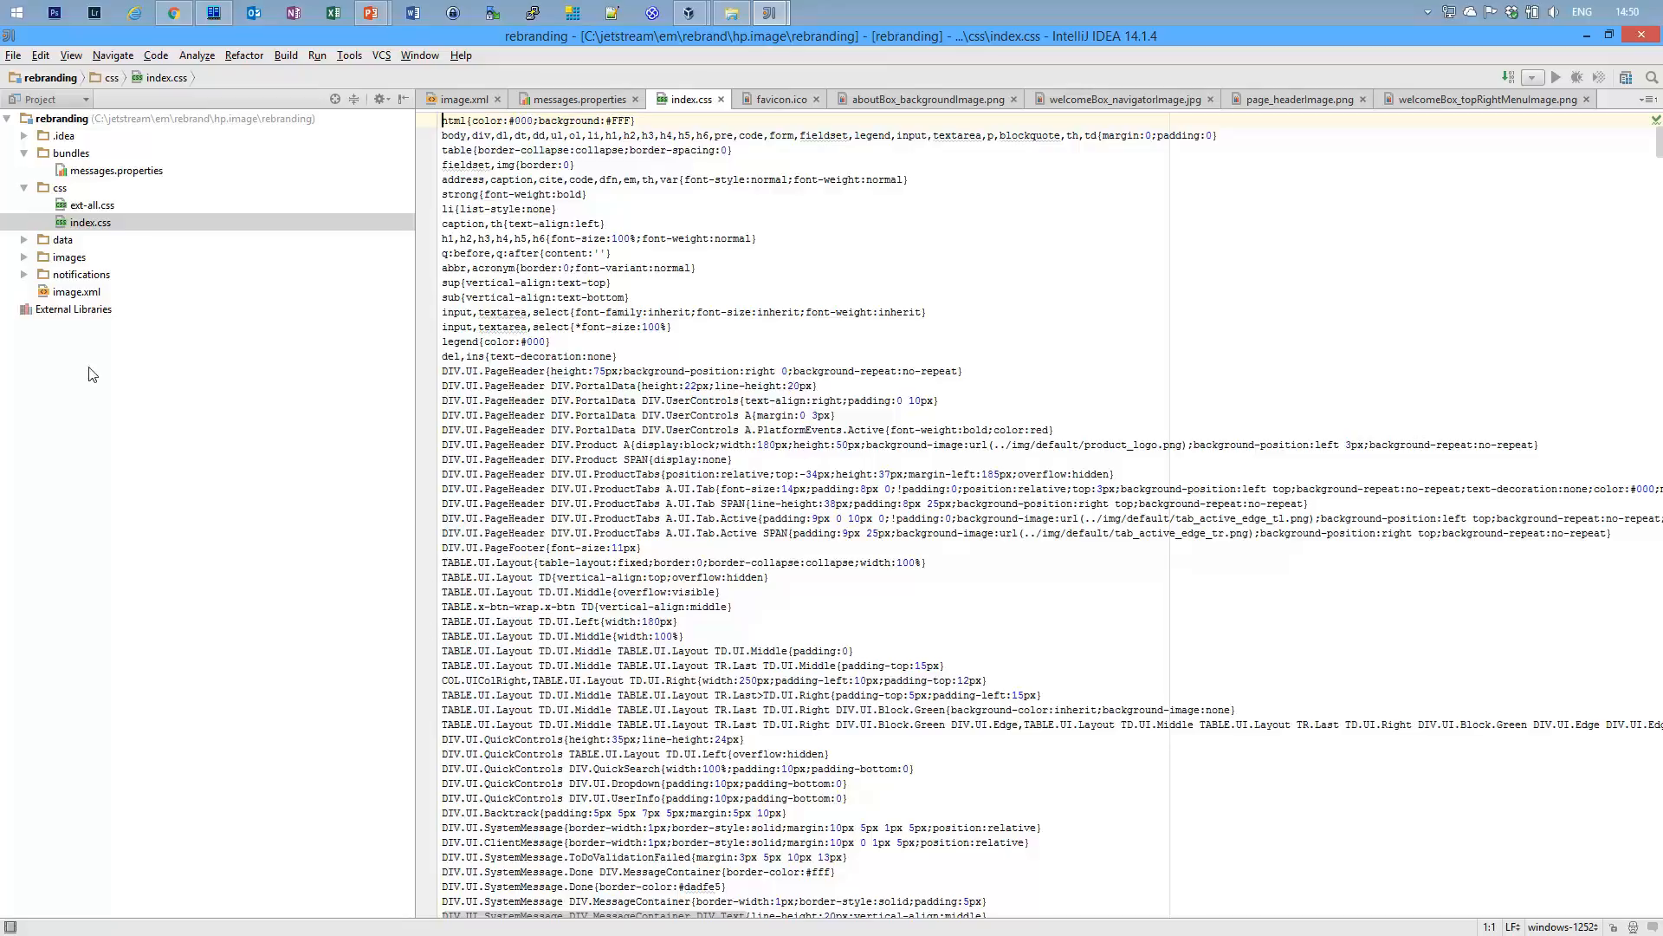
Expand data and images and preview login_productName.png, the 72x72 blue HP logo.
click(24, 240)
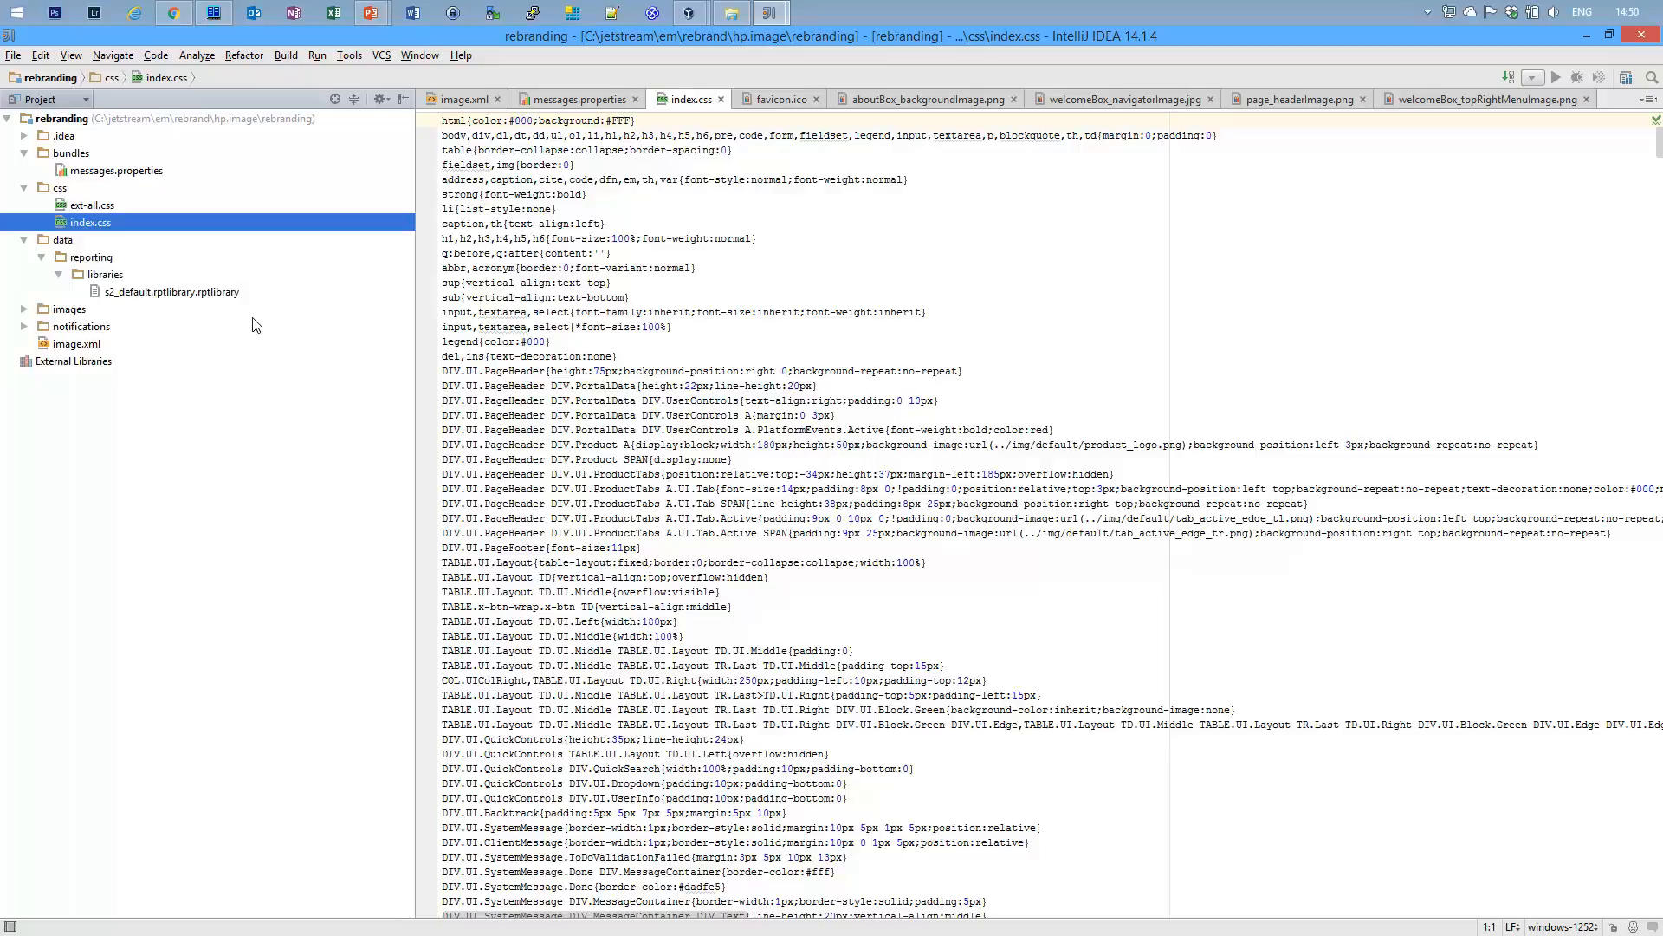
click(23, 310)
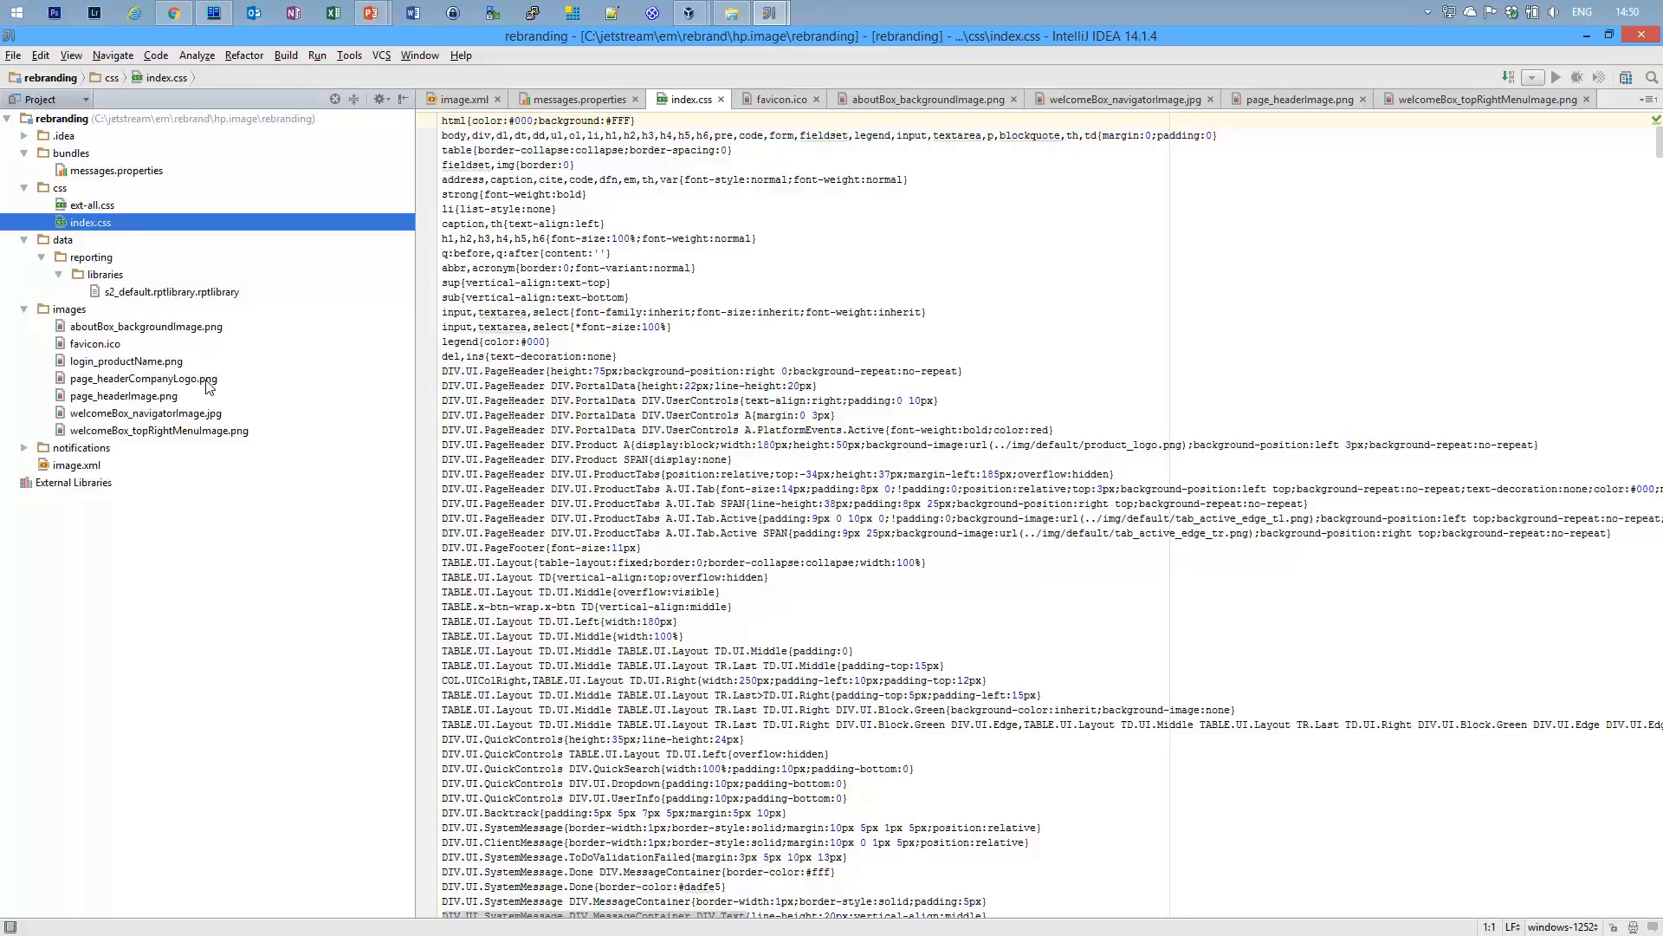
double_click(139, 361)
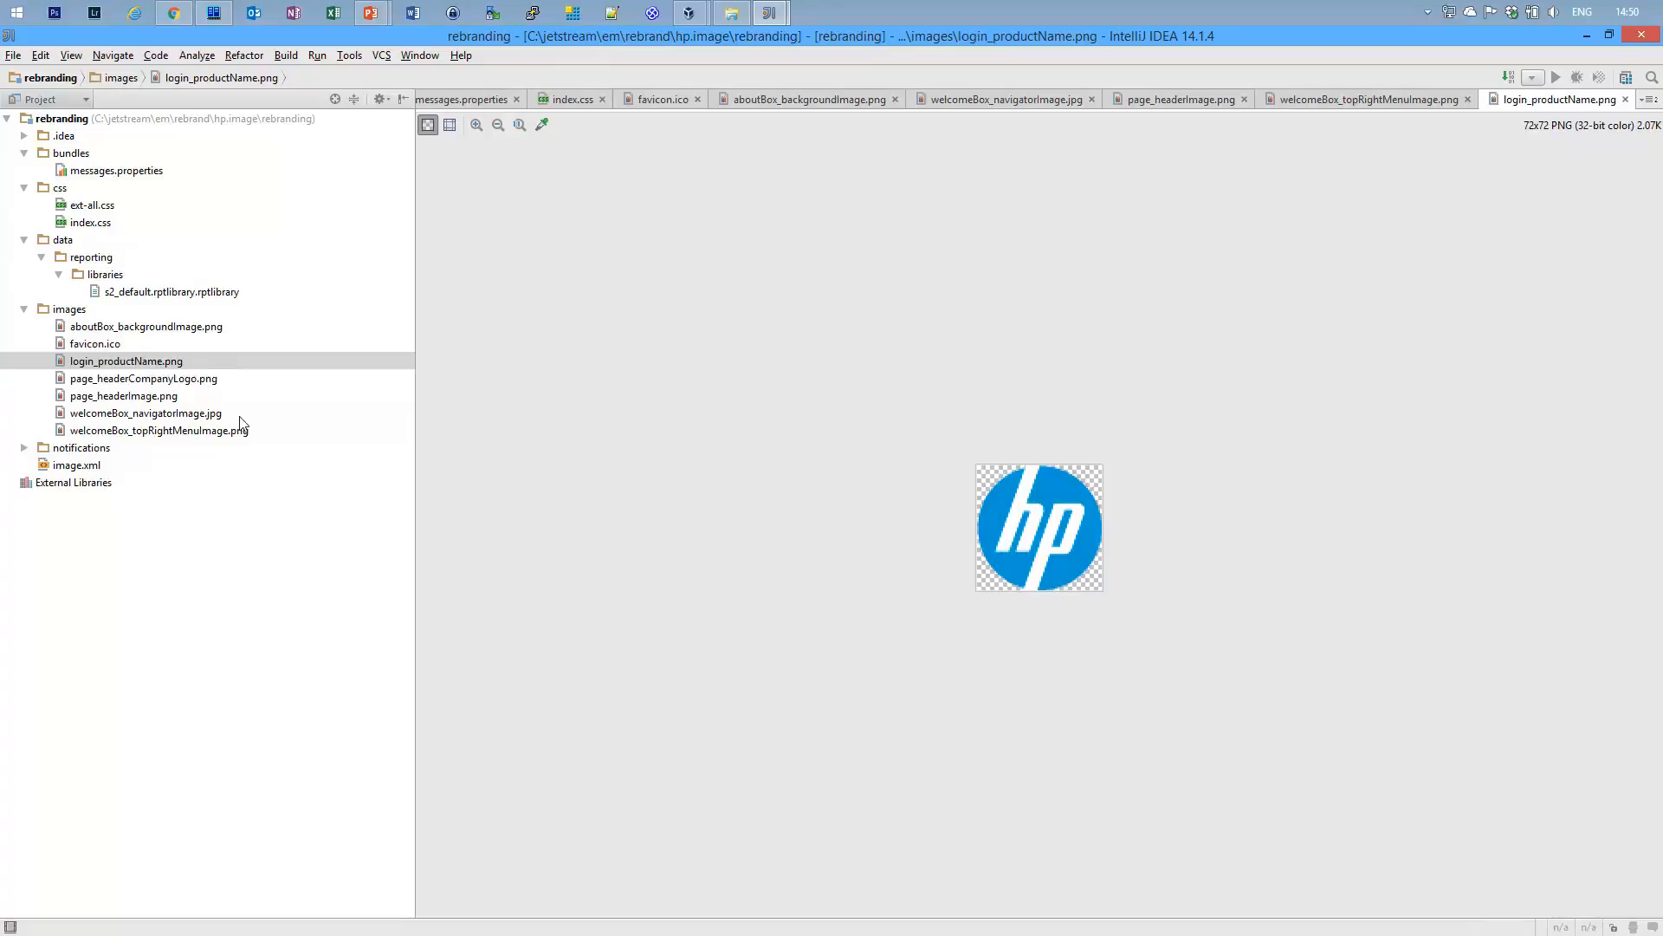
Preview page_headerCompanyLogo.png and compare it against the Enterprise Maps homepage in Chrome.
click(181, 381)
double_click(180, 382)
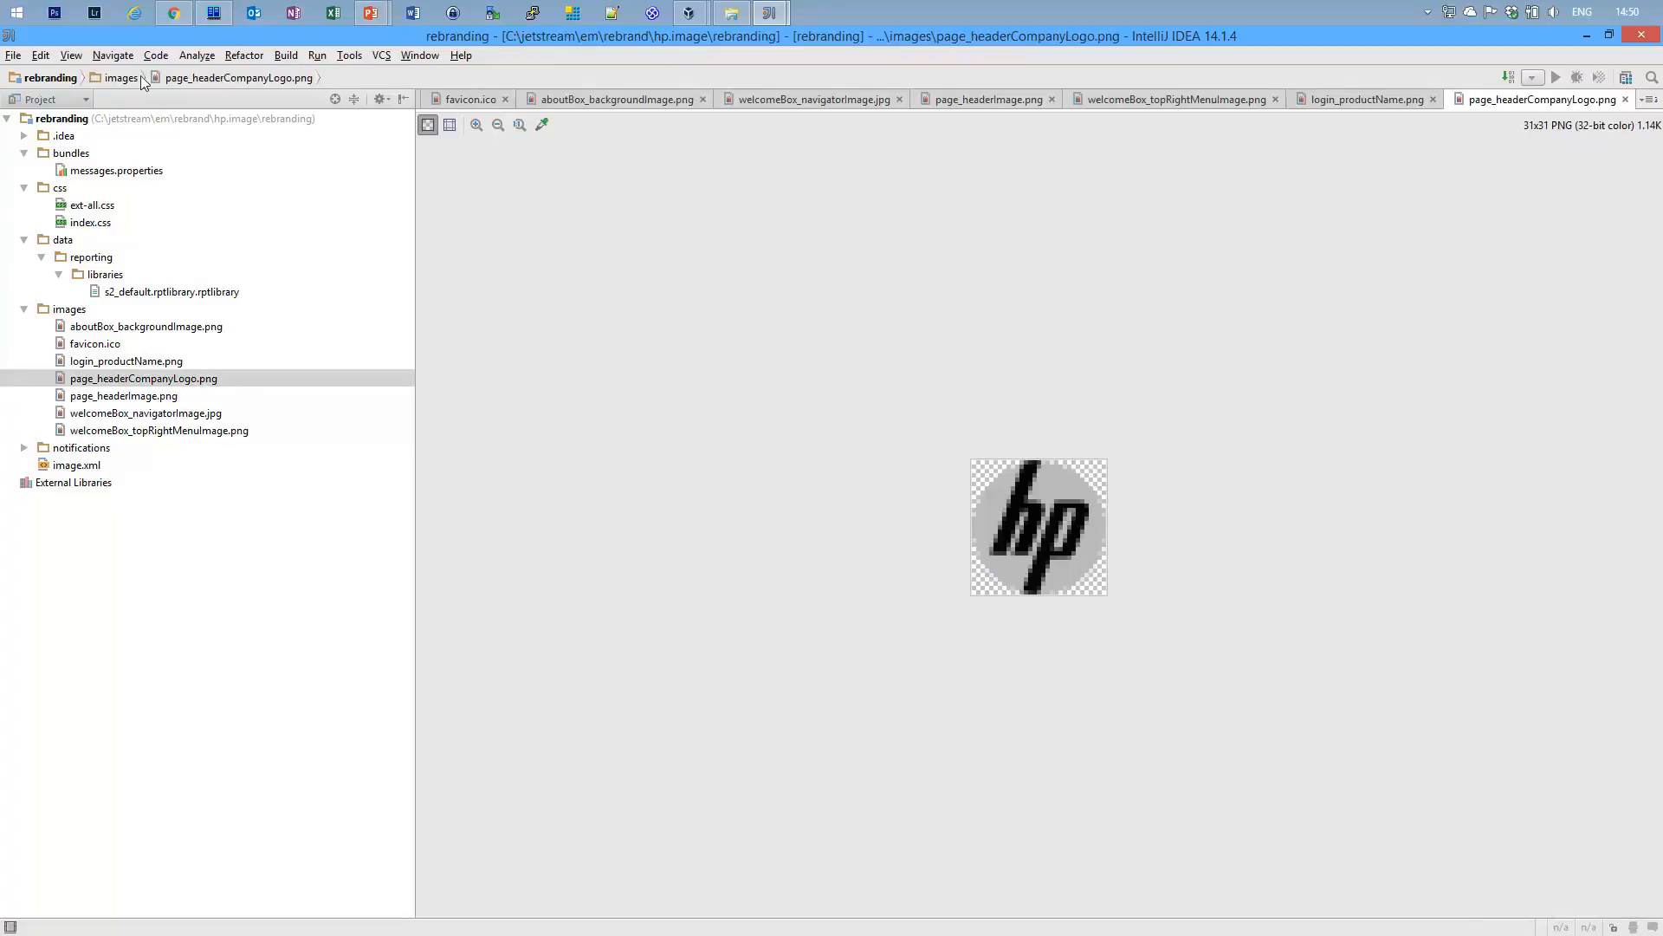
click(174, 12)
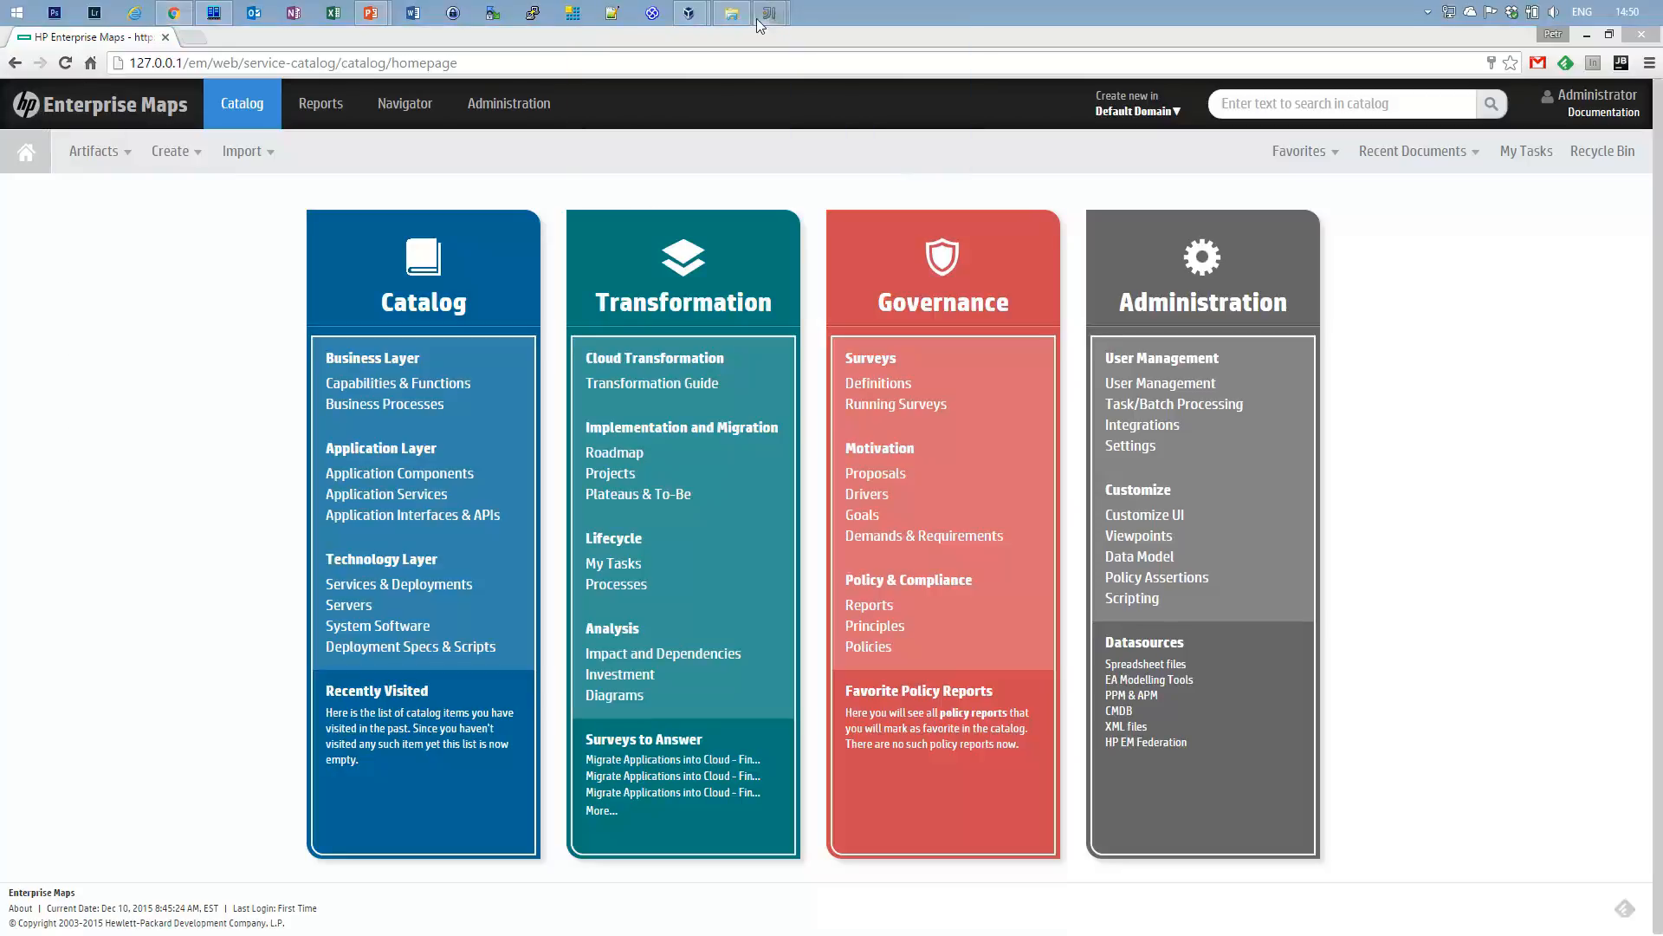
mouse_move(764, 15)
click(603, 117)
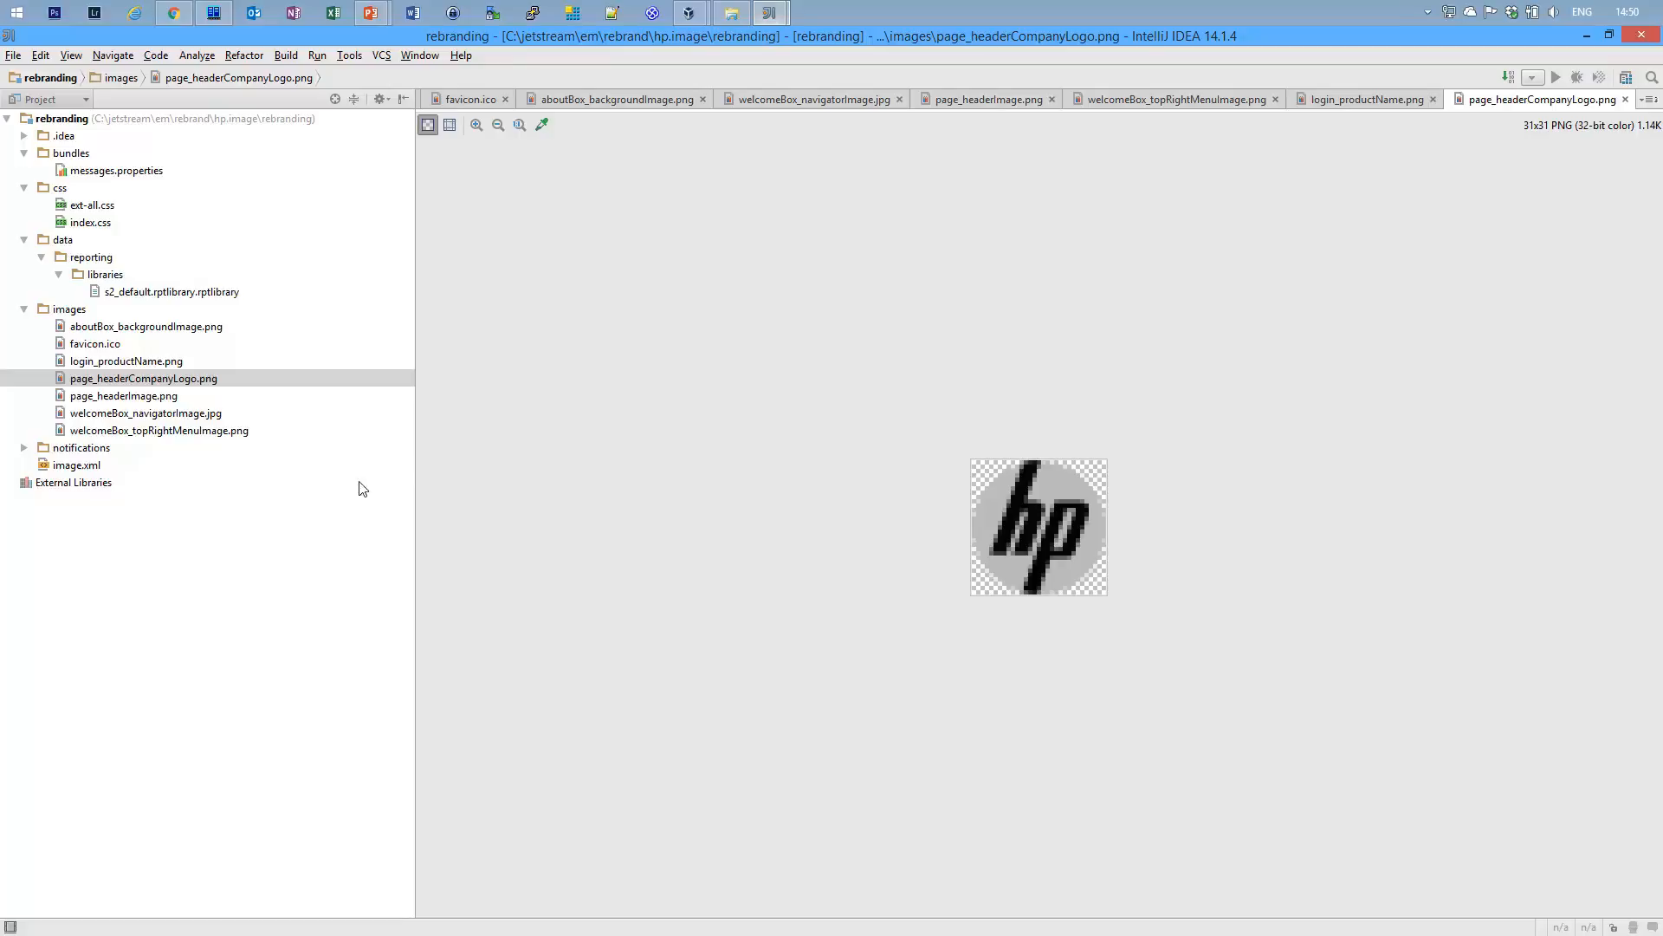
Preview page_headerImage.png, welcomeBox_navigatorImage.jpg, welcomeBox_topRightMenuImage.png and favicon.ico.
double_click(161, 397)
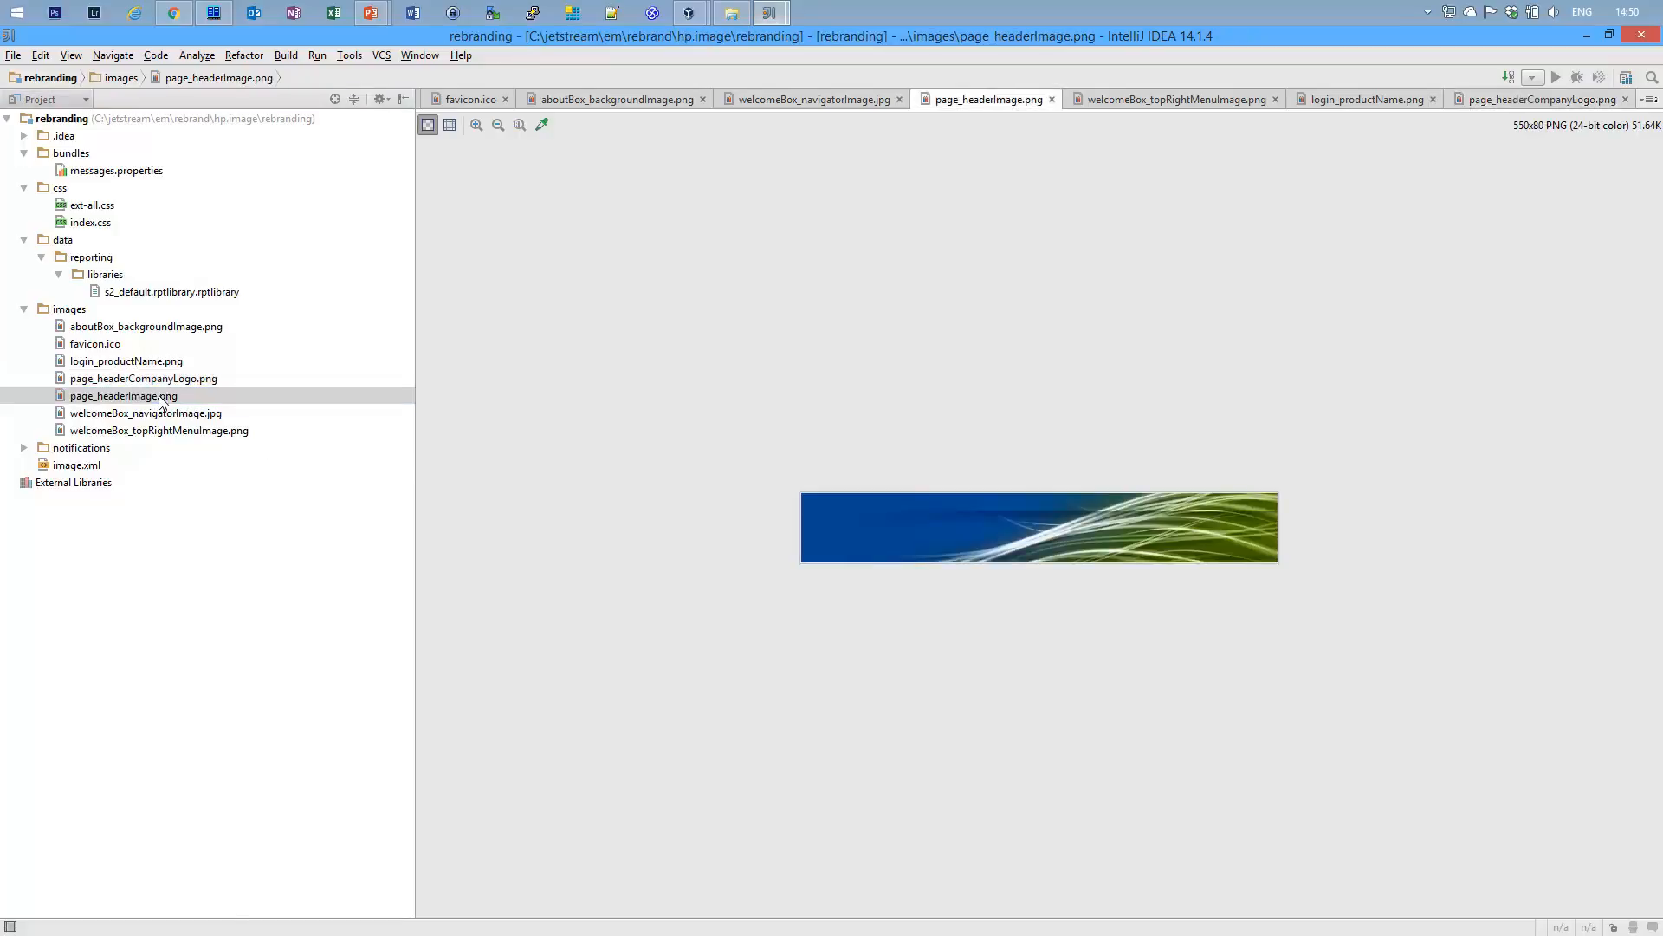
double_click(159, 415)
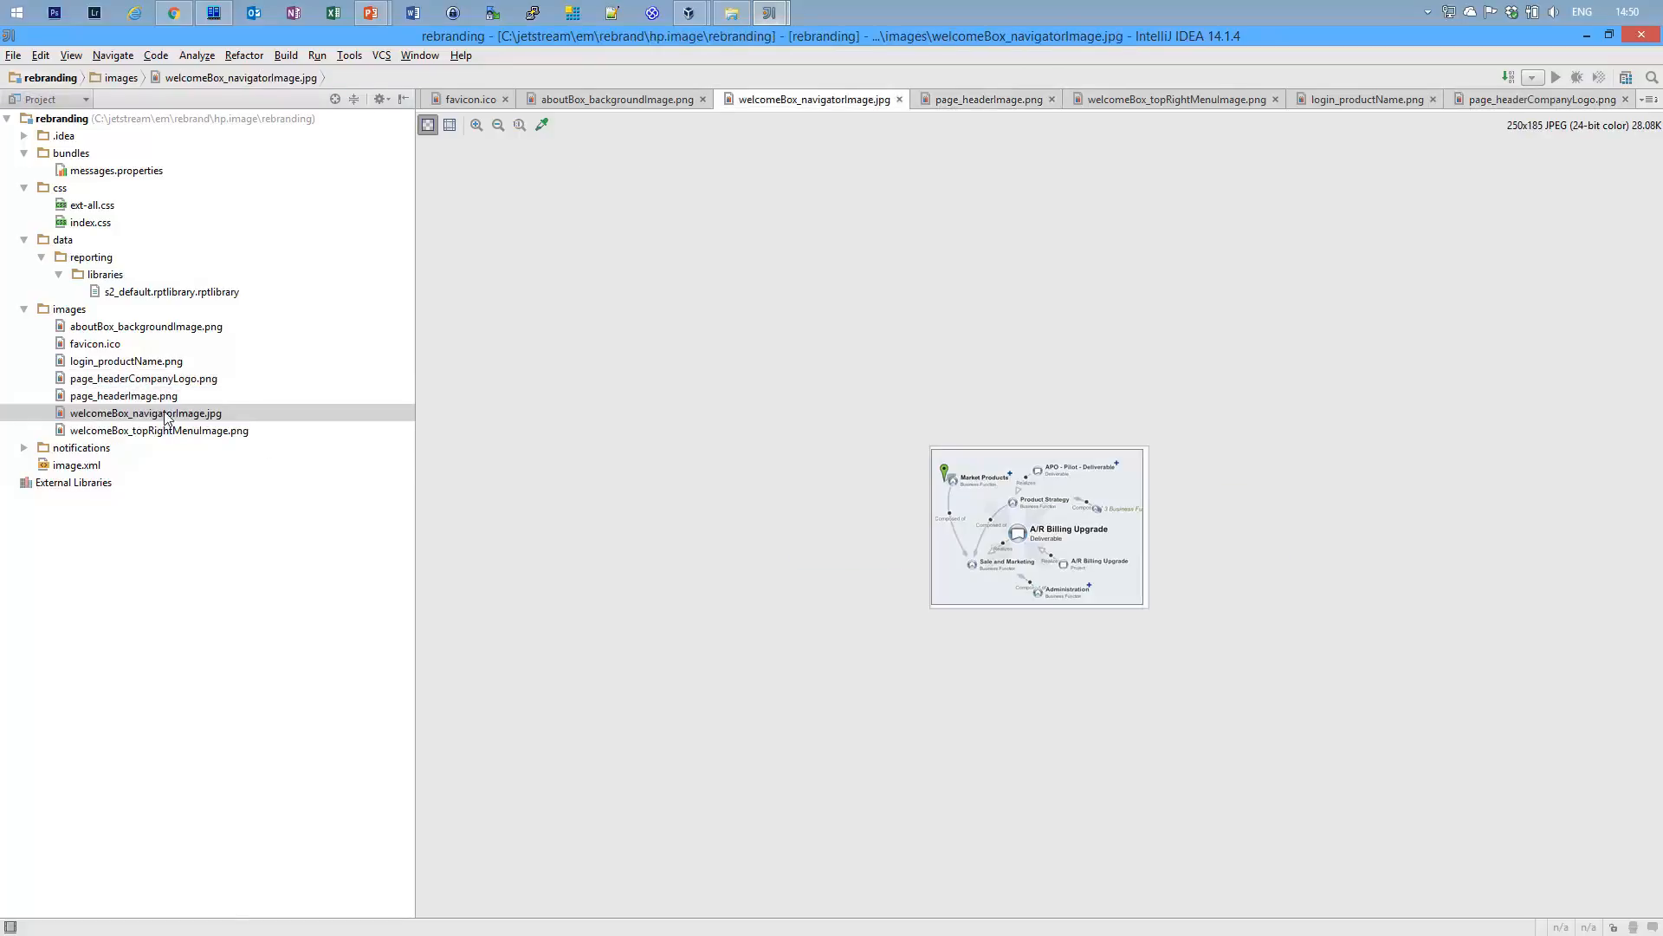
double_click(213, 433)
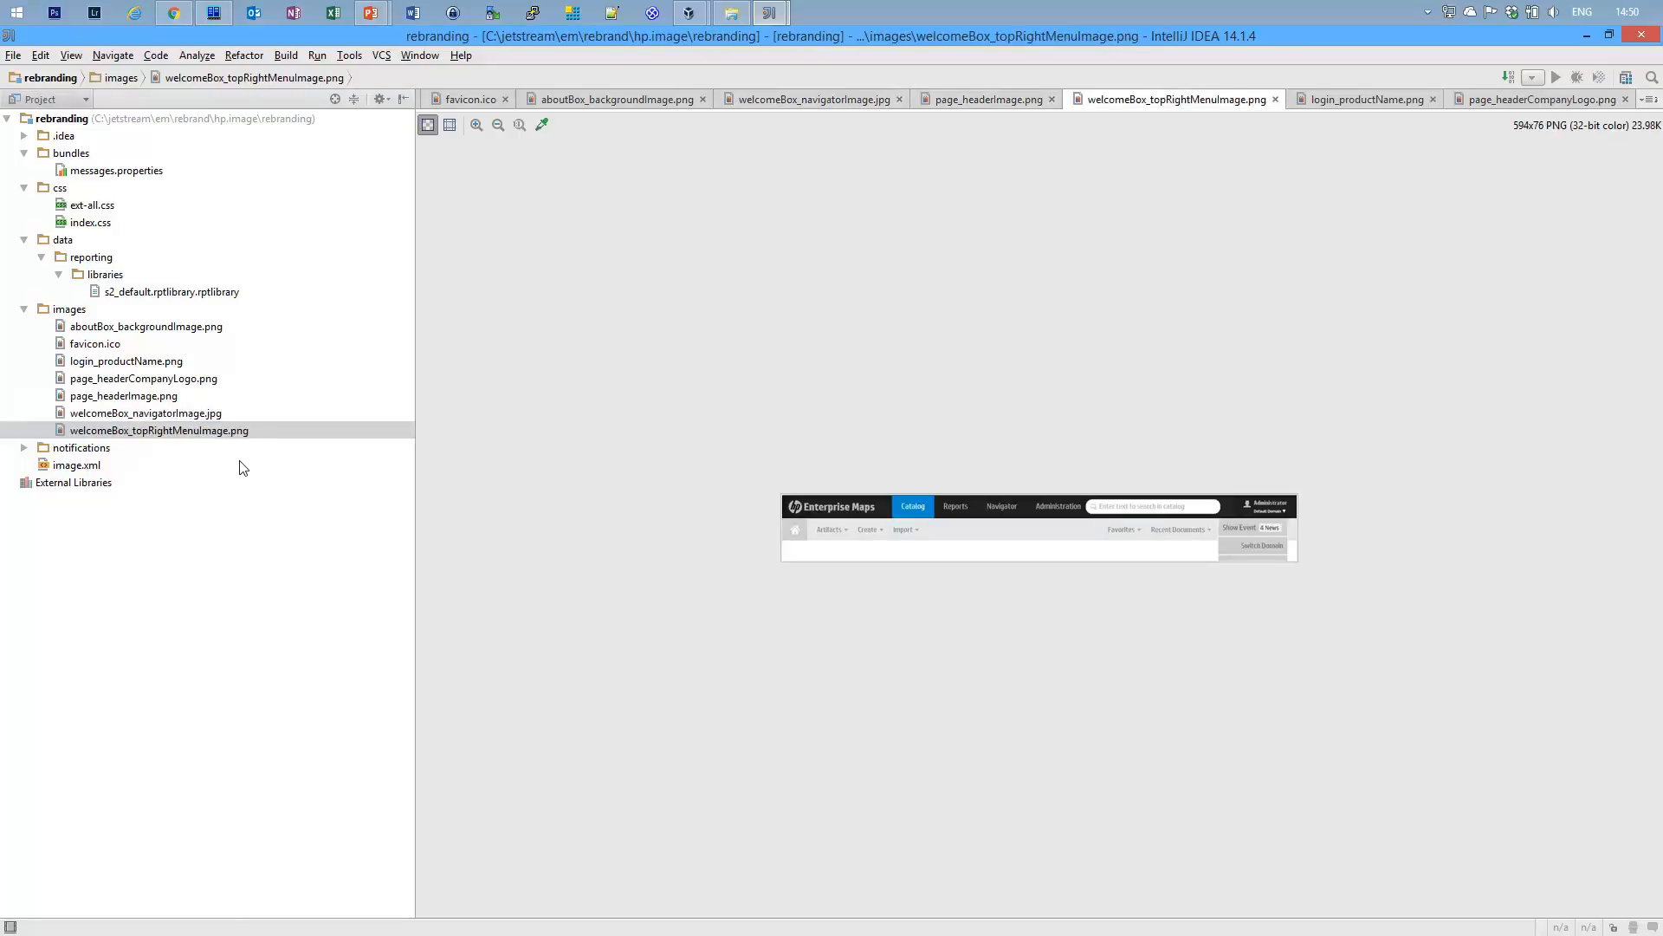
click(102, 346)
double_click(101, 346)
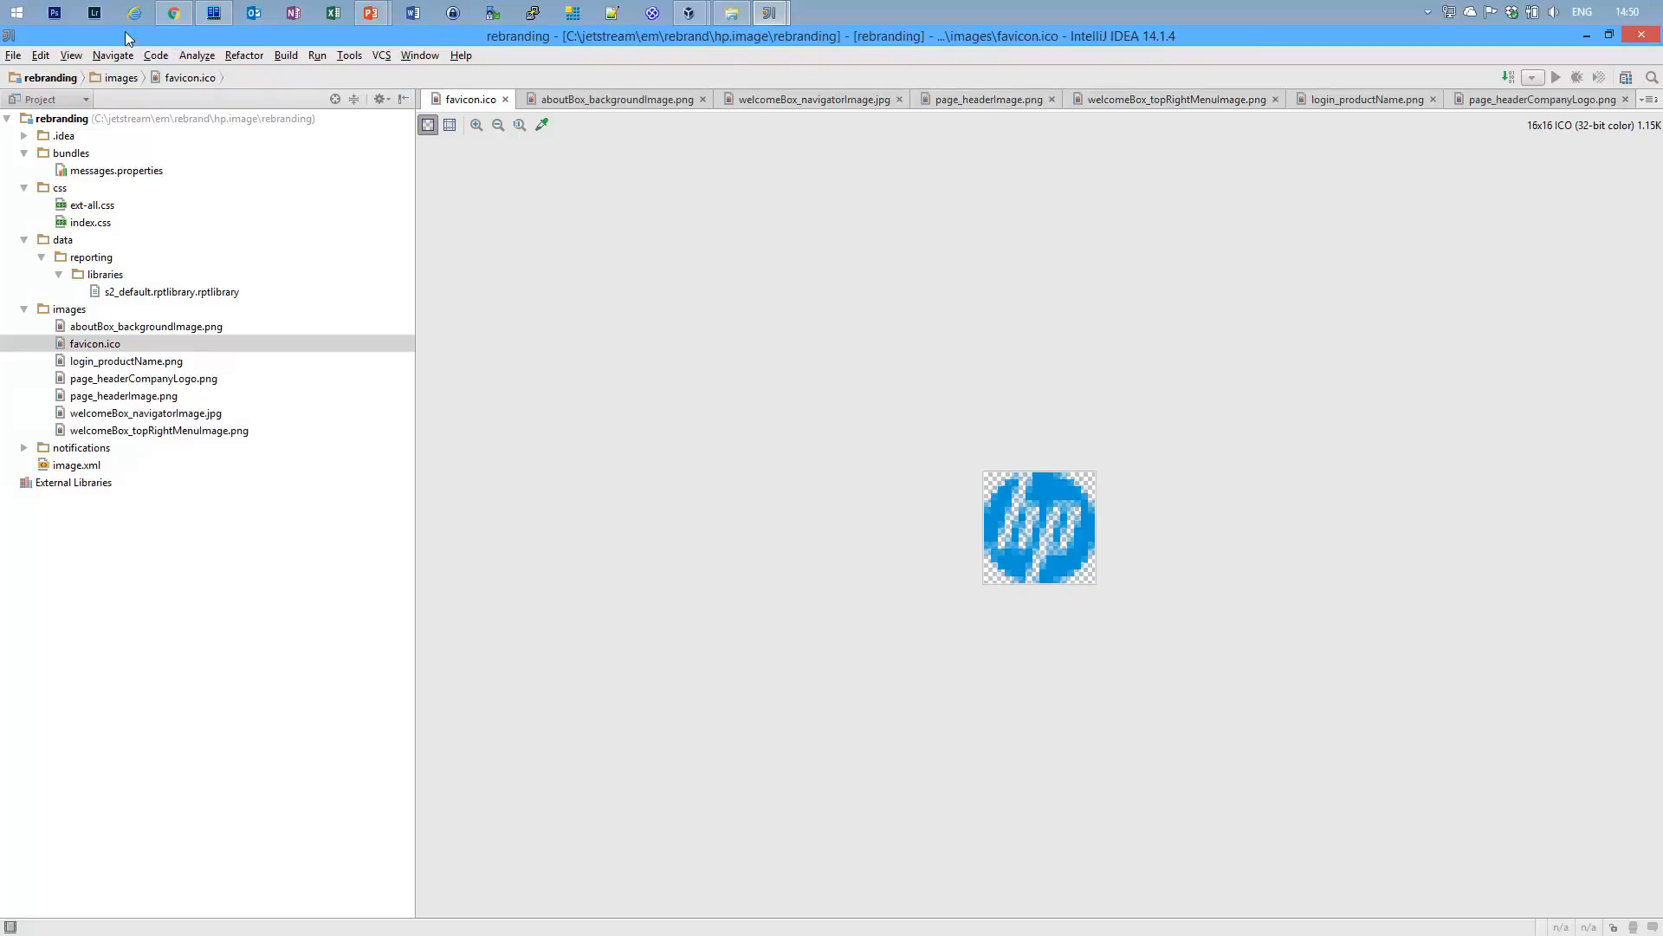
click(173, 12)
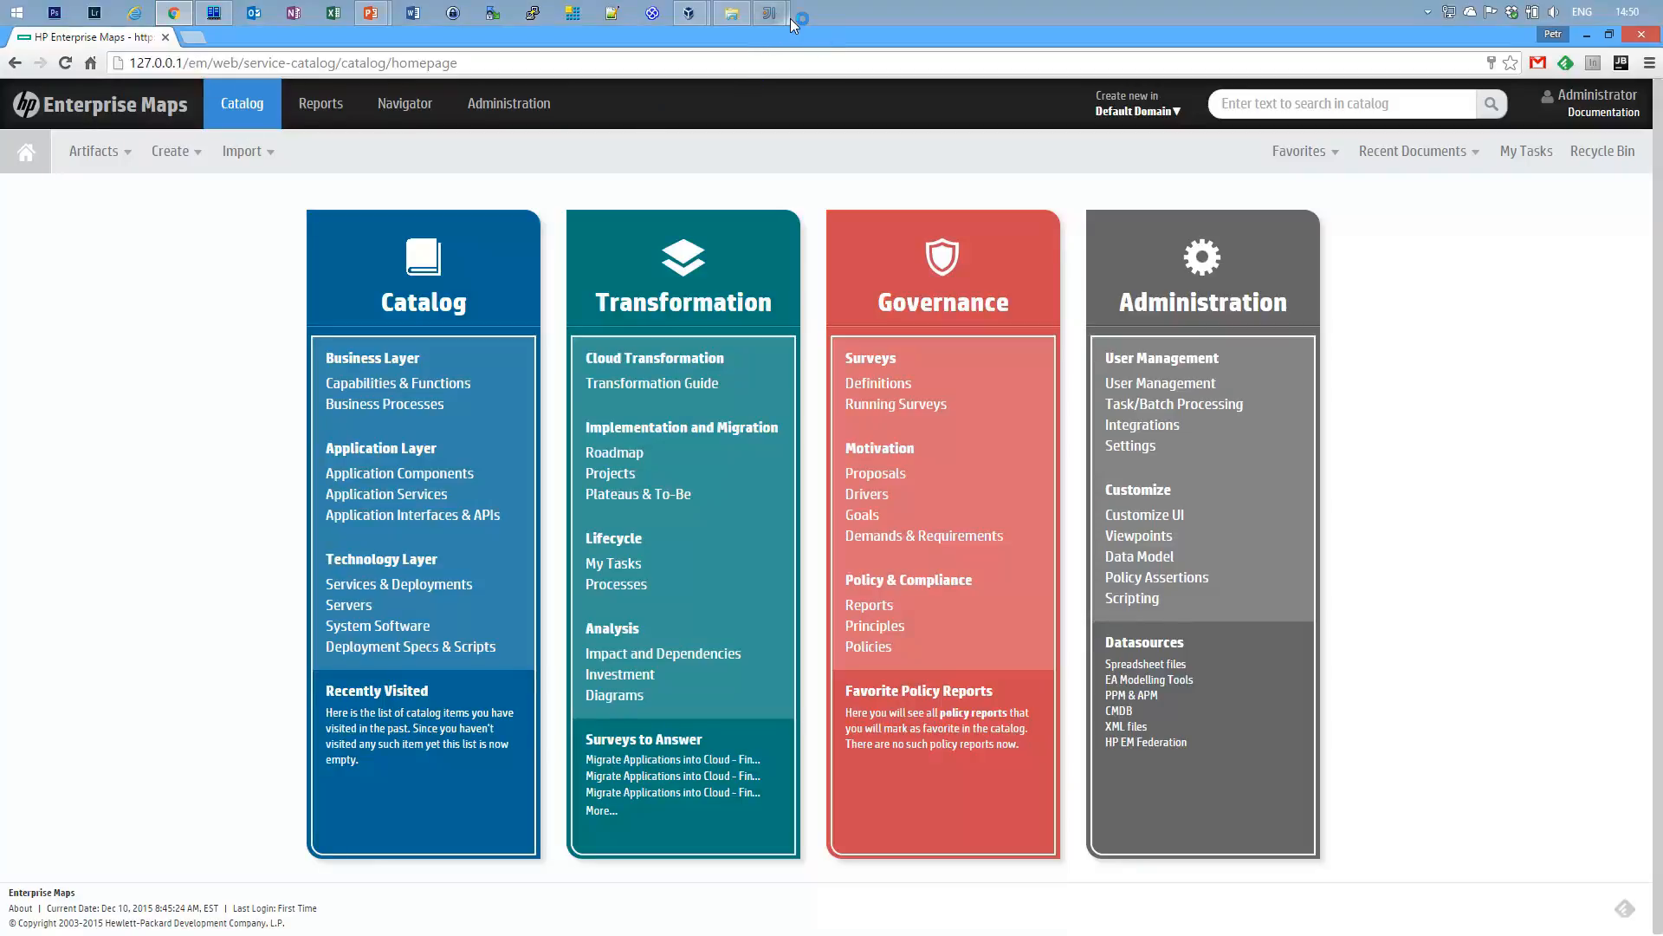
Return from the HP catalog homepage to the old rebranding project in IntelliJ.
mouse_move(780, 13)
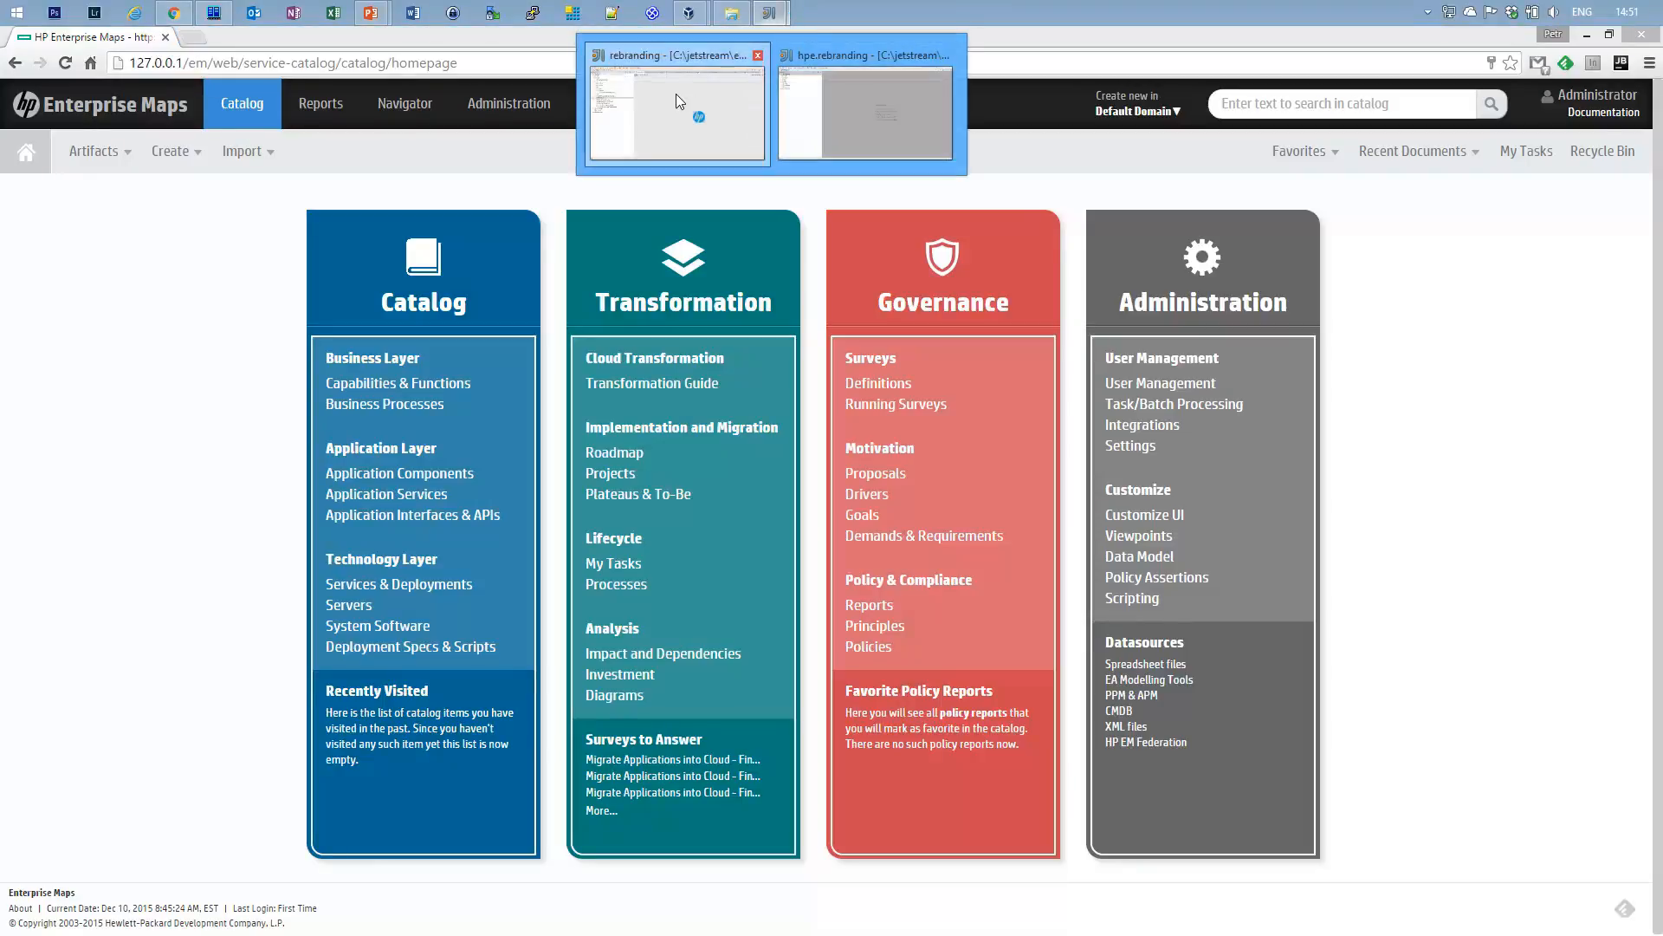
click(676, 93)
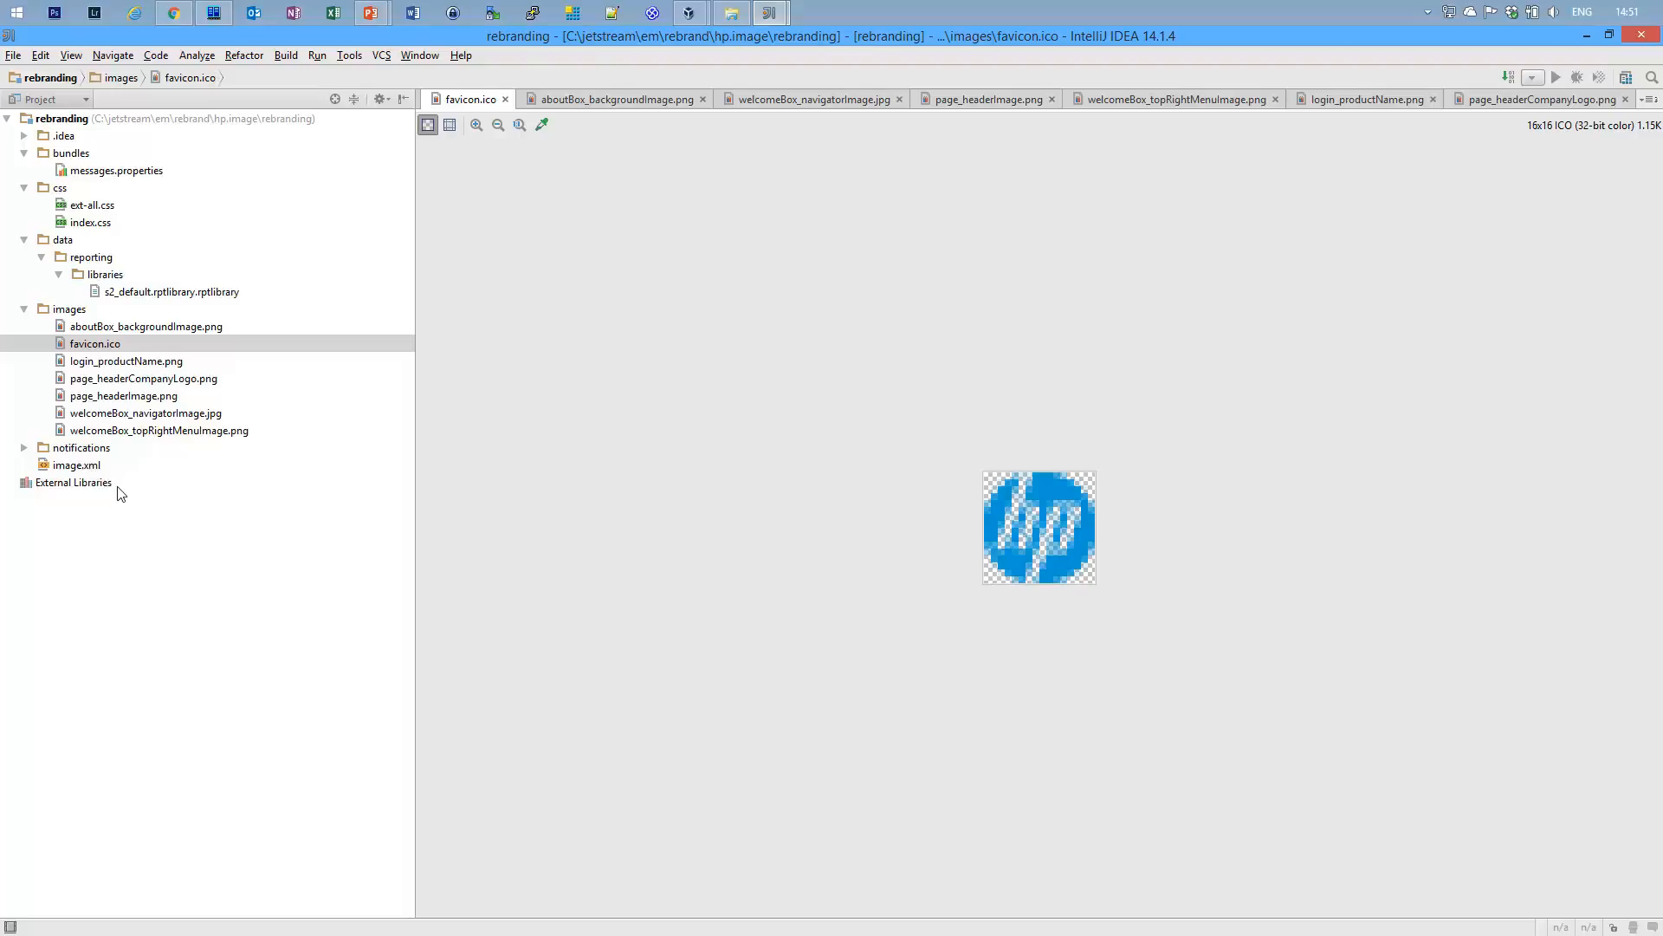
Expand notifications and review the header.ftl and footer.ftl templates.
click(23, 448)
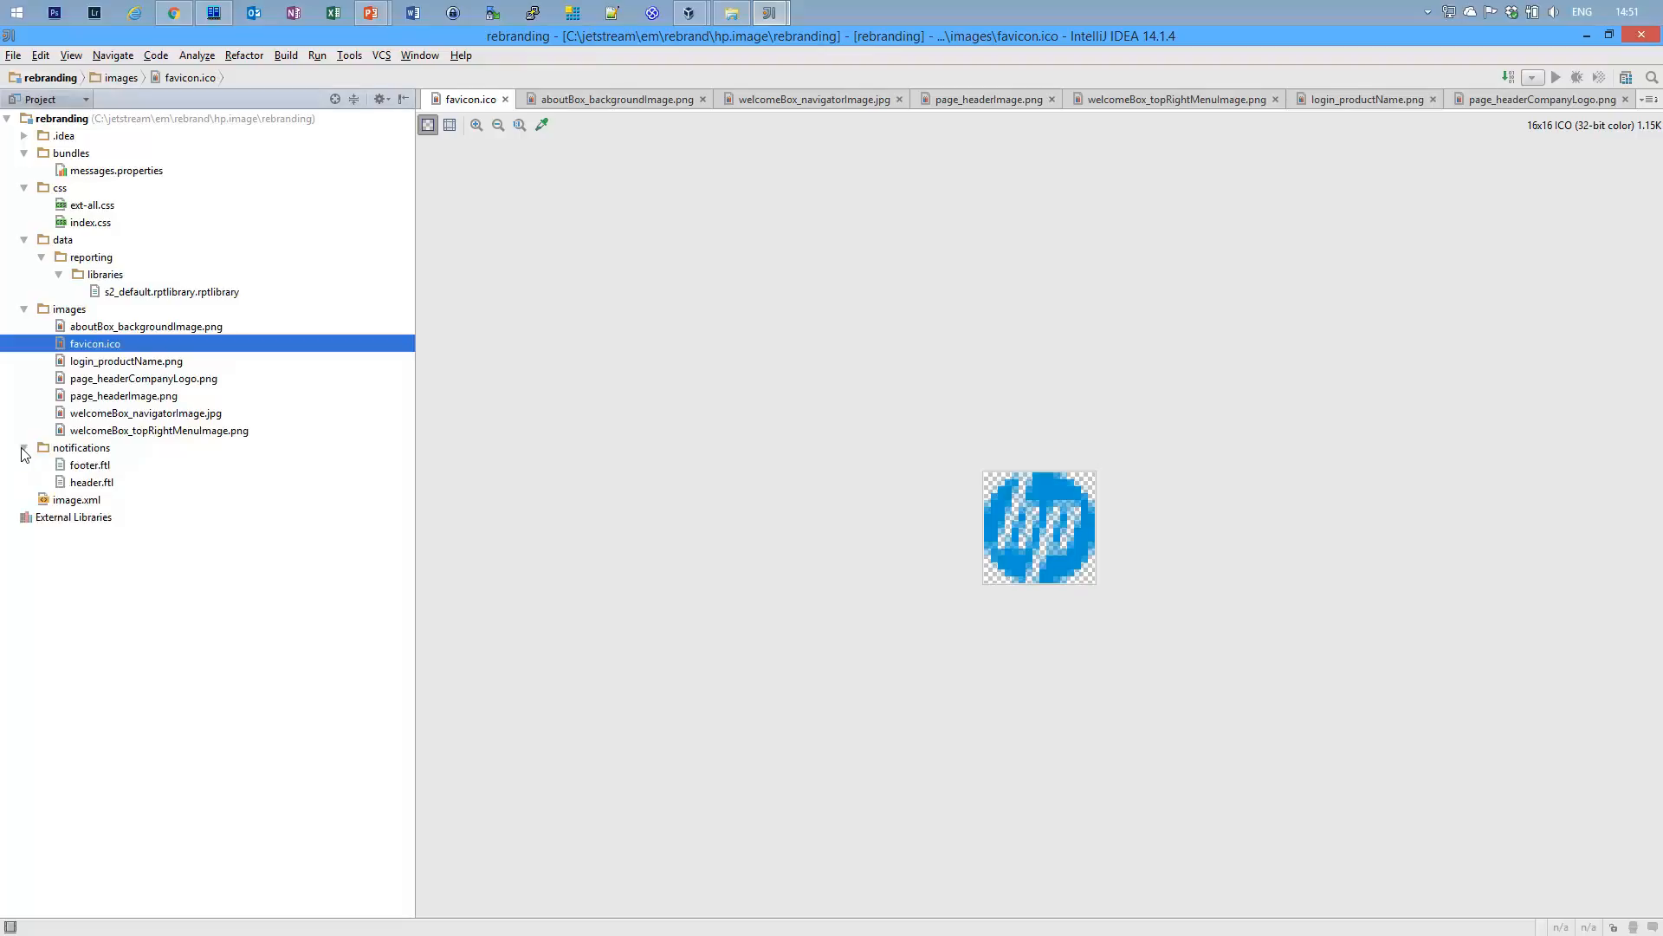
double_click(92, 482)
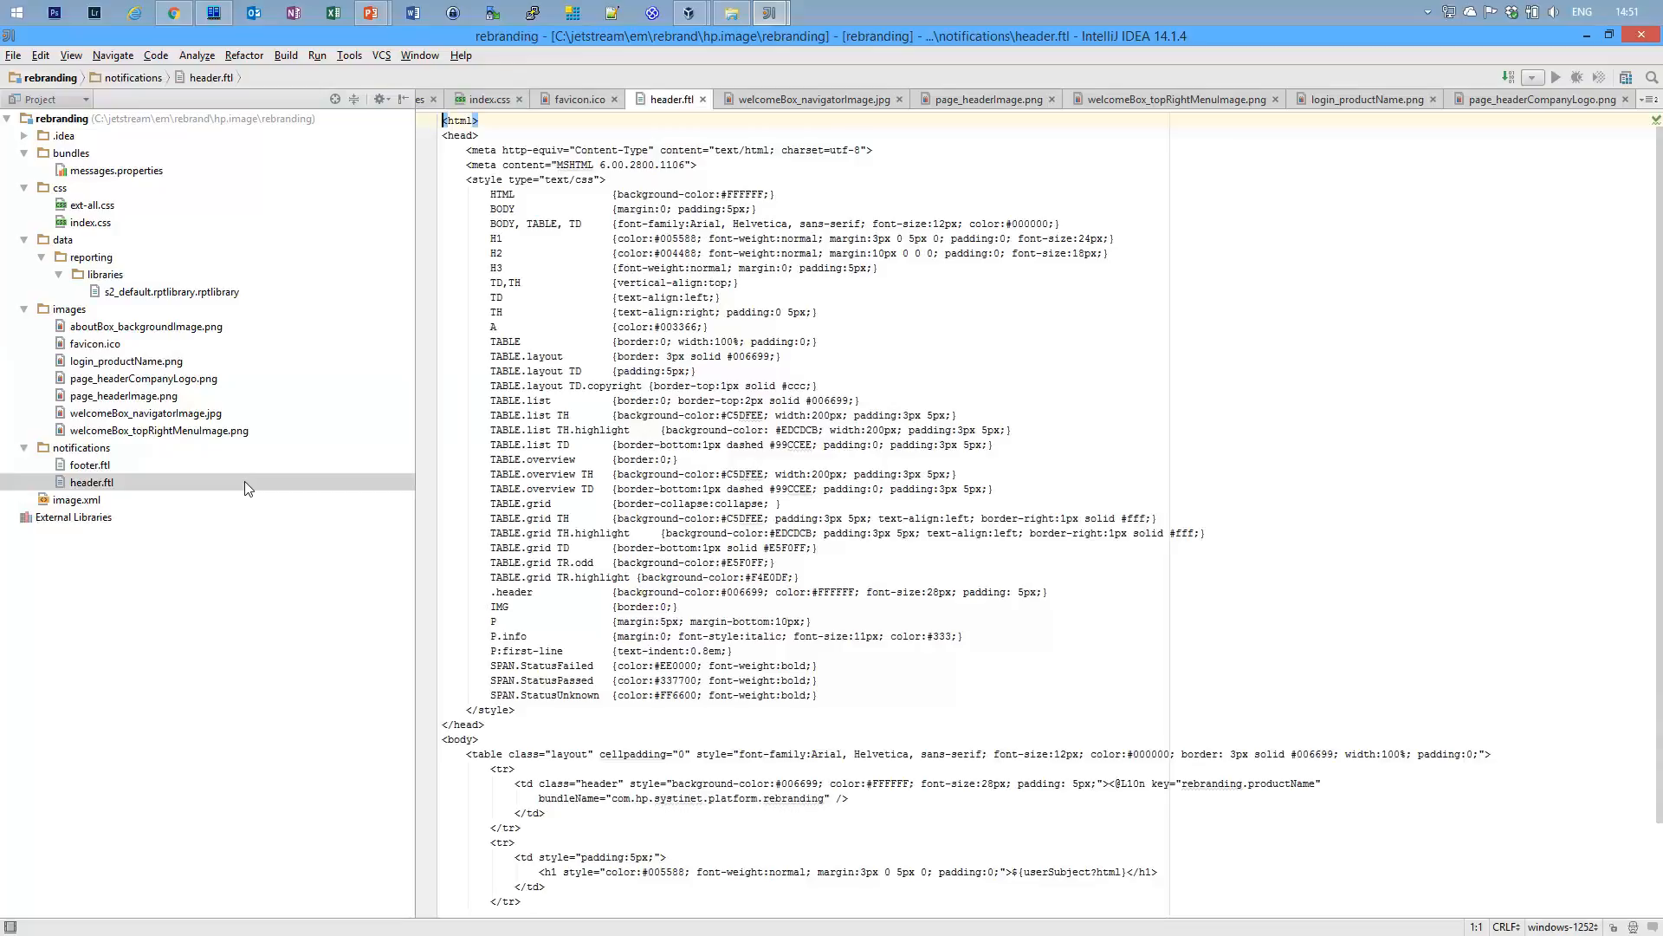
scroll(867, 372, down, 3)
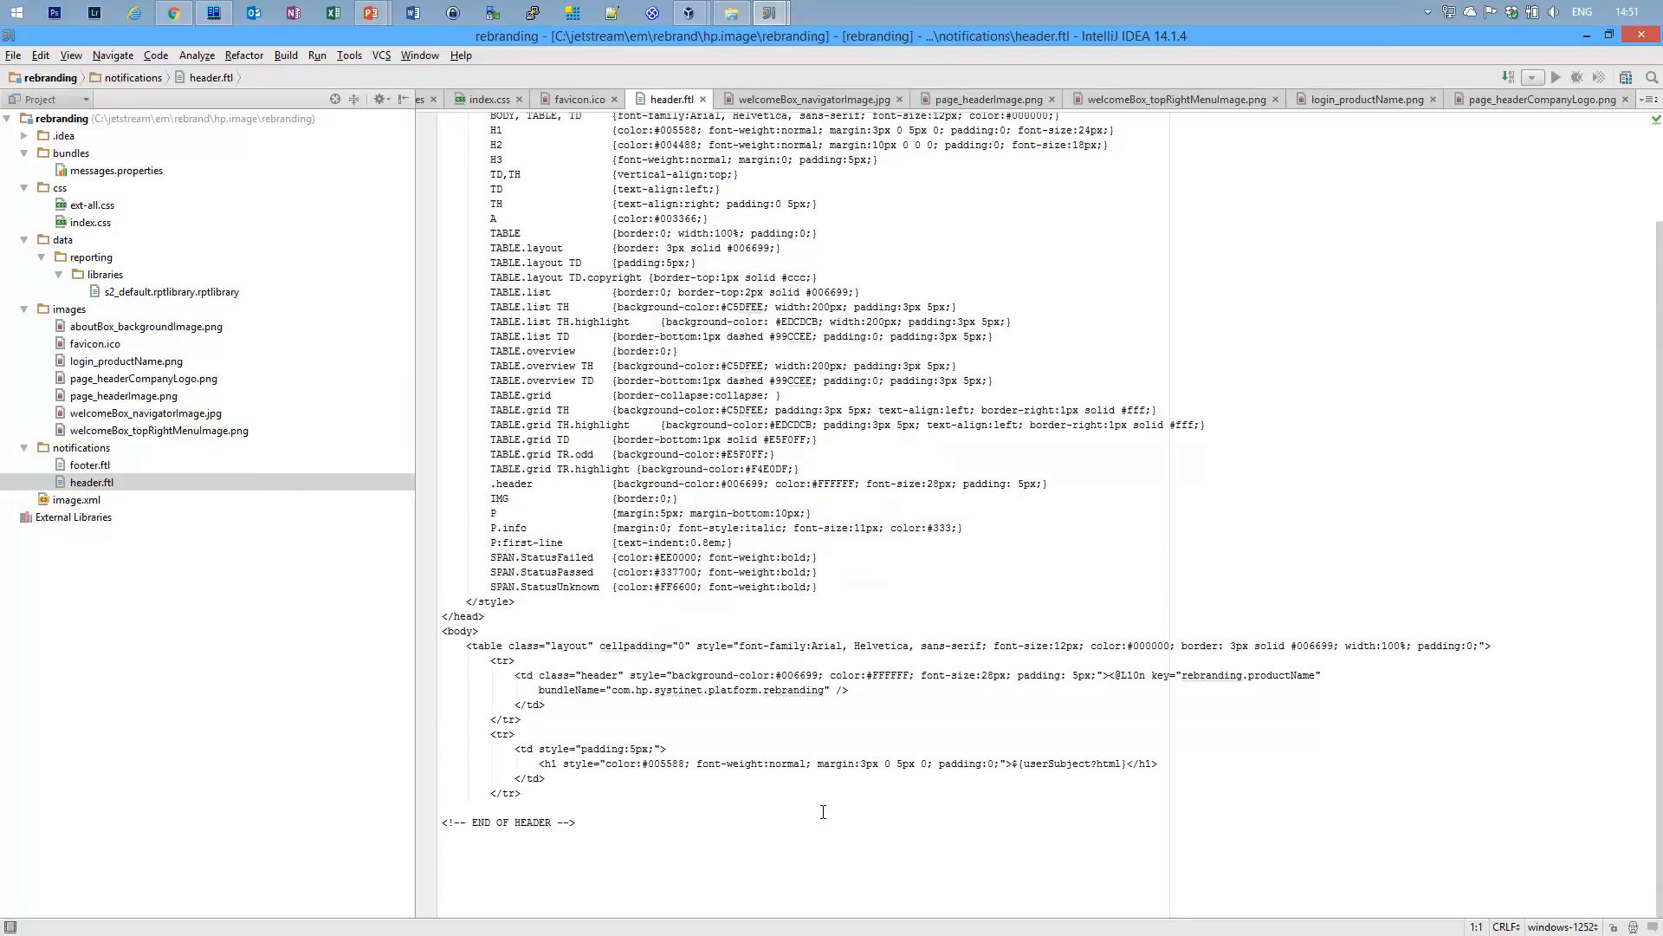
double_click(80, 467)
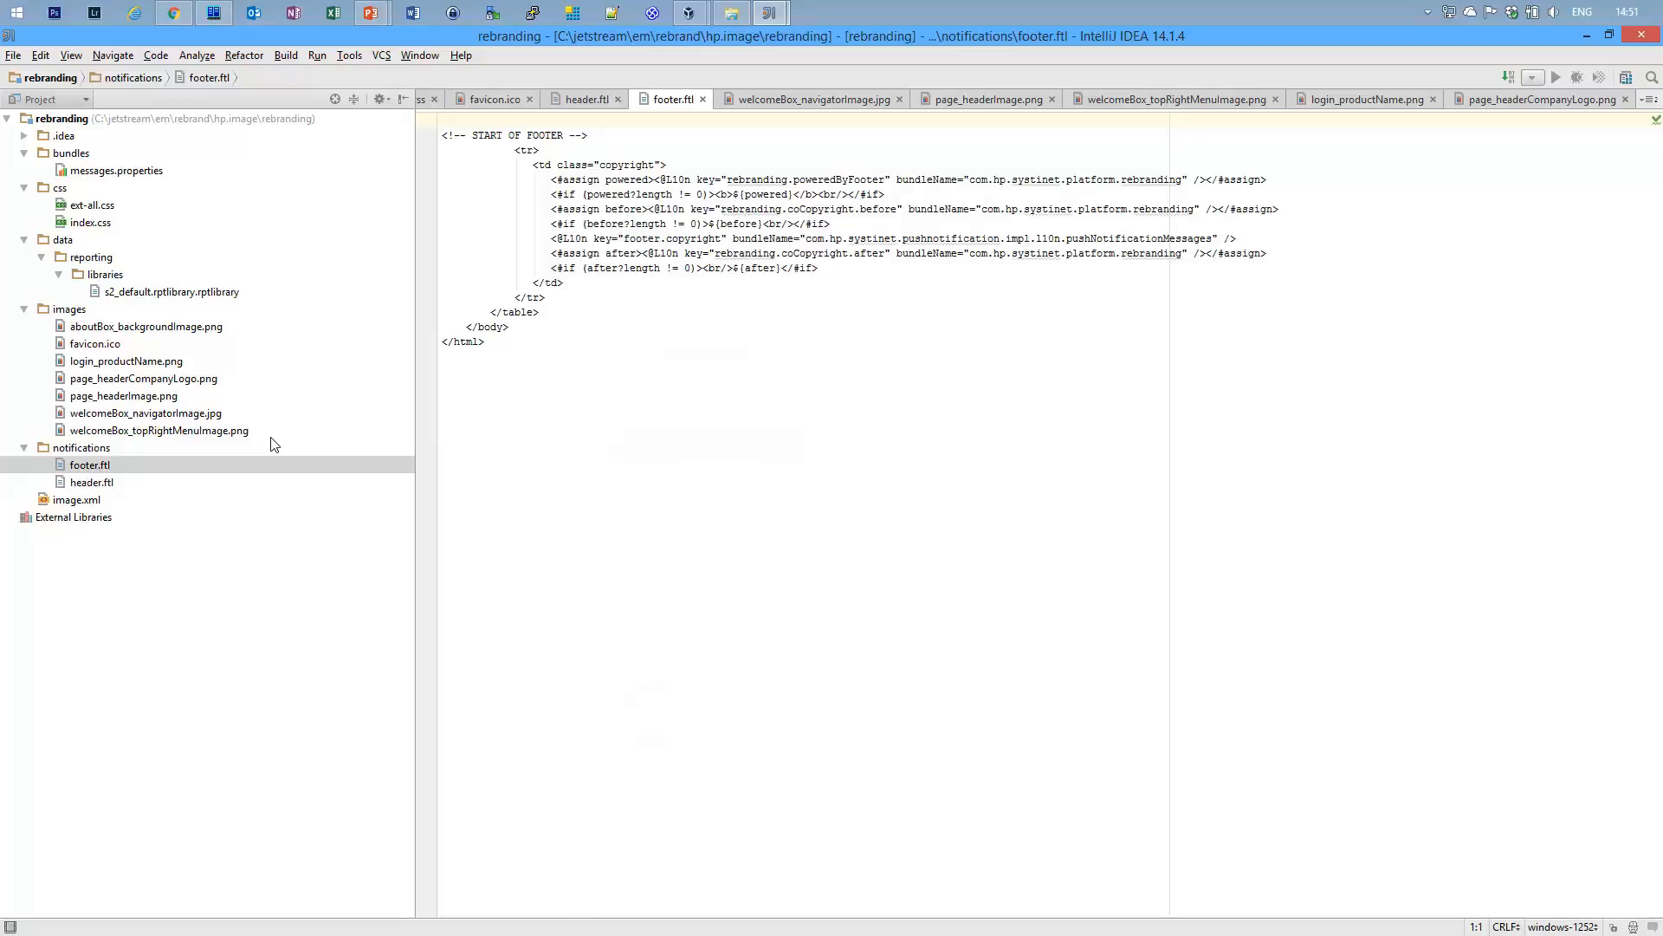
Cycle through the open windows with Alt+Tab, then dismiss the switcher.
key(alt+Tab)
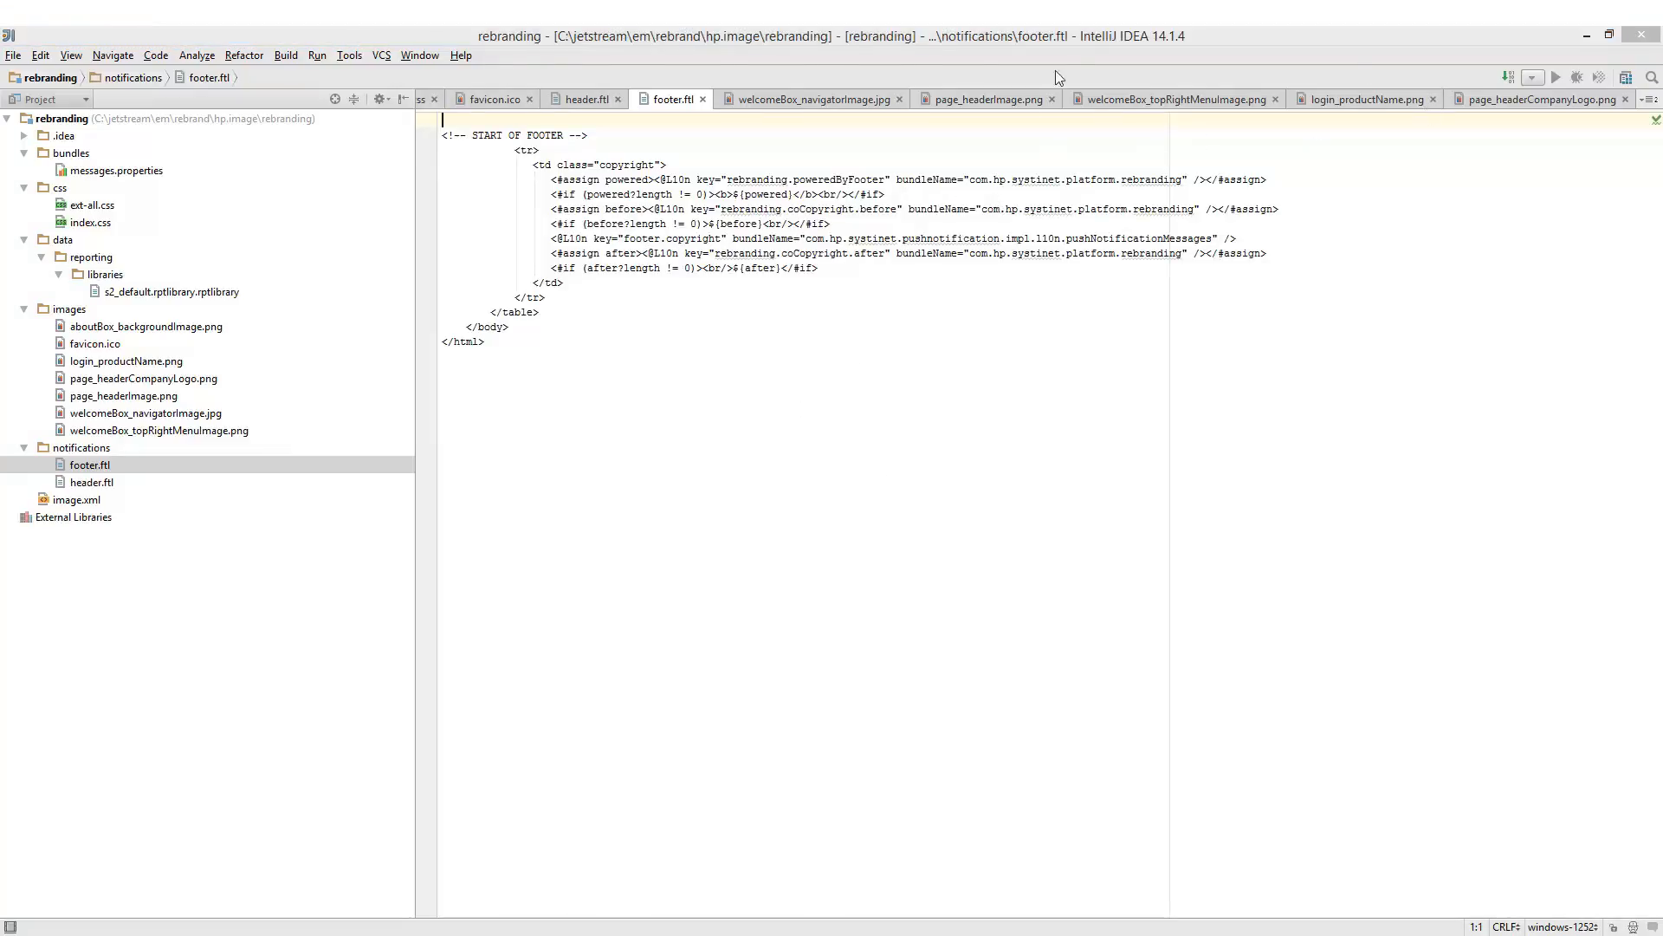
key(alt+Tab)
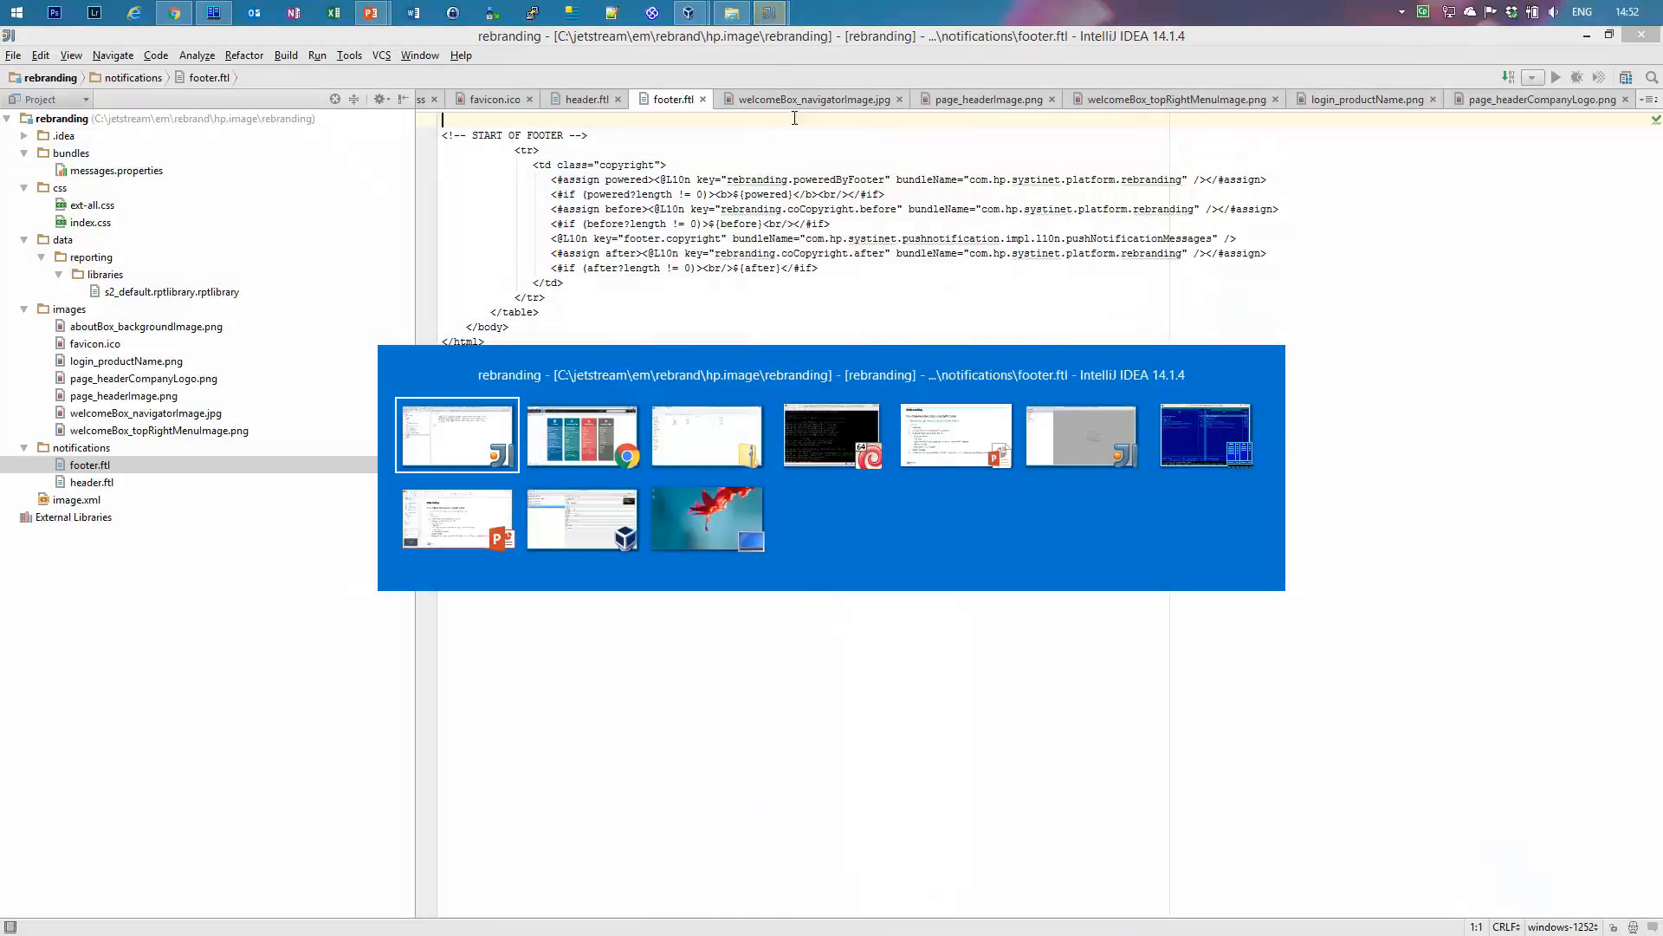
click(771, 10)
Switch to the hpe.rebranding project and open its messages.properties naming HPE Enterprise Maps.
mouse_move(775, 10)
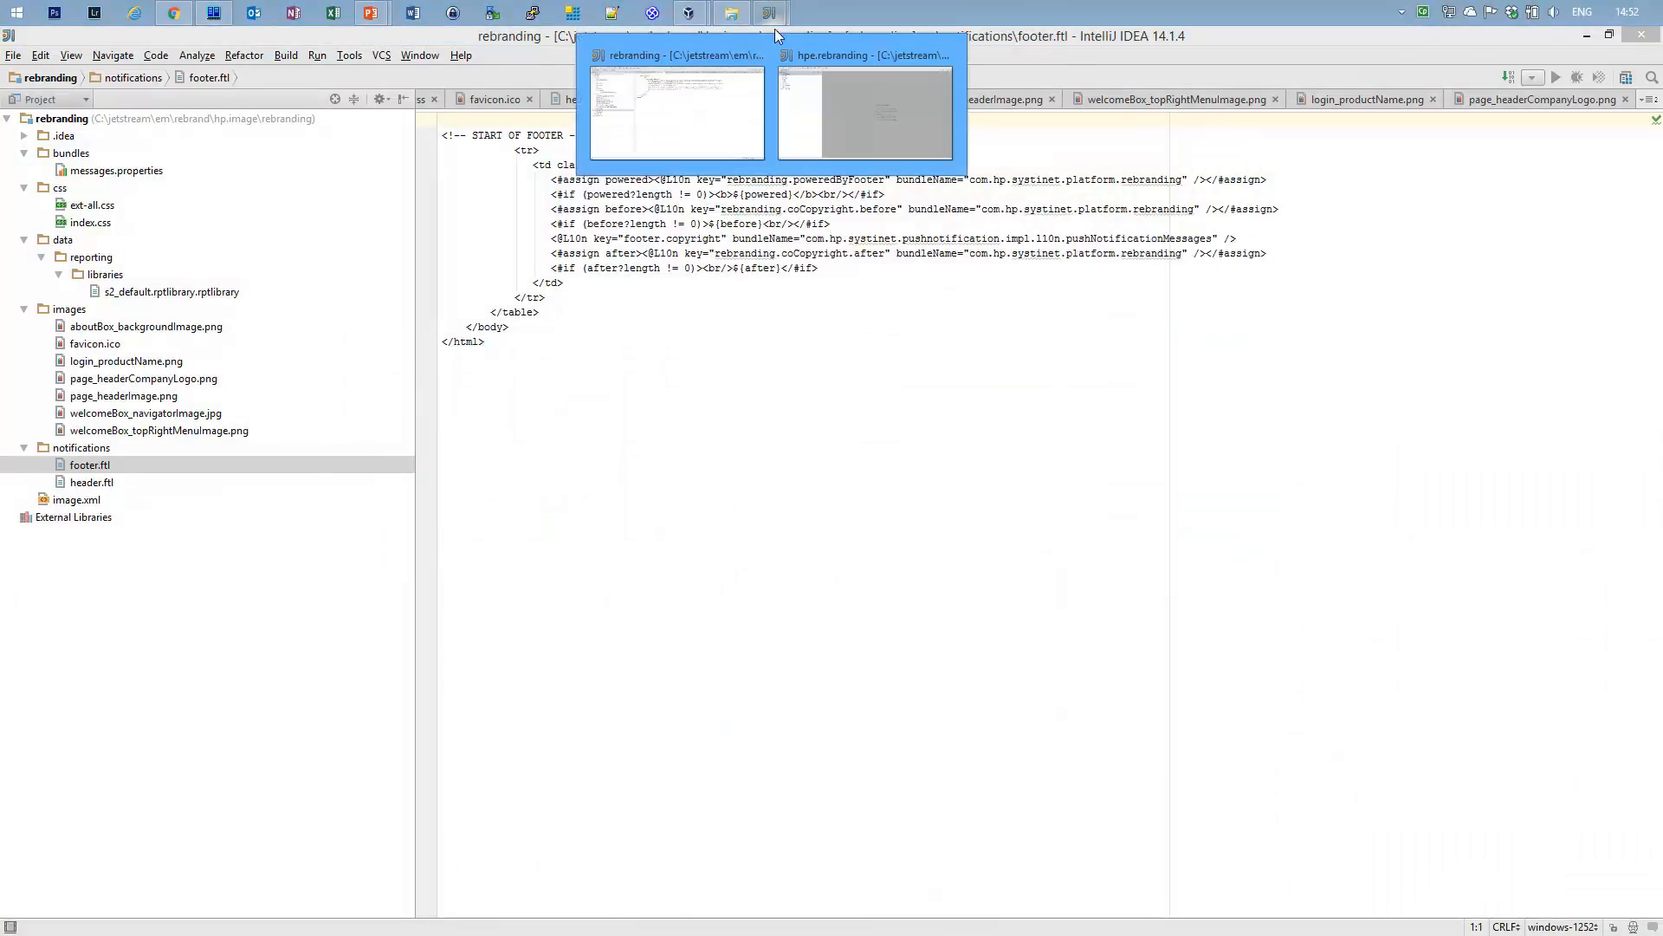
click(845, 94)
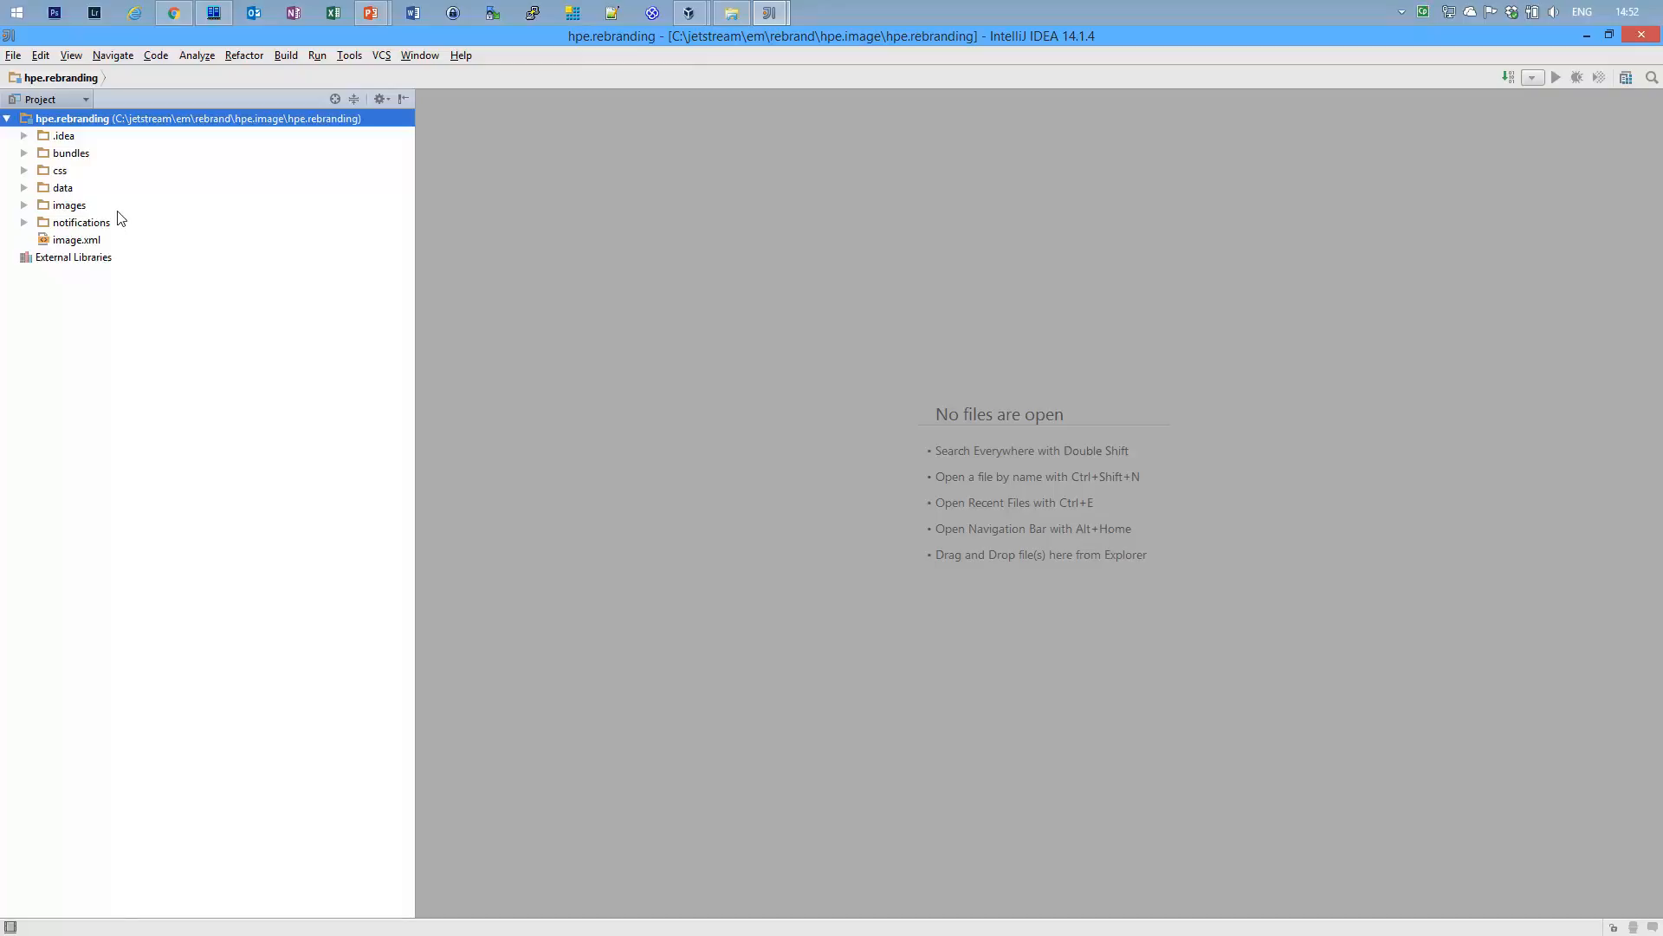
click(24, 154)
double_click(110, 172)
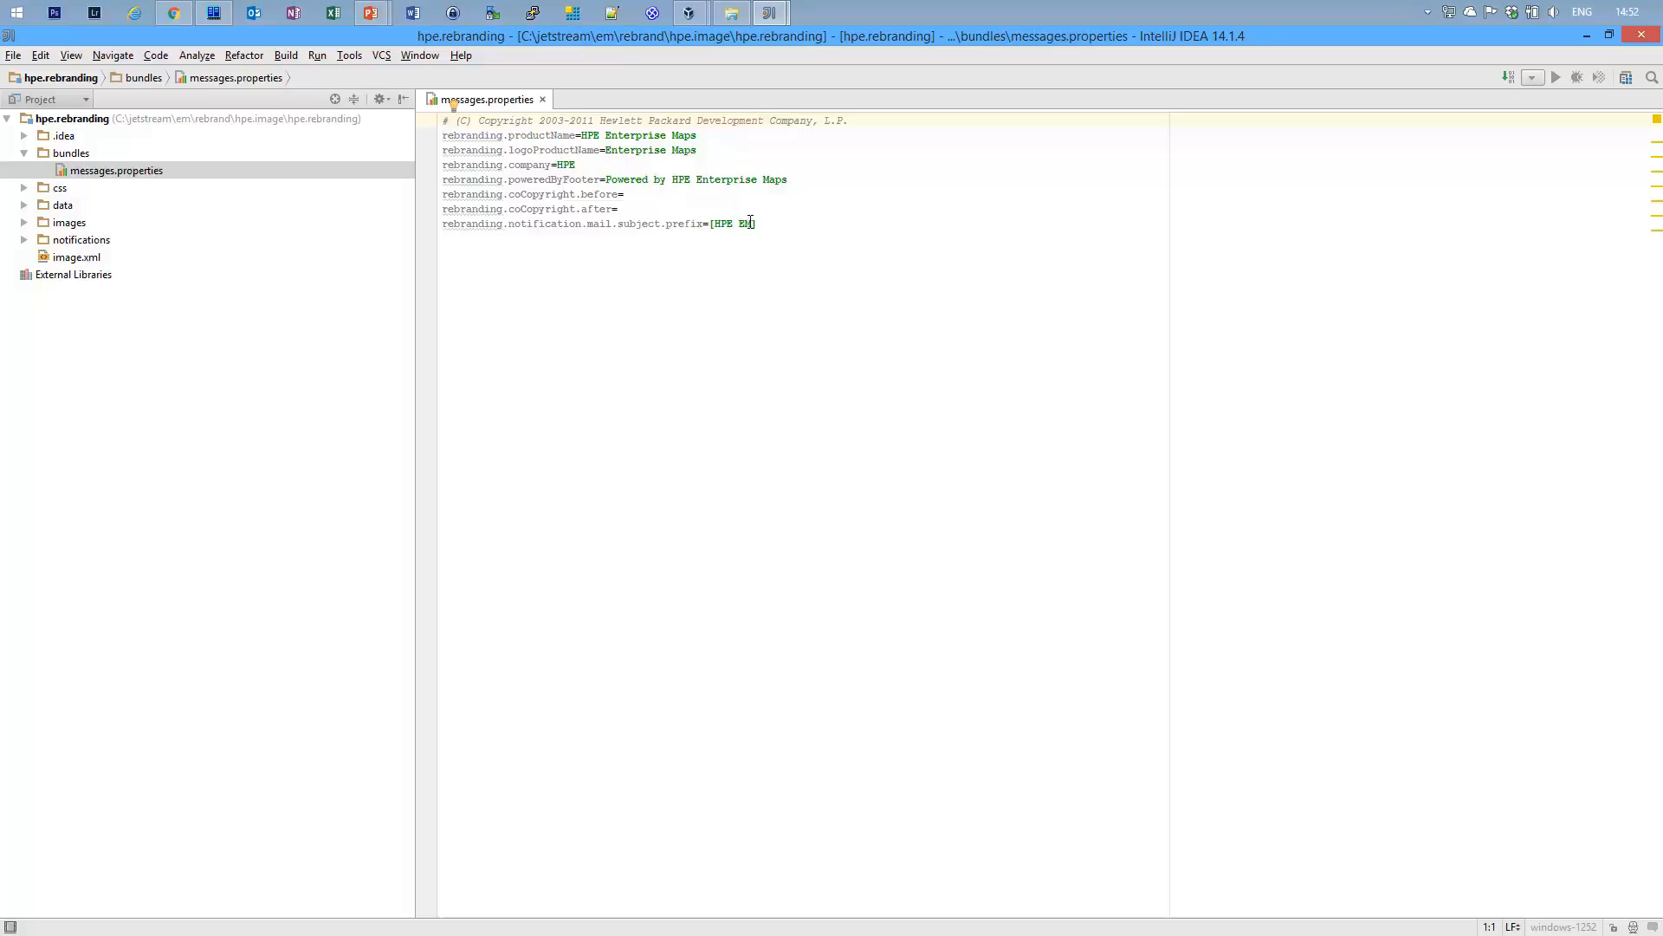
Preview the new 334x300 aboutBox_backgroundImage.png, a teal HPE graphic.
click(23, 224)
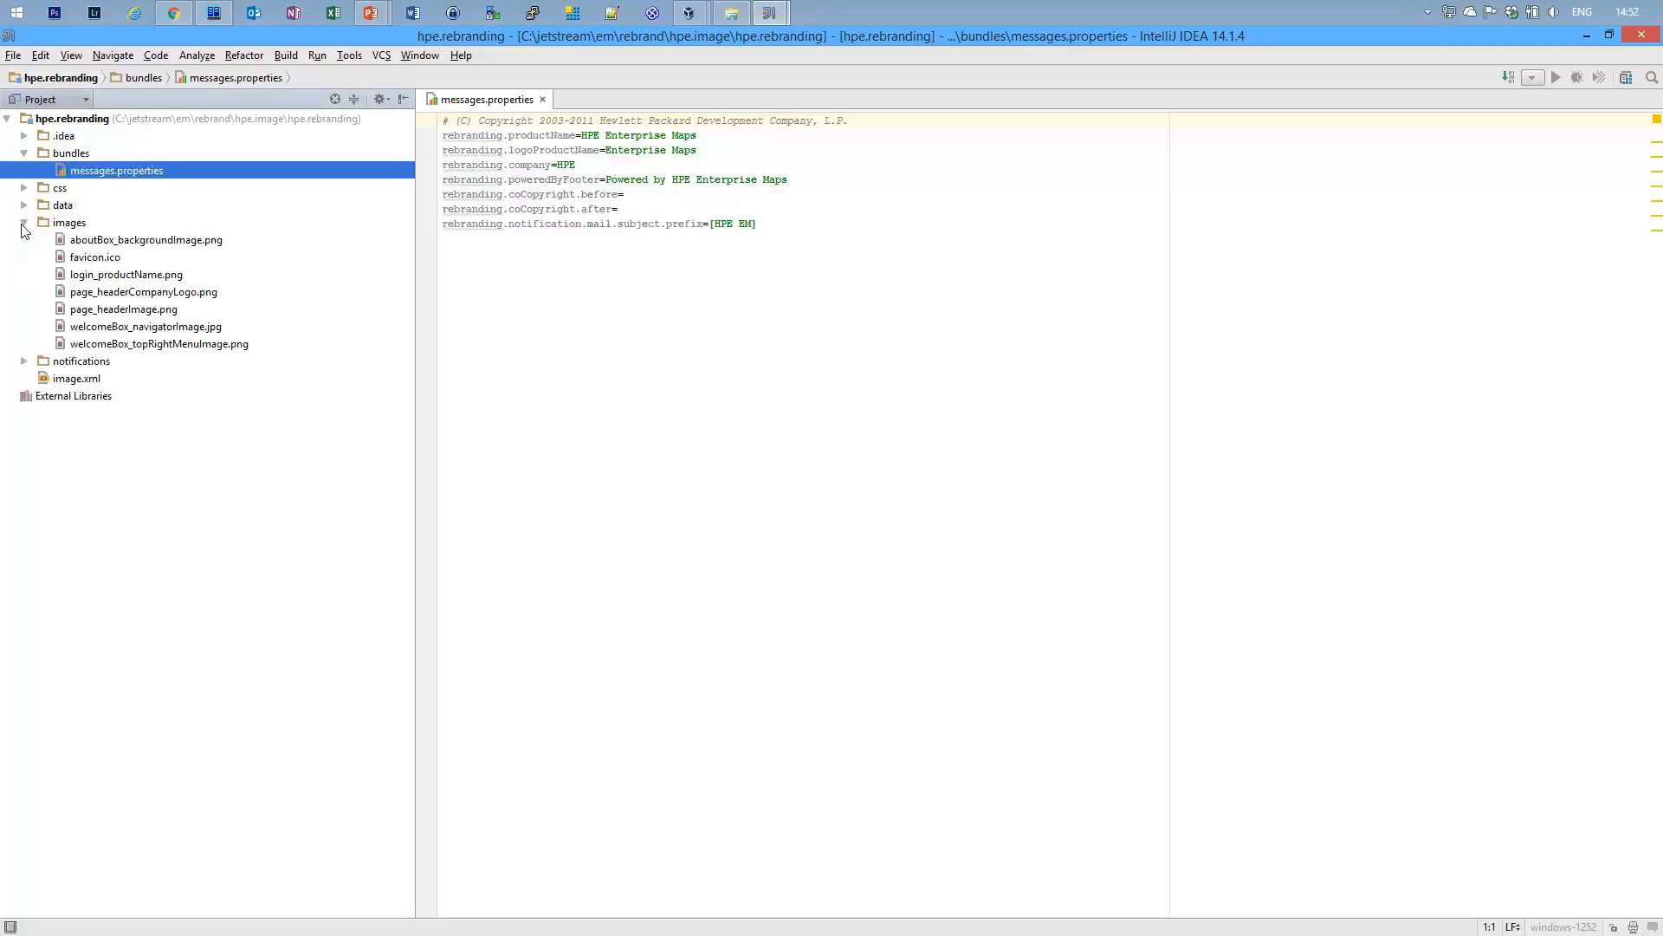
click(150, 244)
double_click(150, 243)
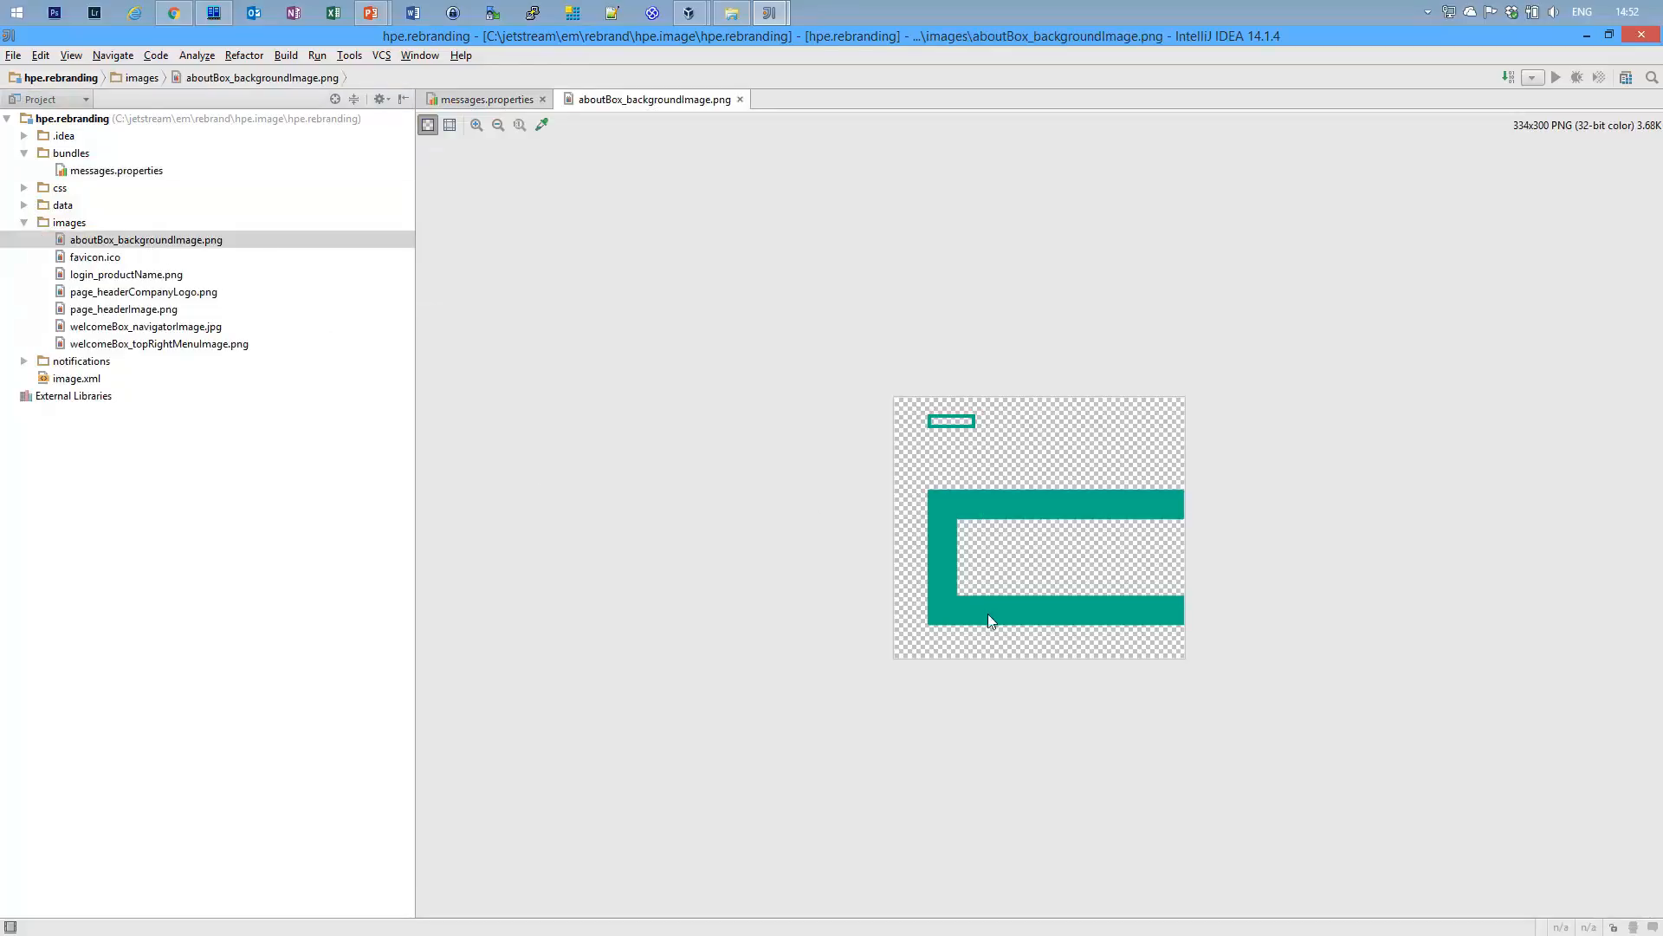
Open the new HPE favicon.ico and the 300x144 login_productName.png logo images.
double_click(110, 260)
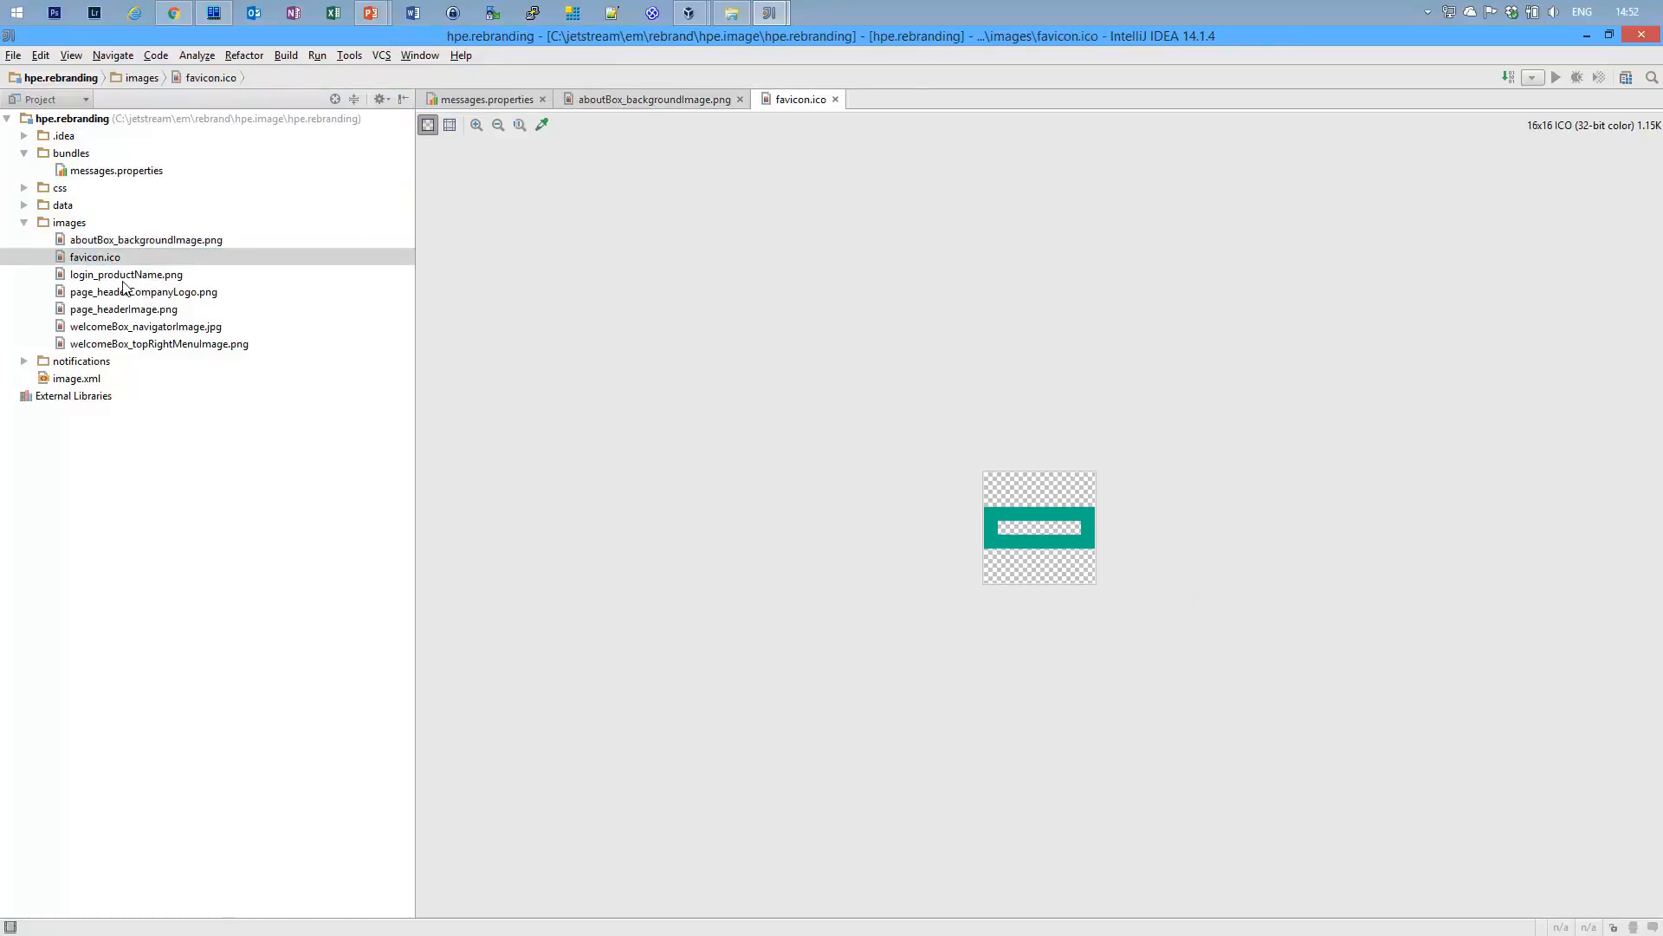
double_click(123, 277)
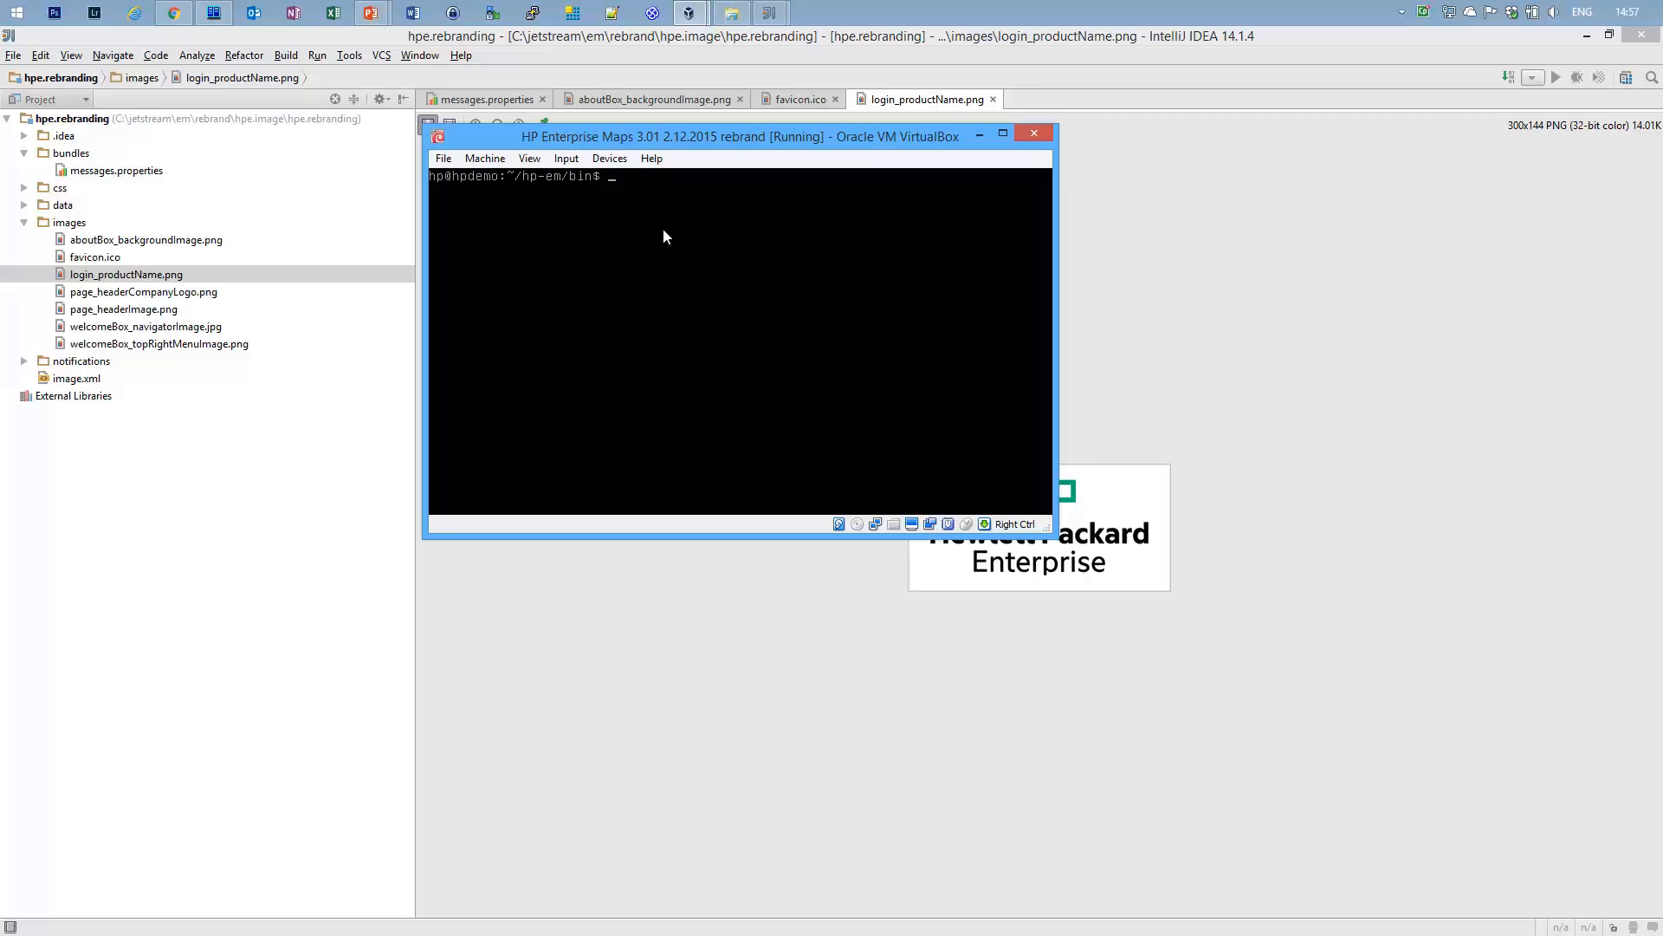
List the bin and hpe.image folder contents, then stop the Enterprise Maps server.
text(ls)
key(Return)
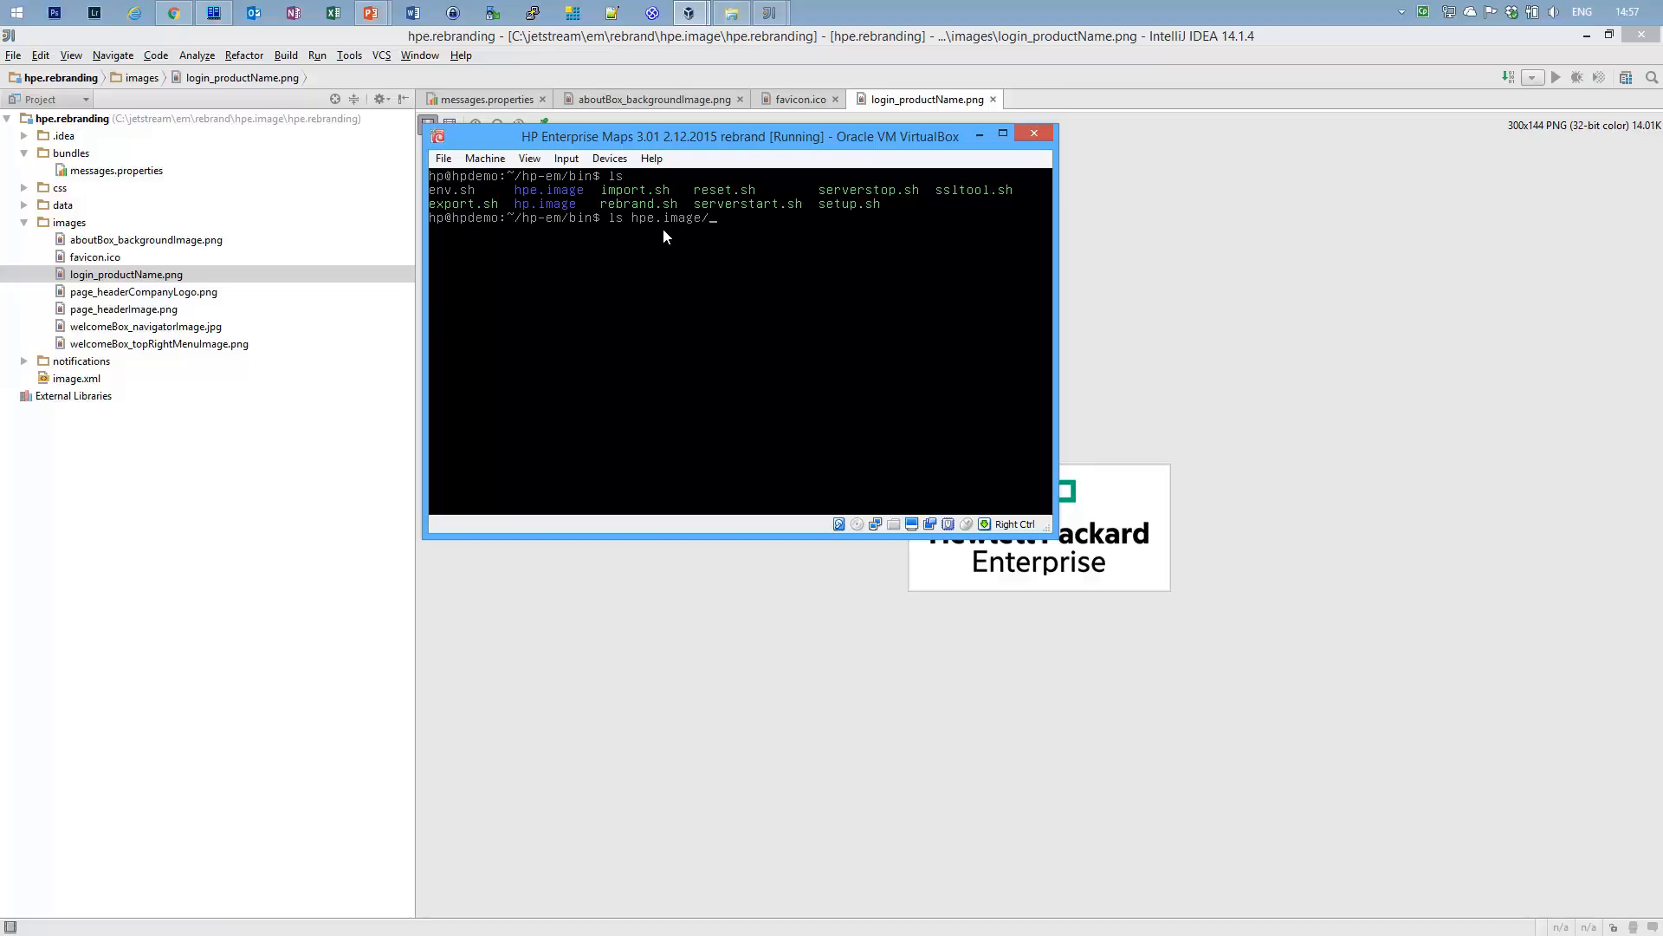
text(ls hpe.image/)
key(Return)
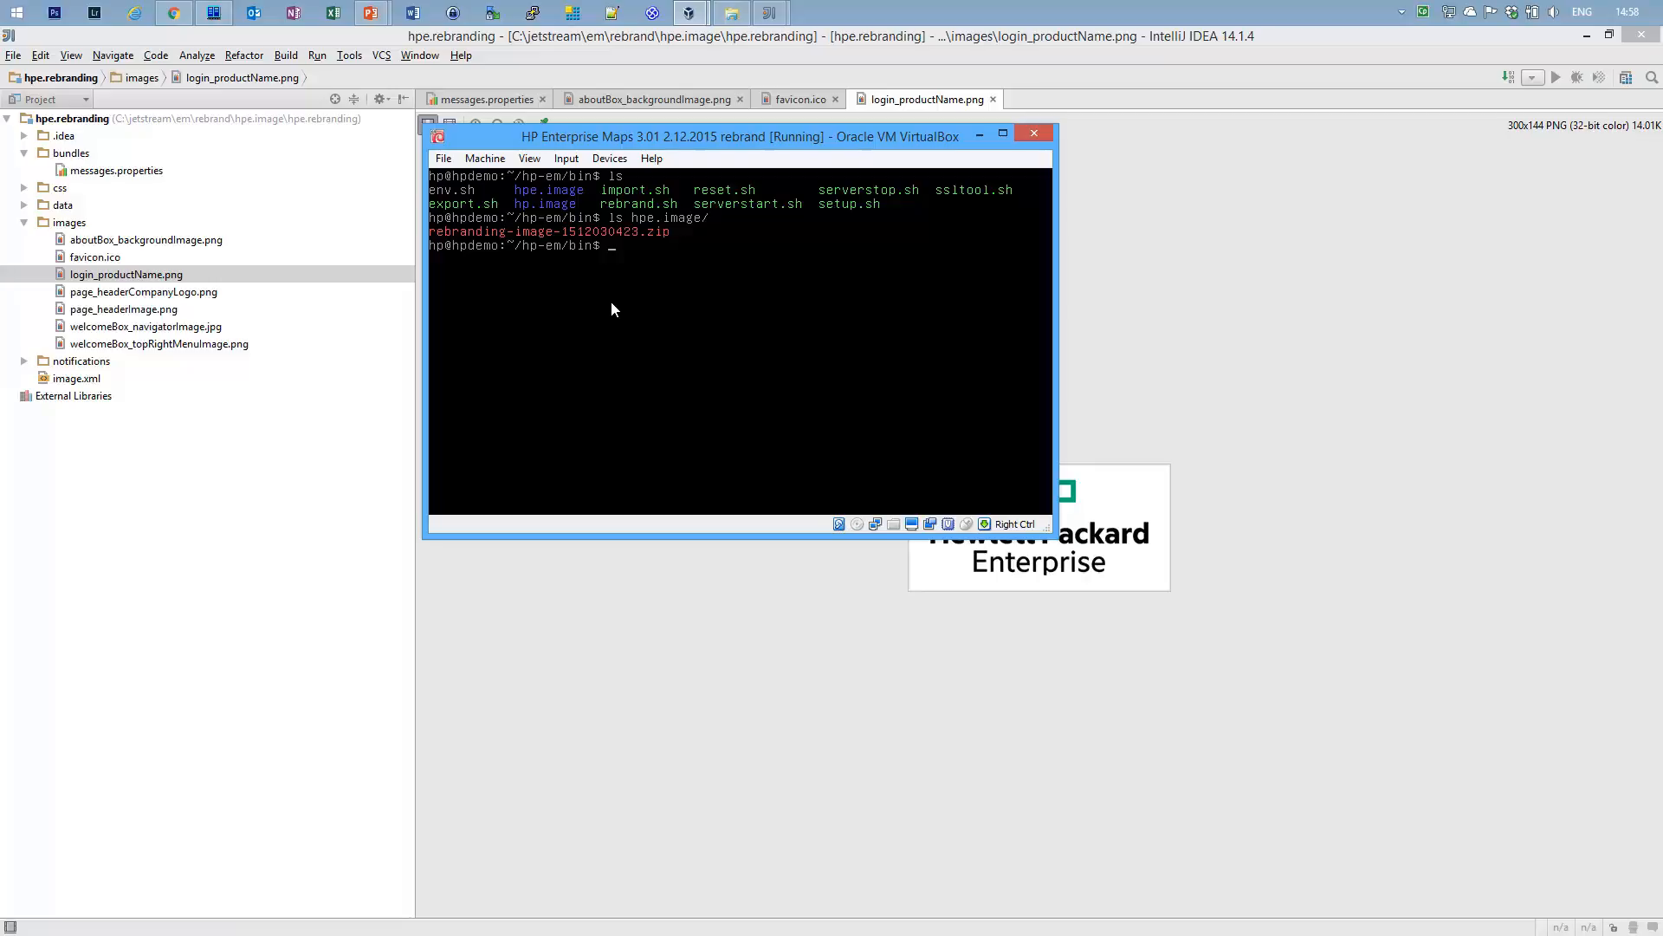
text(stop)
key(Return)
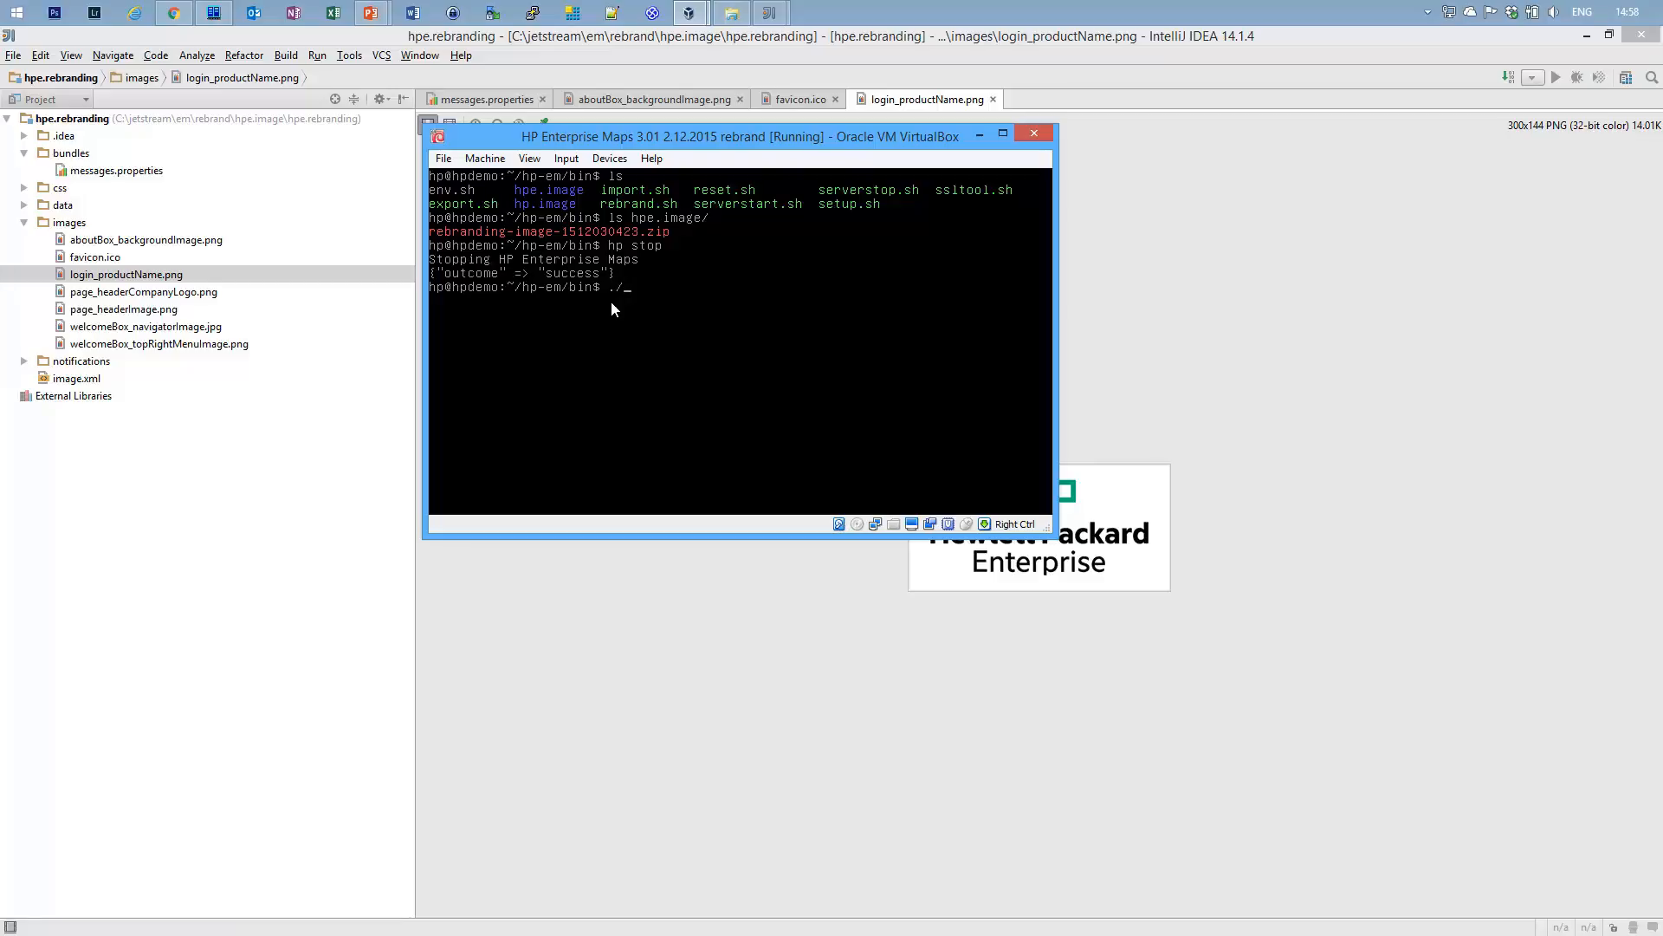
View rebrand.sh help, then run ./rebrand.sh --apply --image hpe.image/rebranding-image-1512030423.zip.
text(rebrand.sh --help)
key(Return)
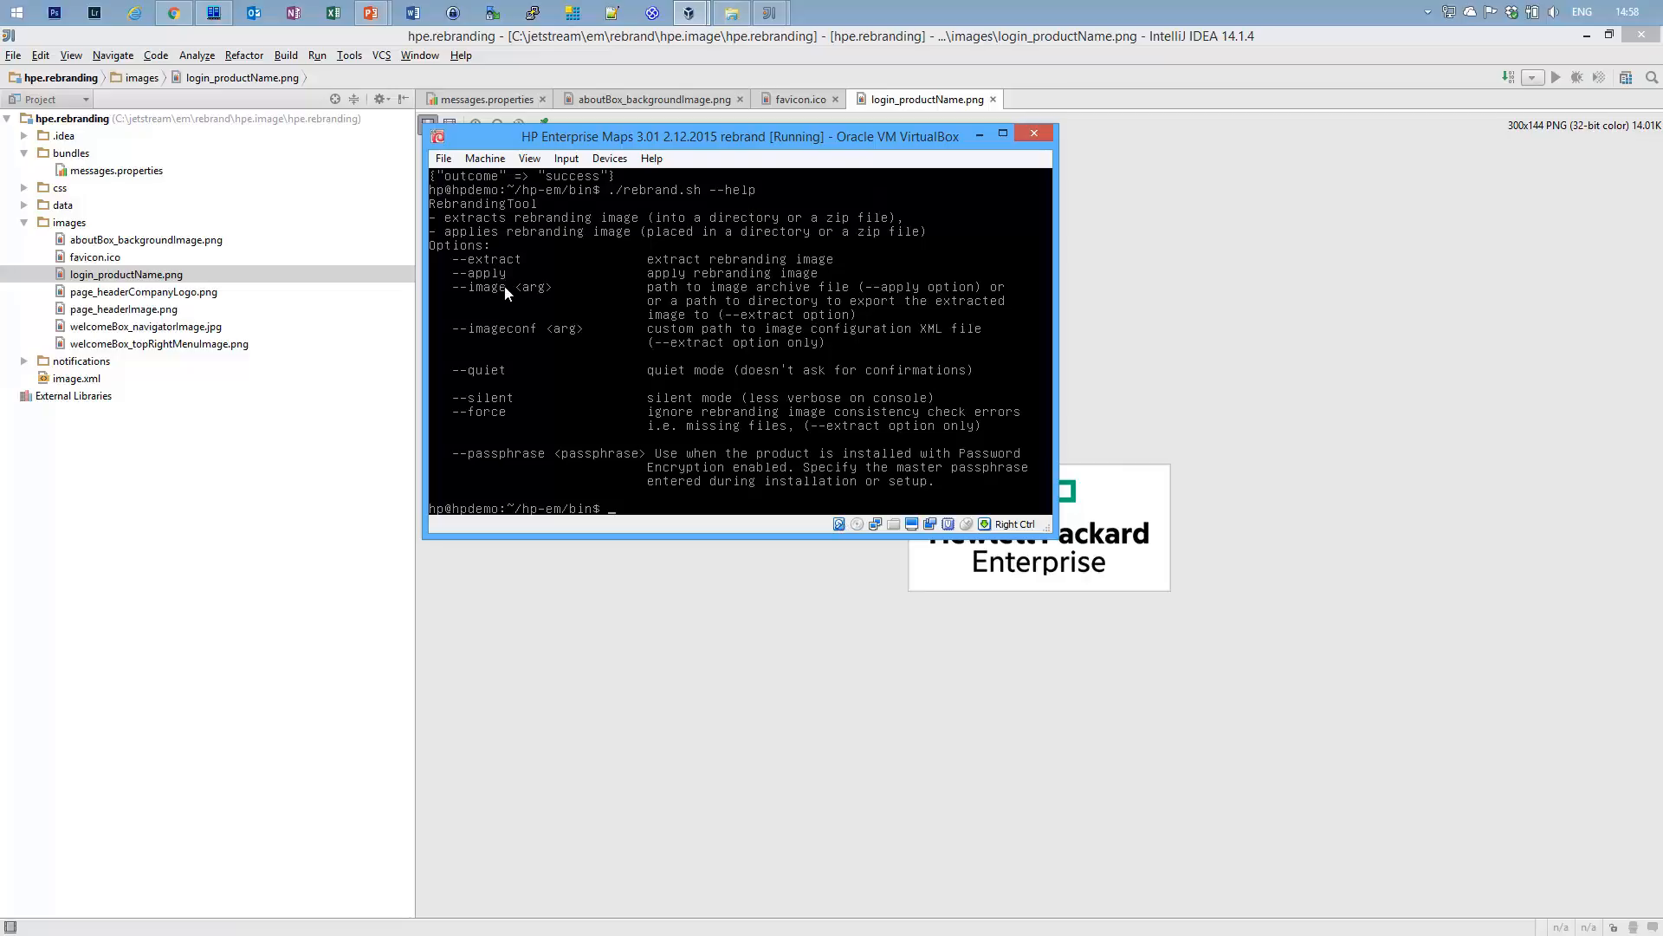
text(./rebrand.sh --apply --image hpe)
key(Tab)
text(reb)
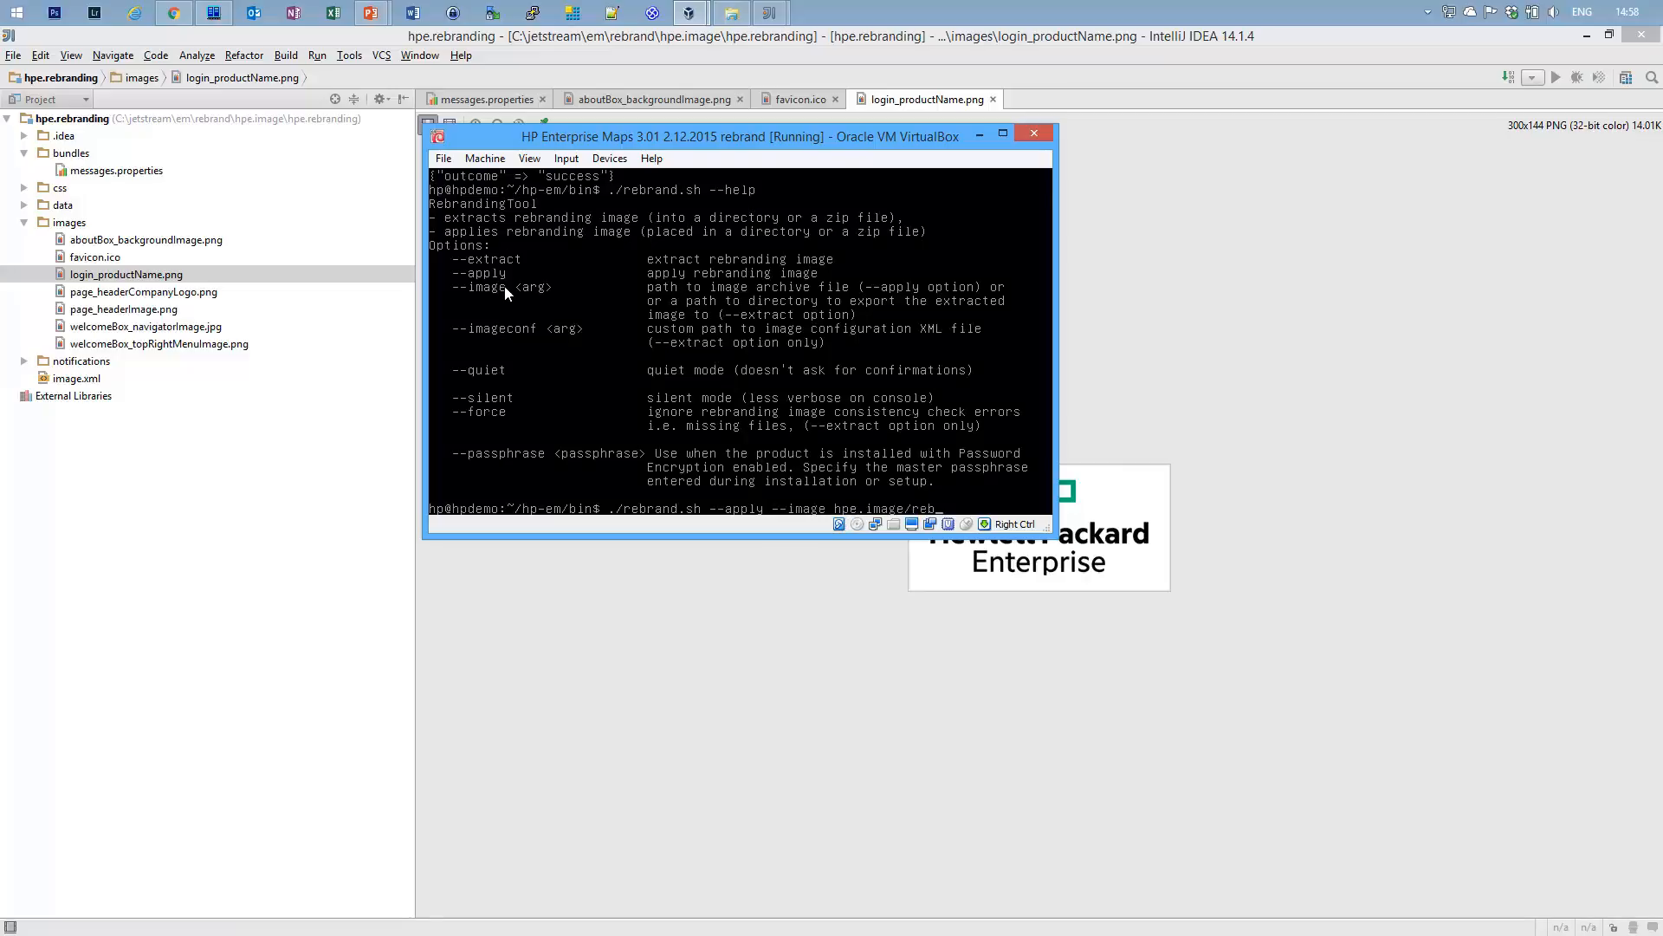
key(Tab)
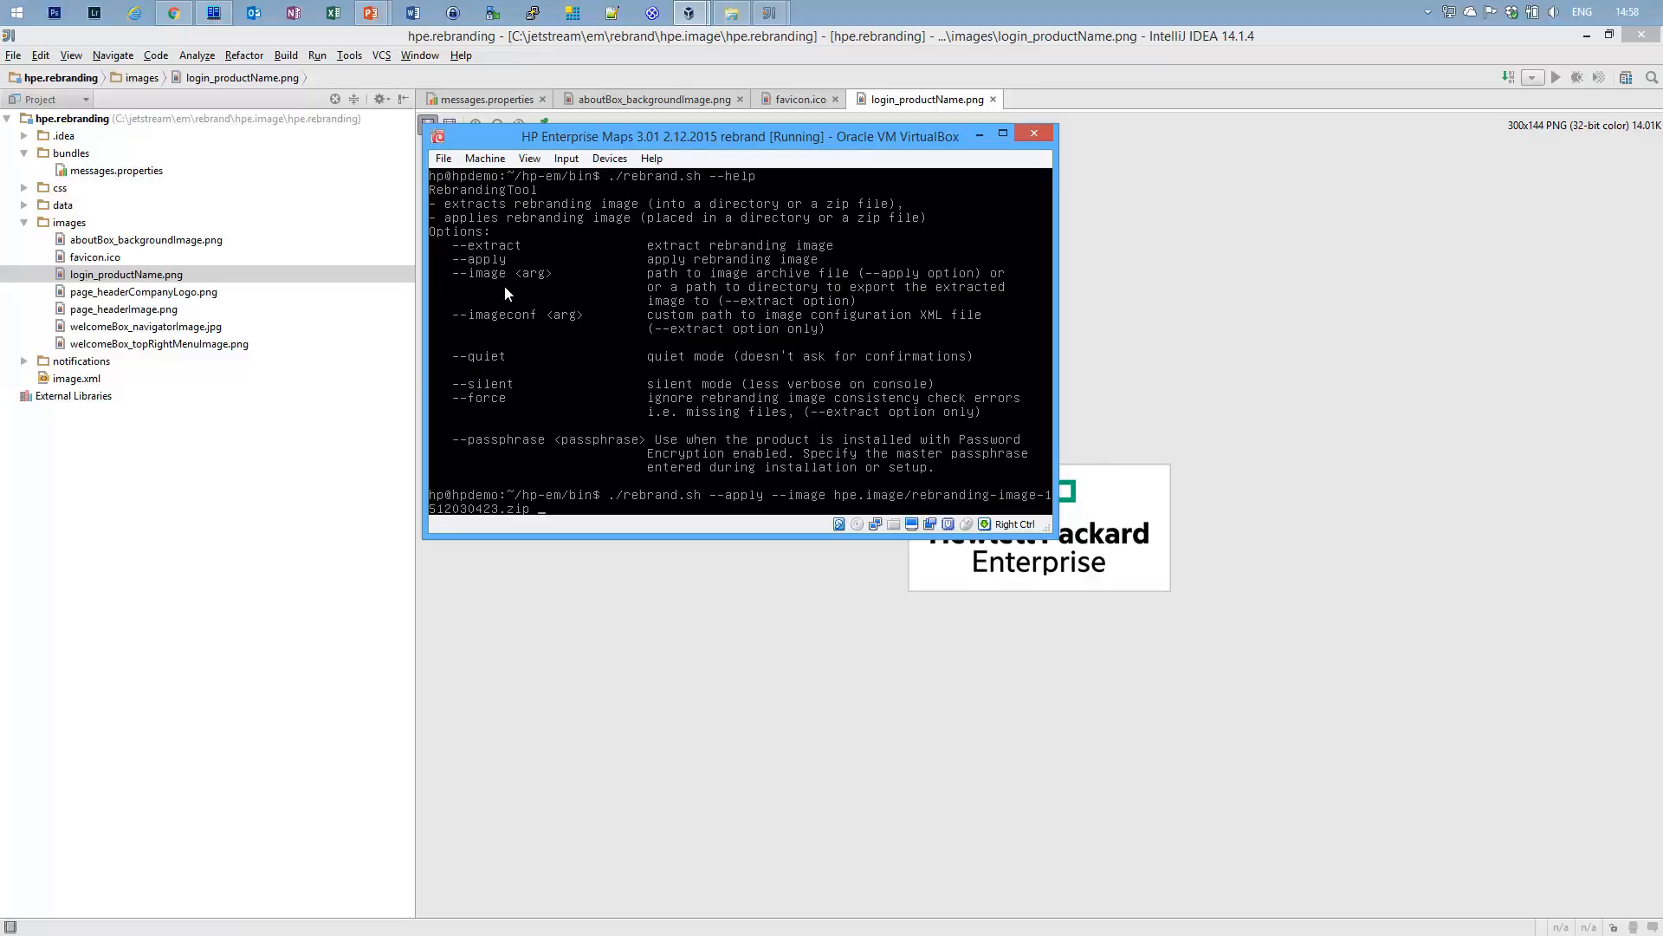
key(Return)
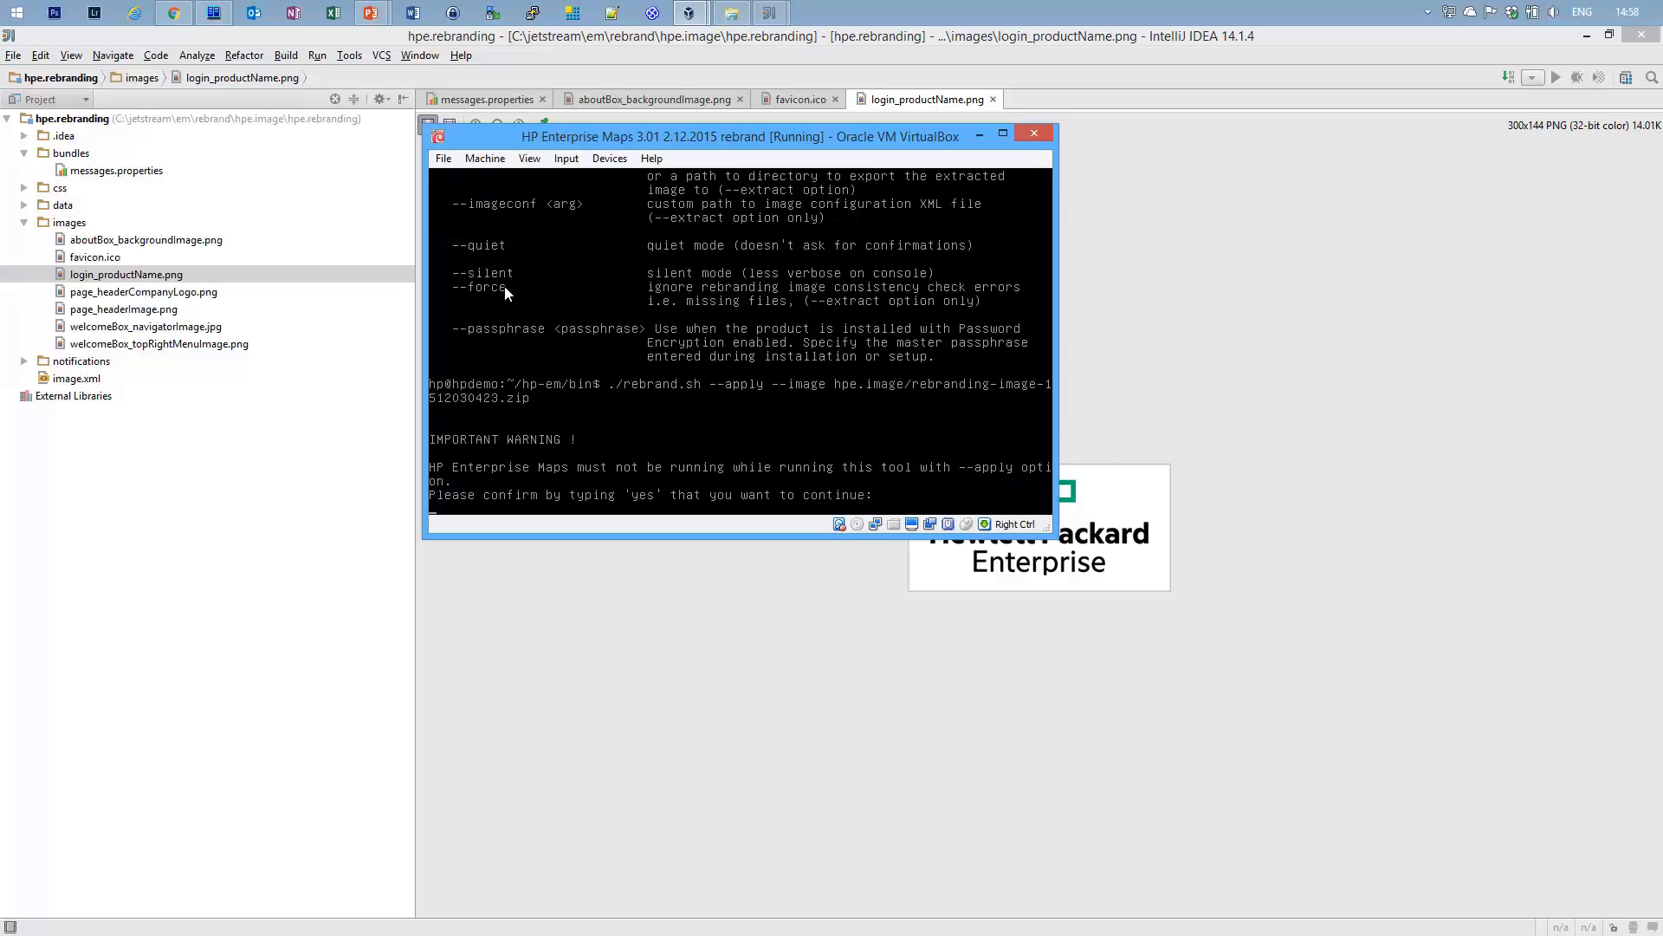
Answer yes to apply the rebranding image, then enter ./setup.sh -c -p "Enterprise Application Deployment".
text(yes)
key(Return)
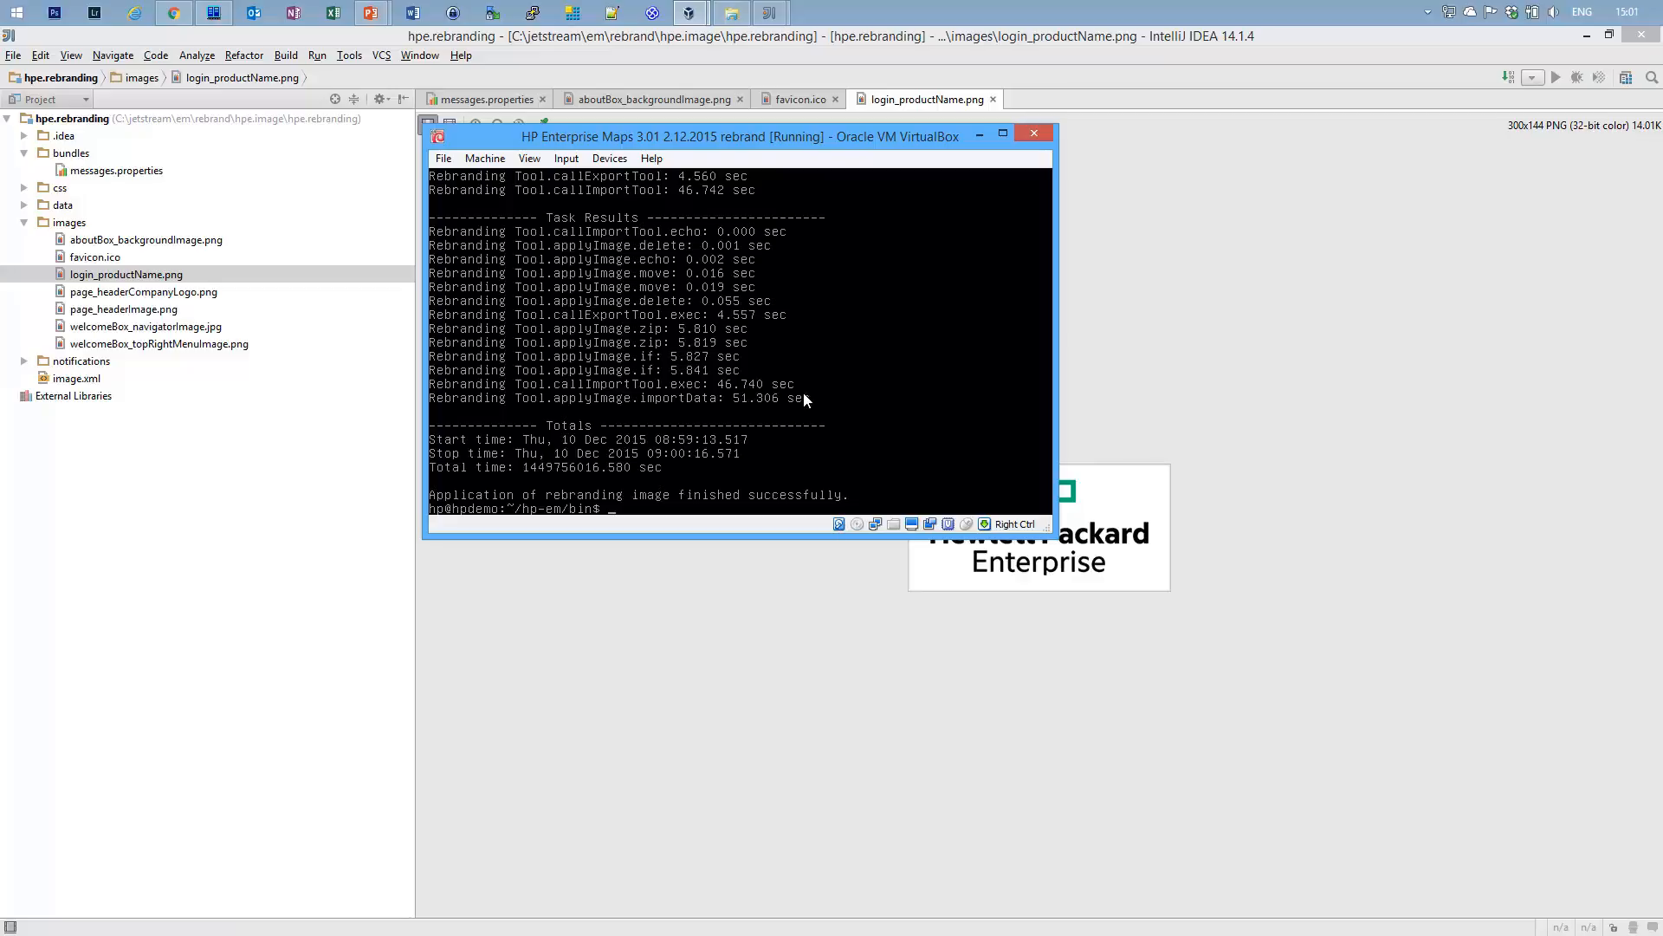
text(./setup.sh -c -p "Enterprise Application Deployment")
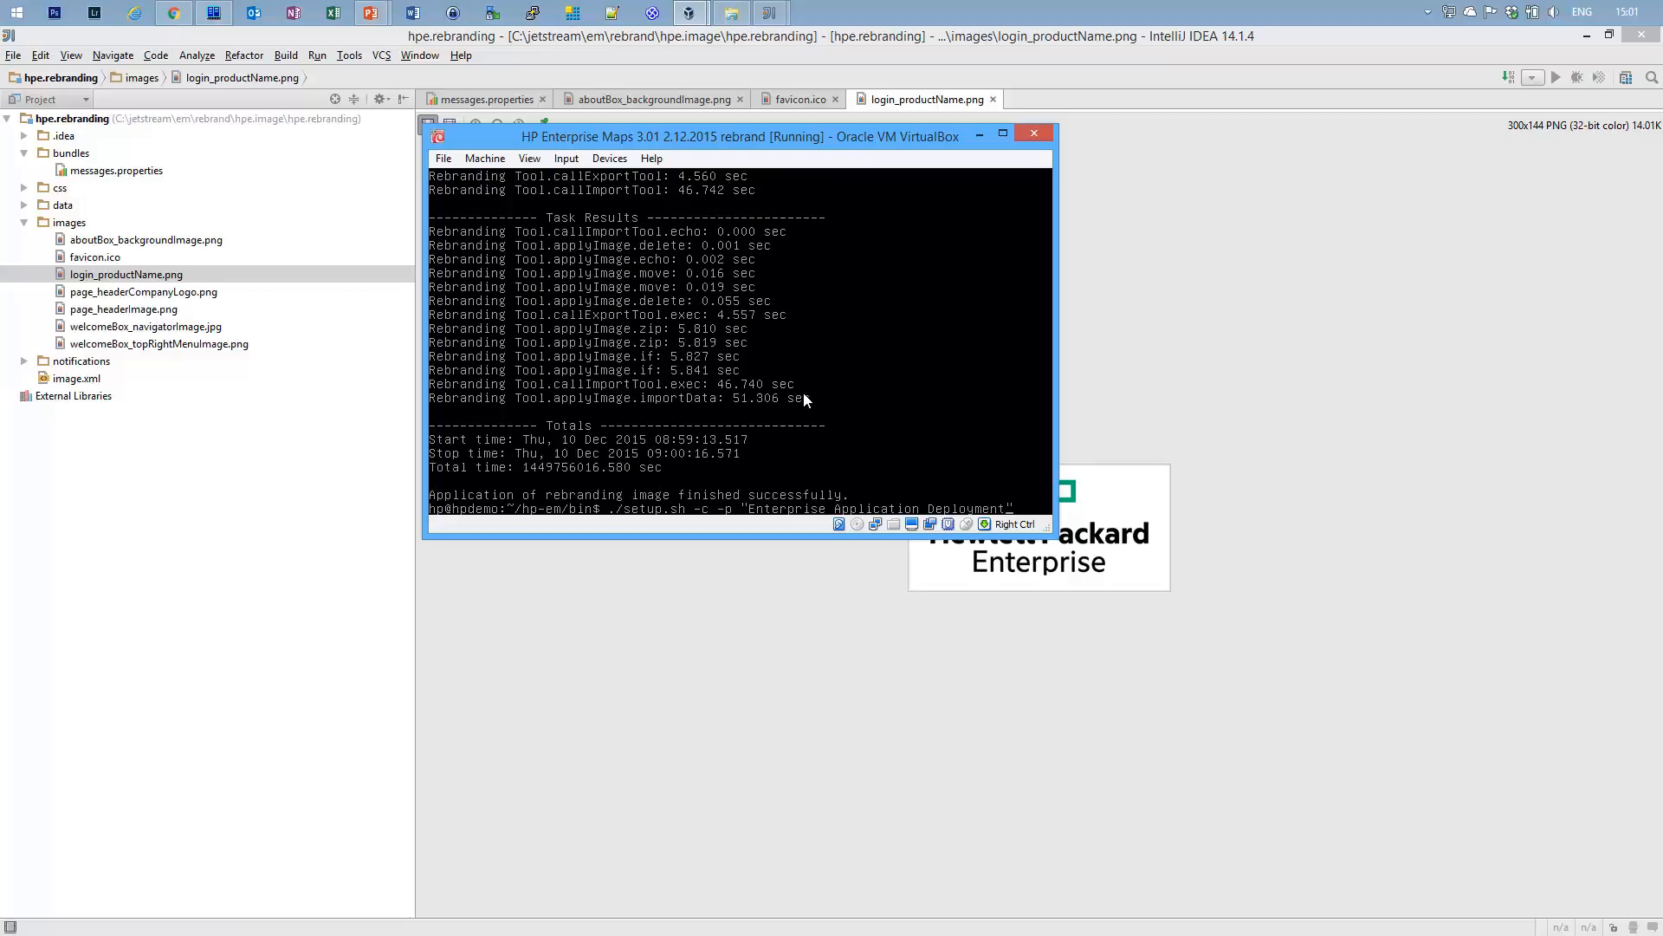
Run the Enterprise Application Deployment setup, then restart the server with hp start.
key(Return)
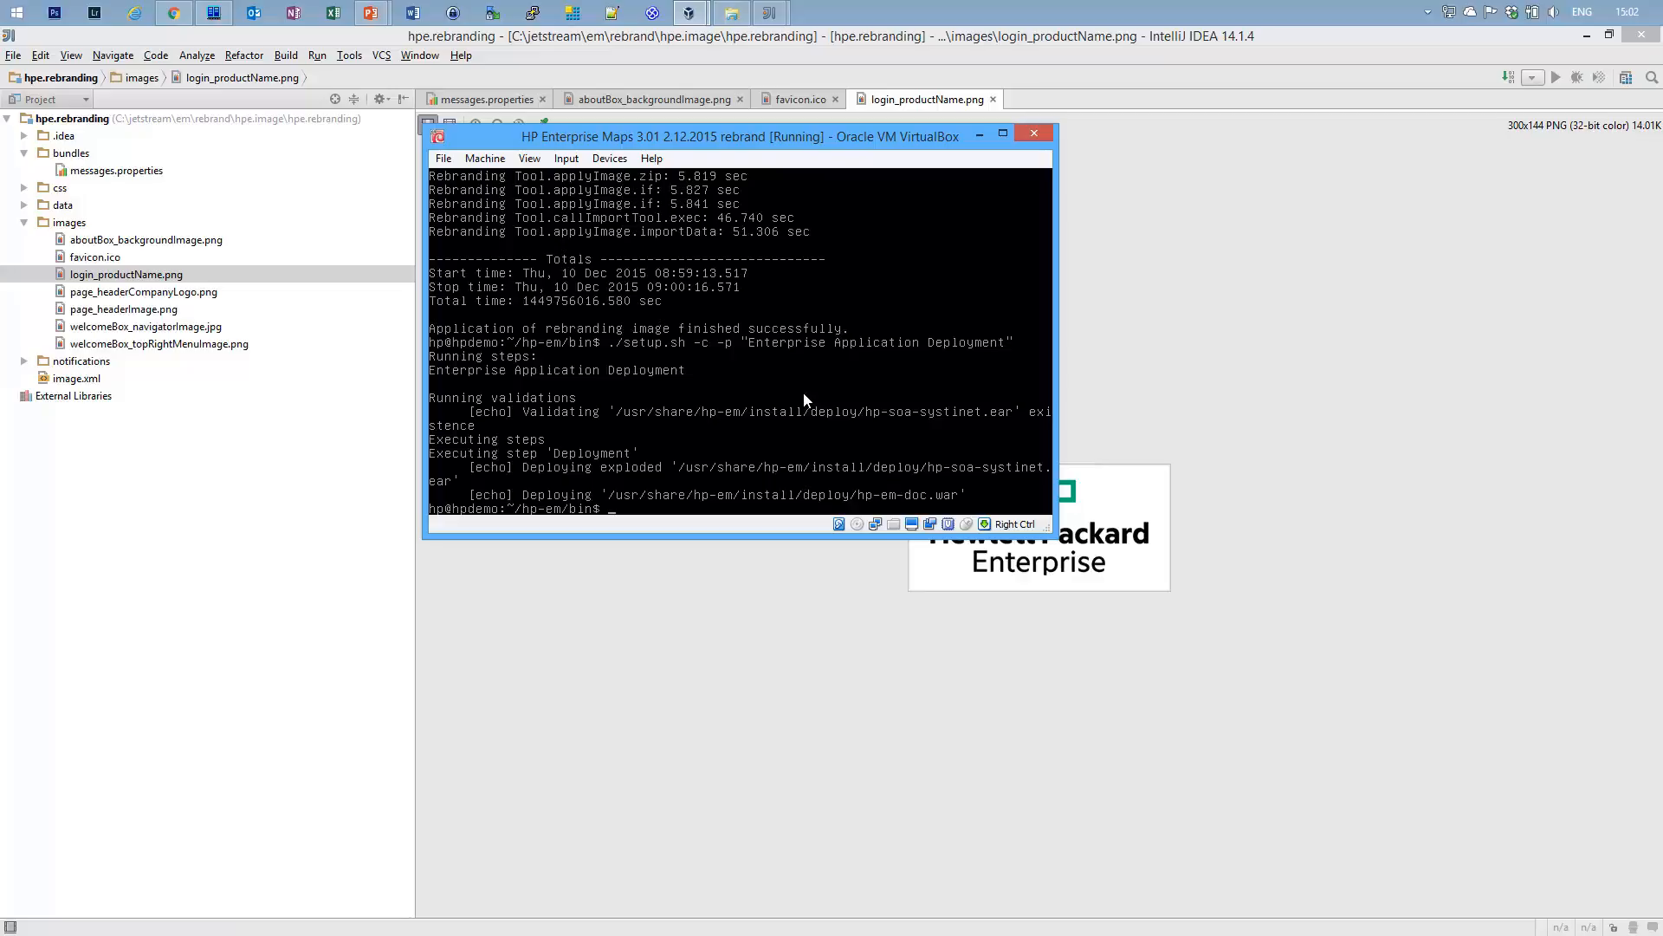
text(hp start)
key(Return)
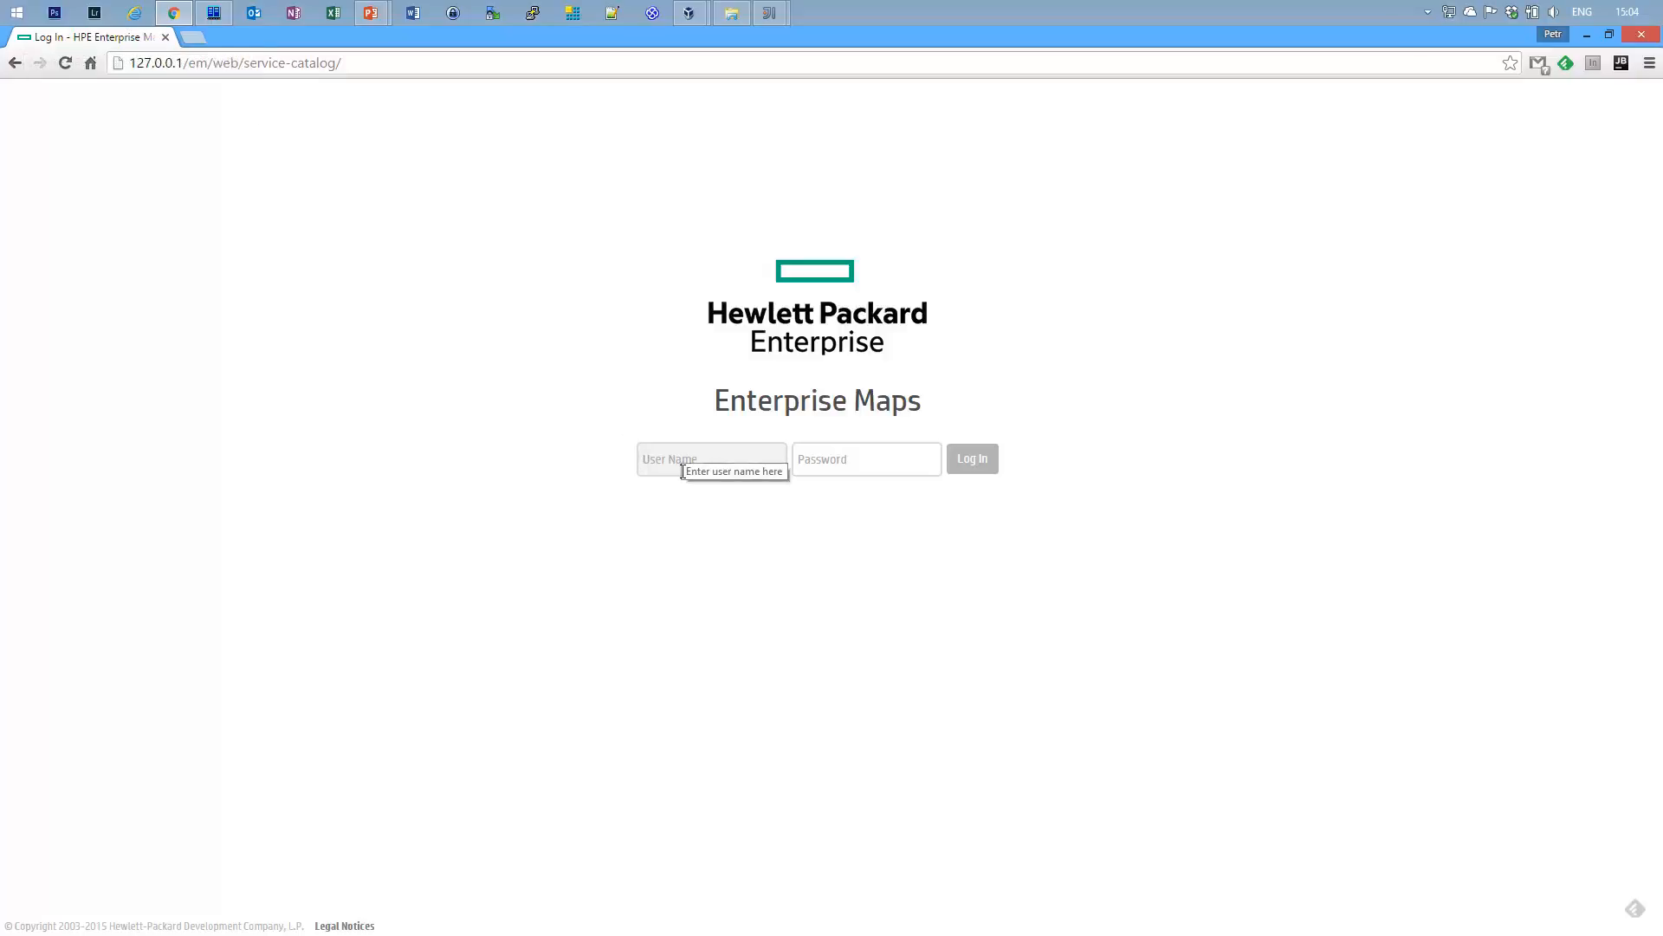
Log in with the admin account and its password, then open the About Enterprise Maps dialog.
text(admin)
key(Tab)
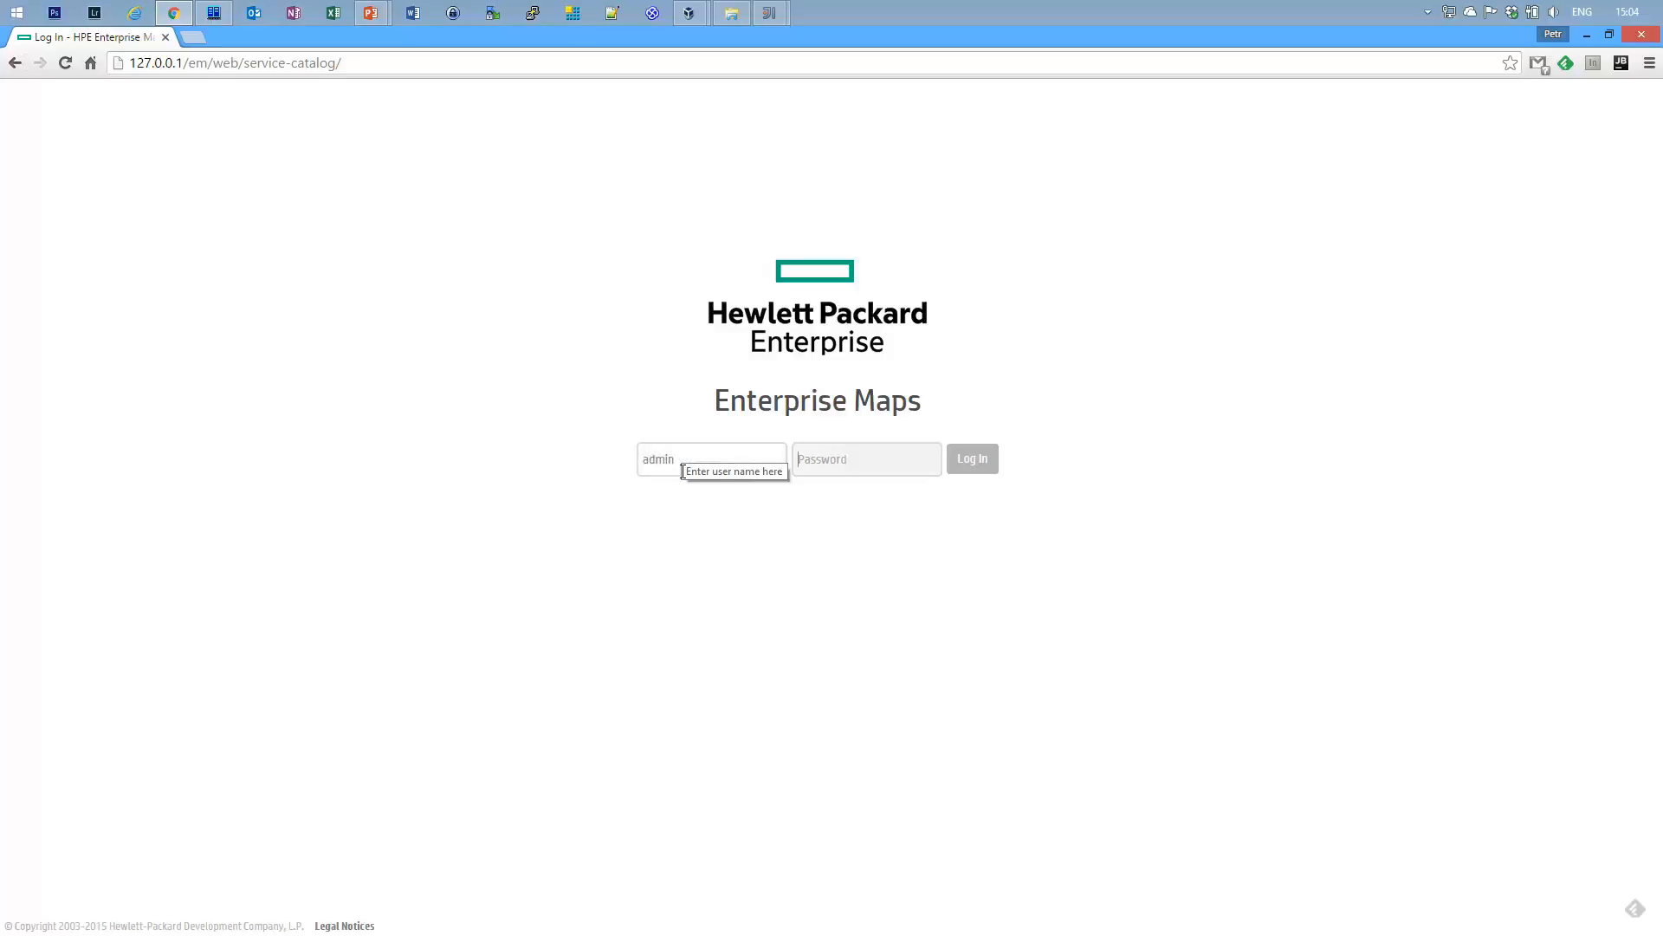
text(changeit)
key(Return)
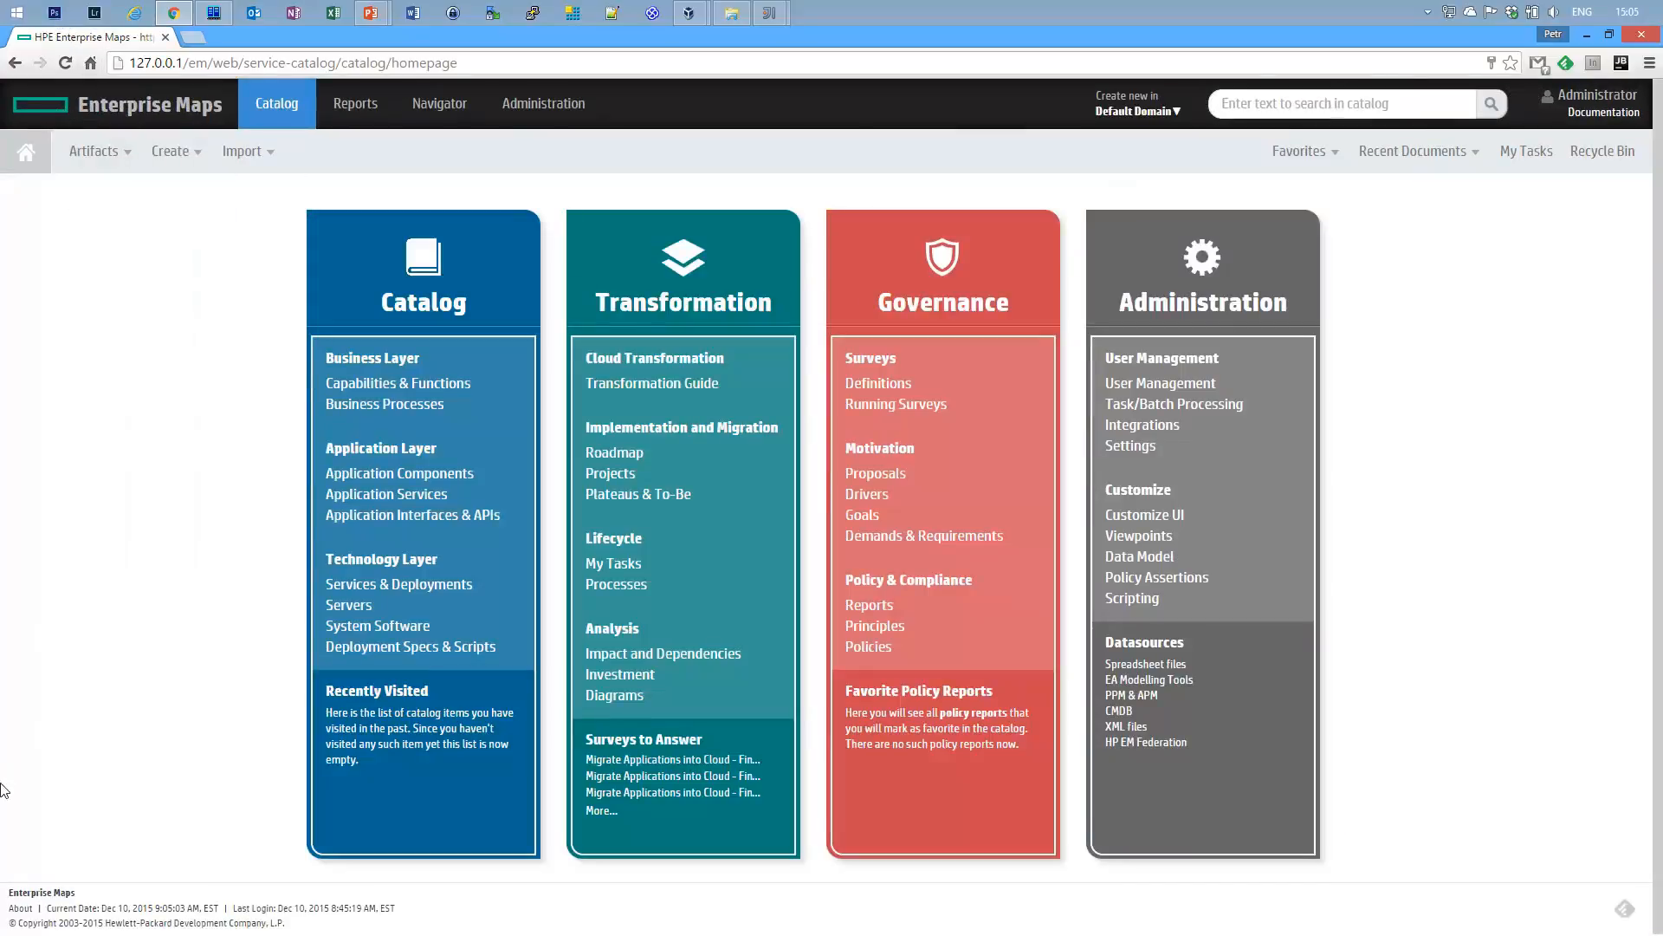
click(20, 910)
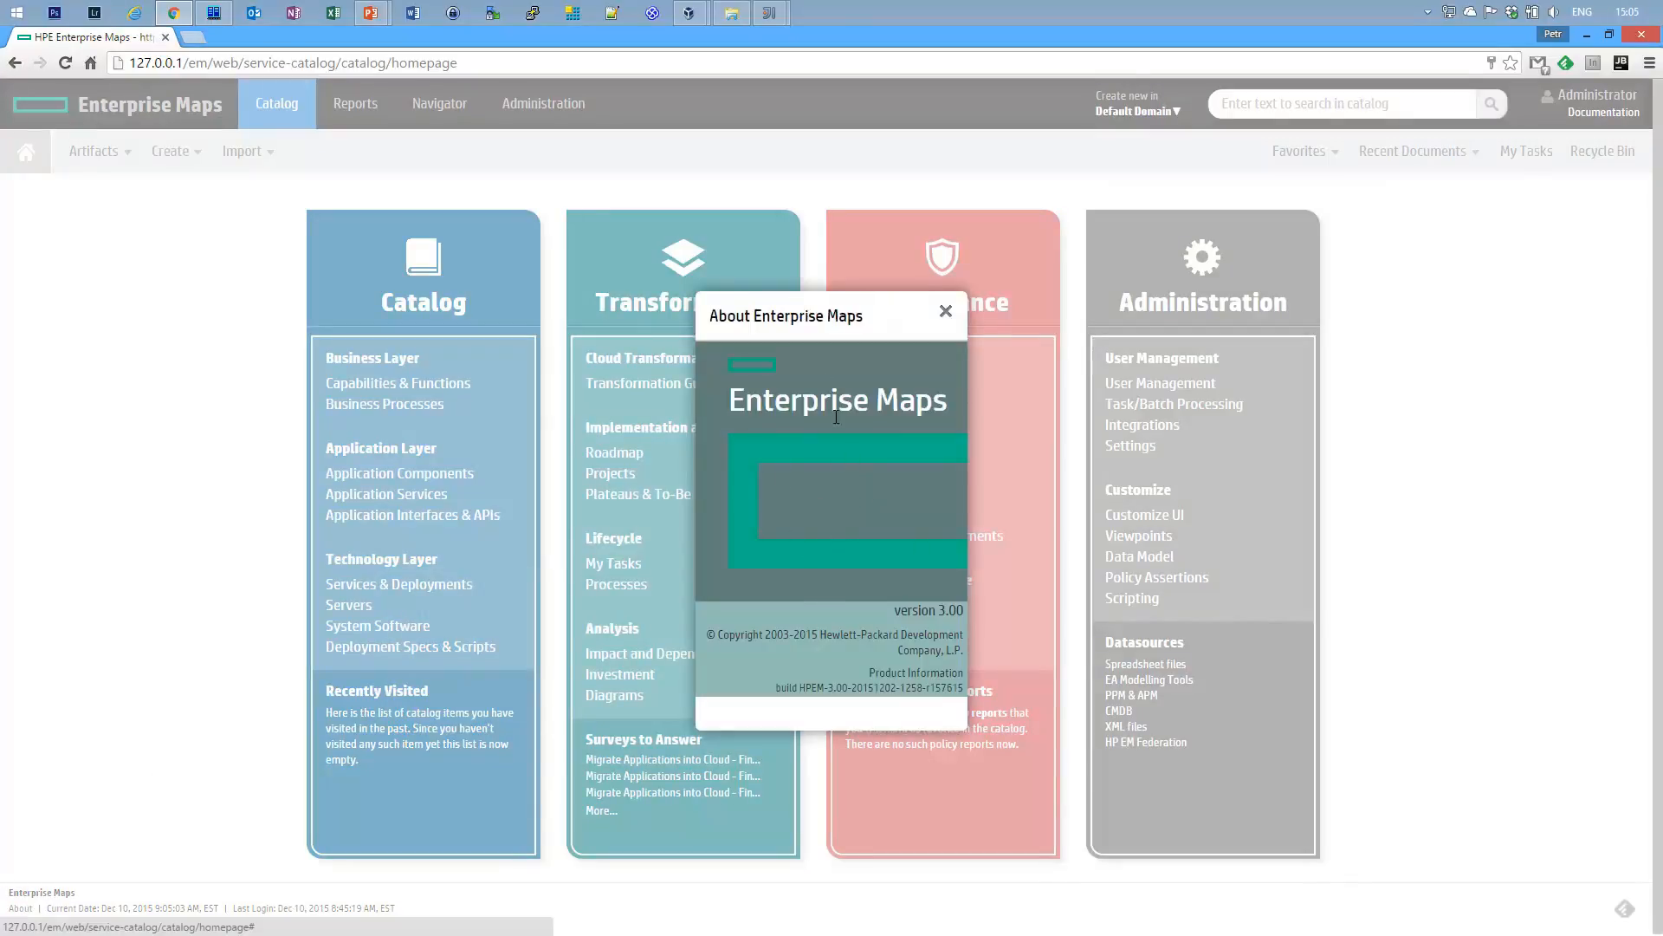
Select the rebranded About dialog's version text, then close the dialog.
drag(717, 639, 963, 651)
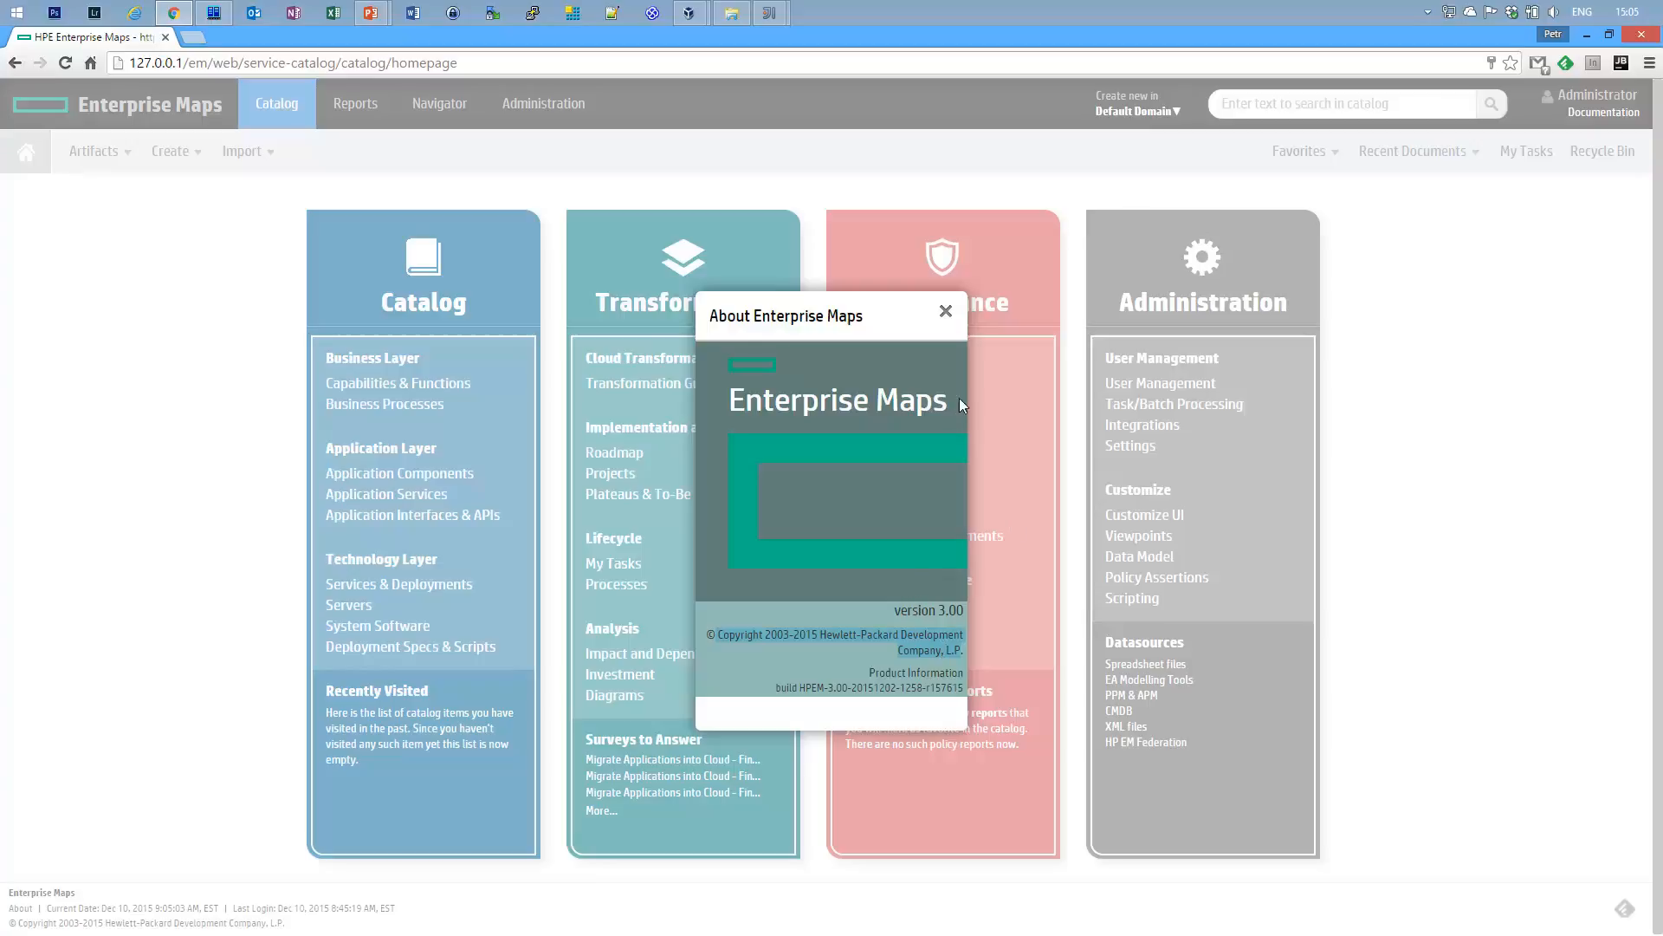
click(945, 310)
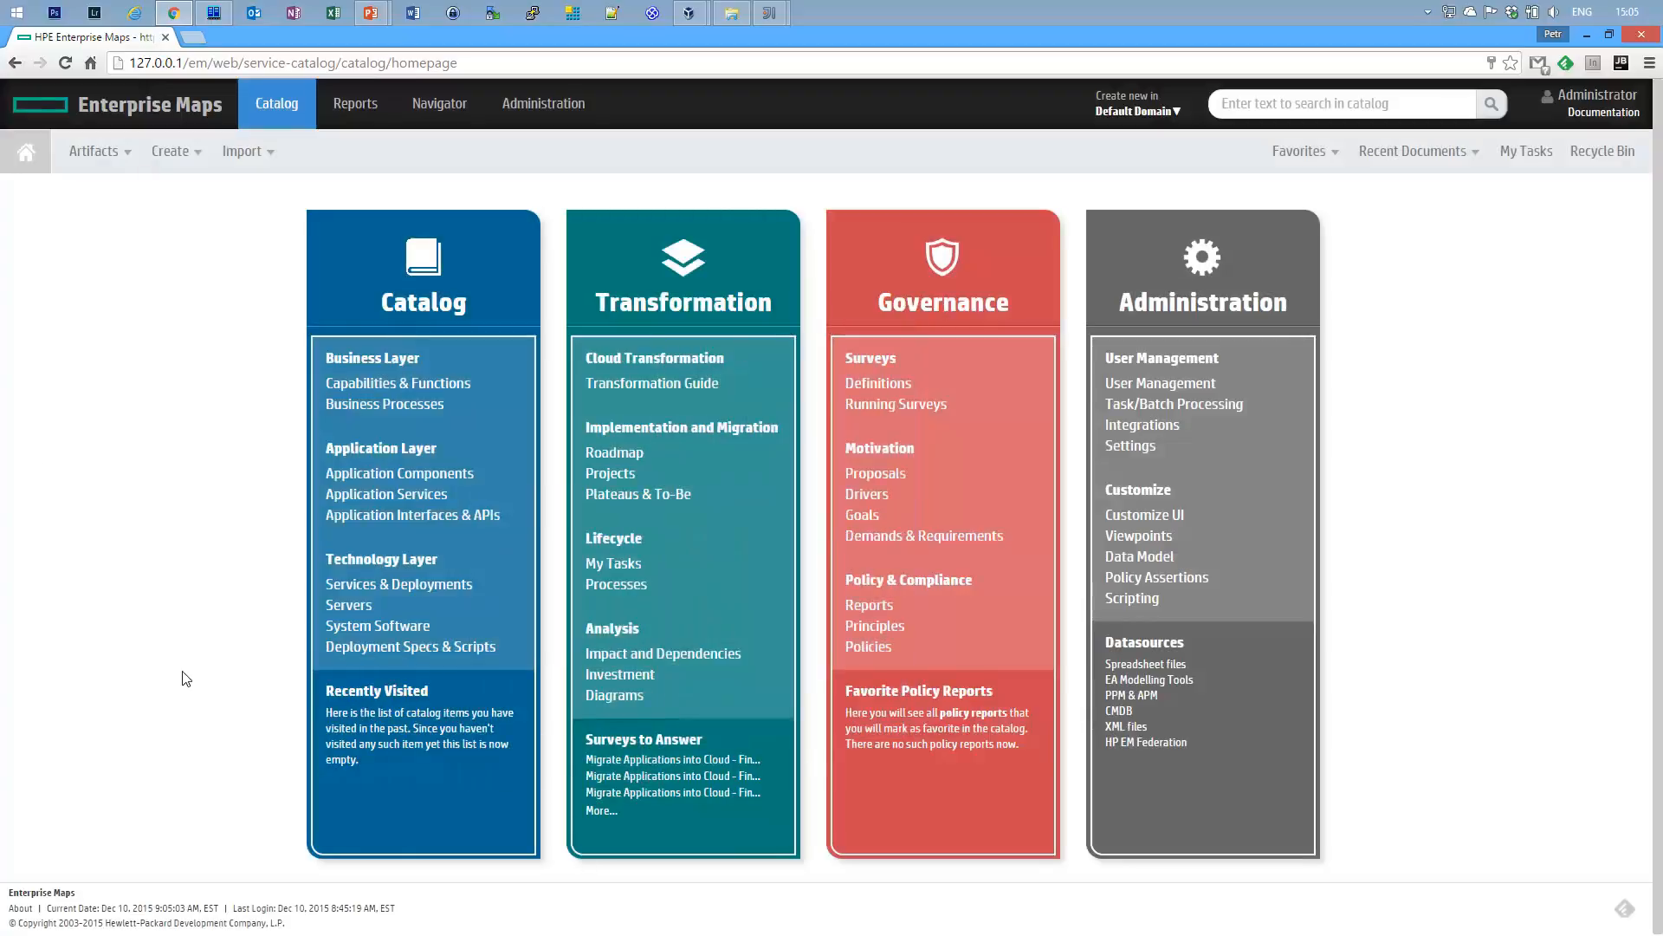
In the Navigator, search for asac and graph the first ASAC artifact.
click(455, 104)
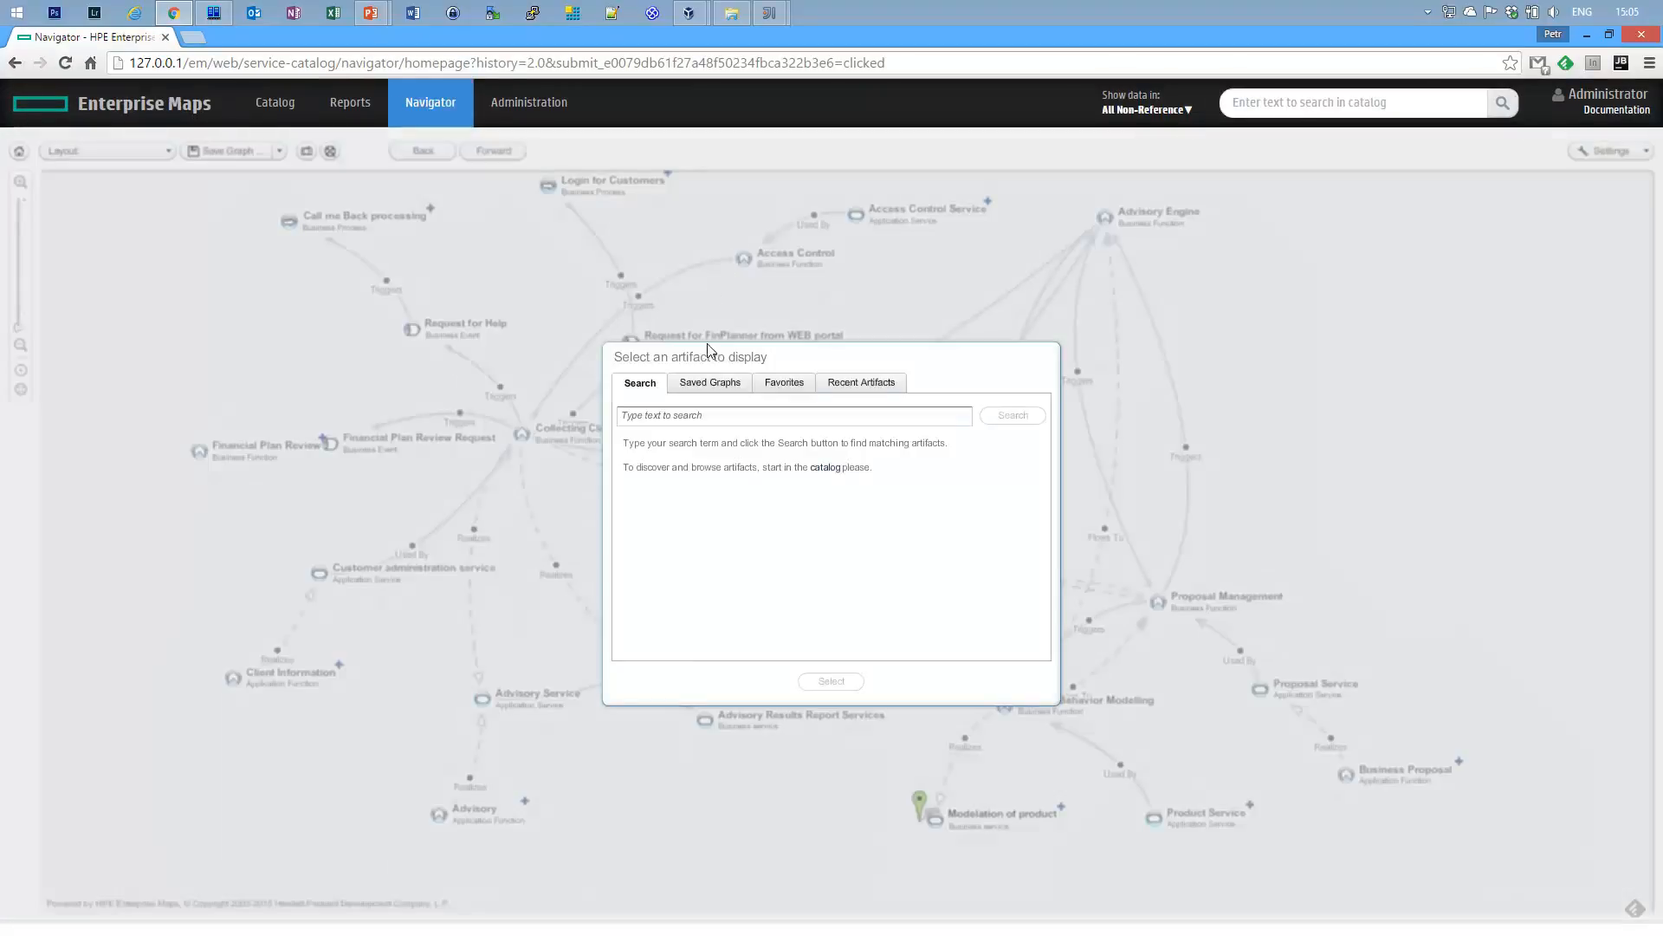
click(691, 418)
text(rarina)
key(Return)
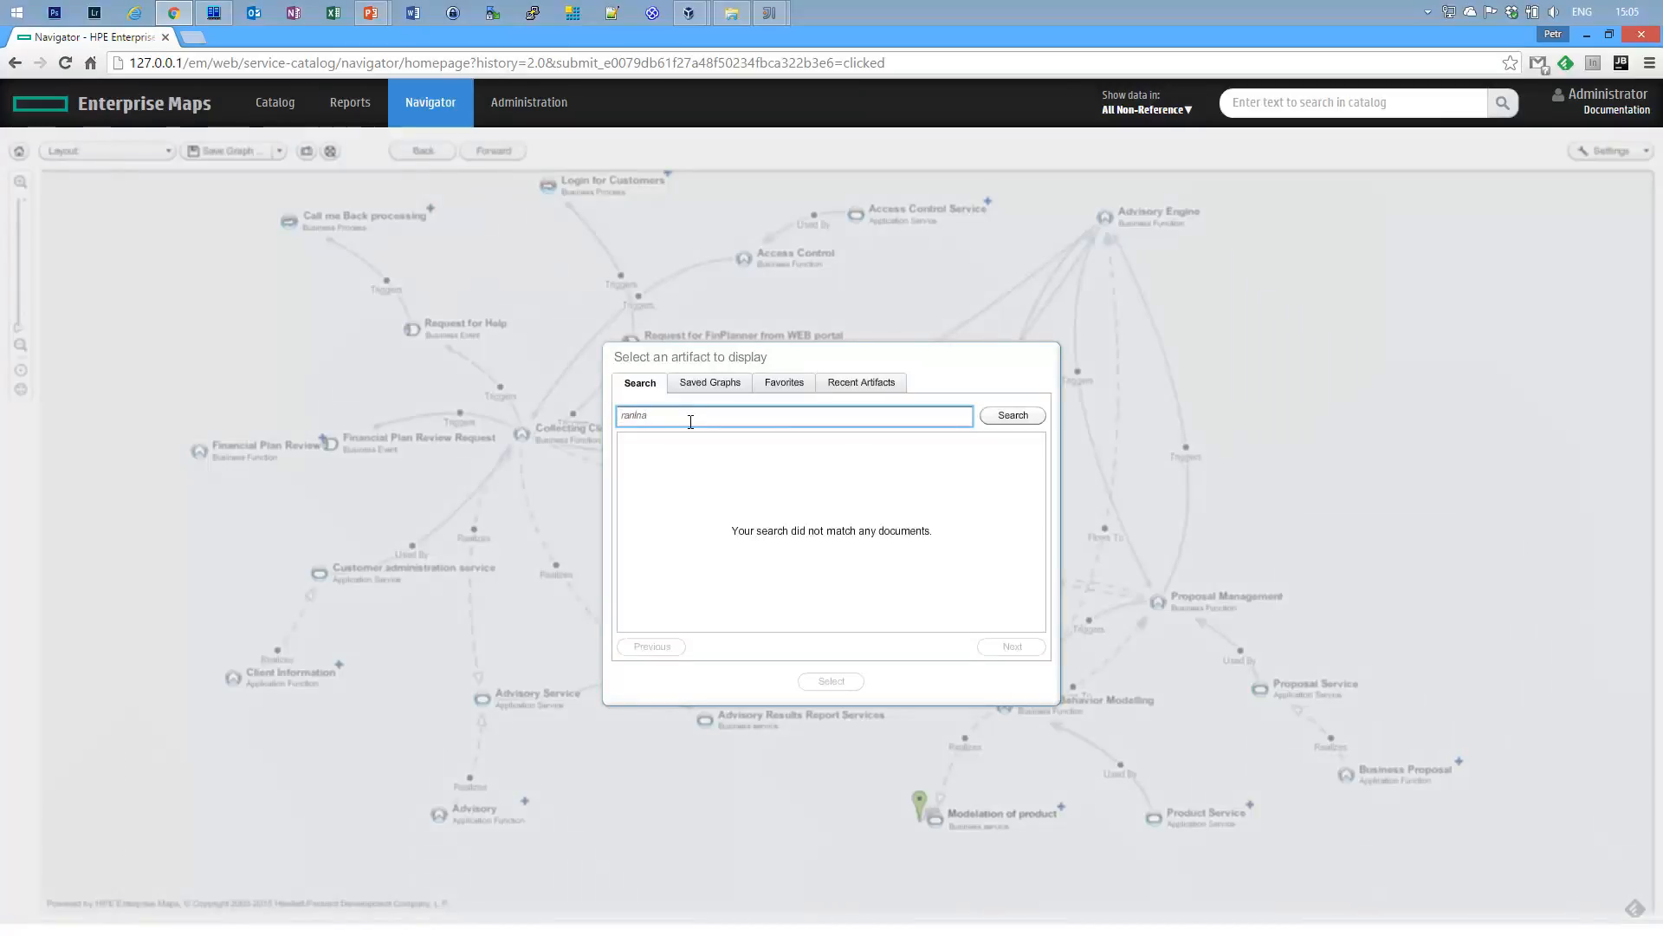
text(lan)
double_click(677, 423)
text(asac)
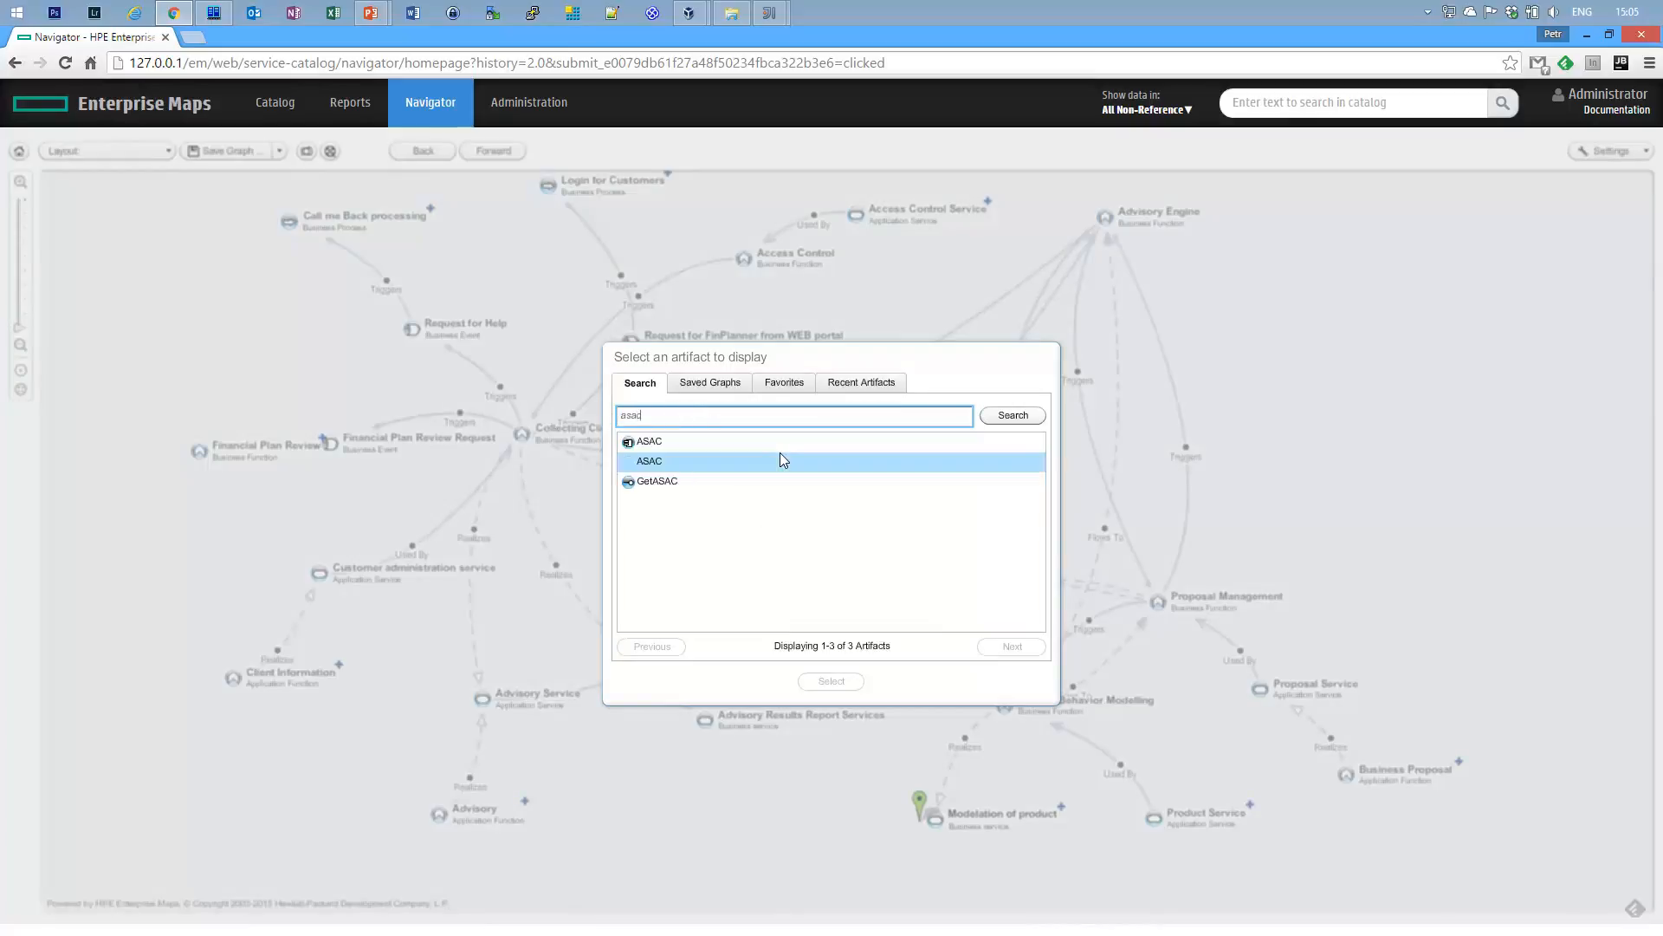
click(666, 441)
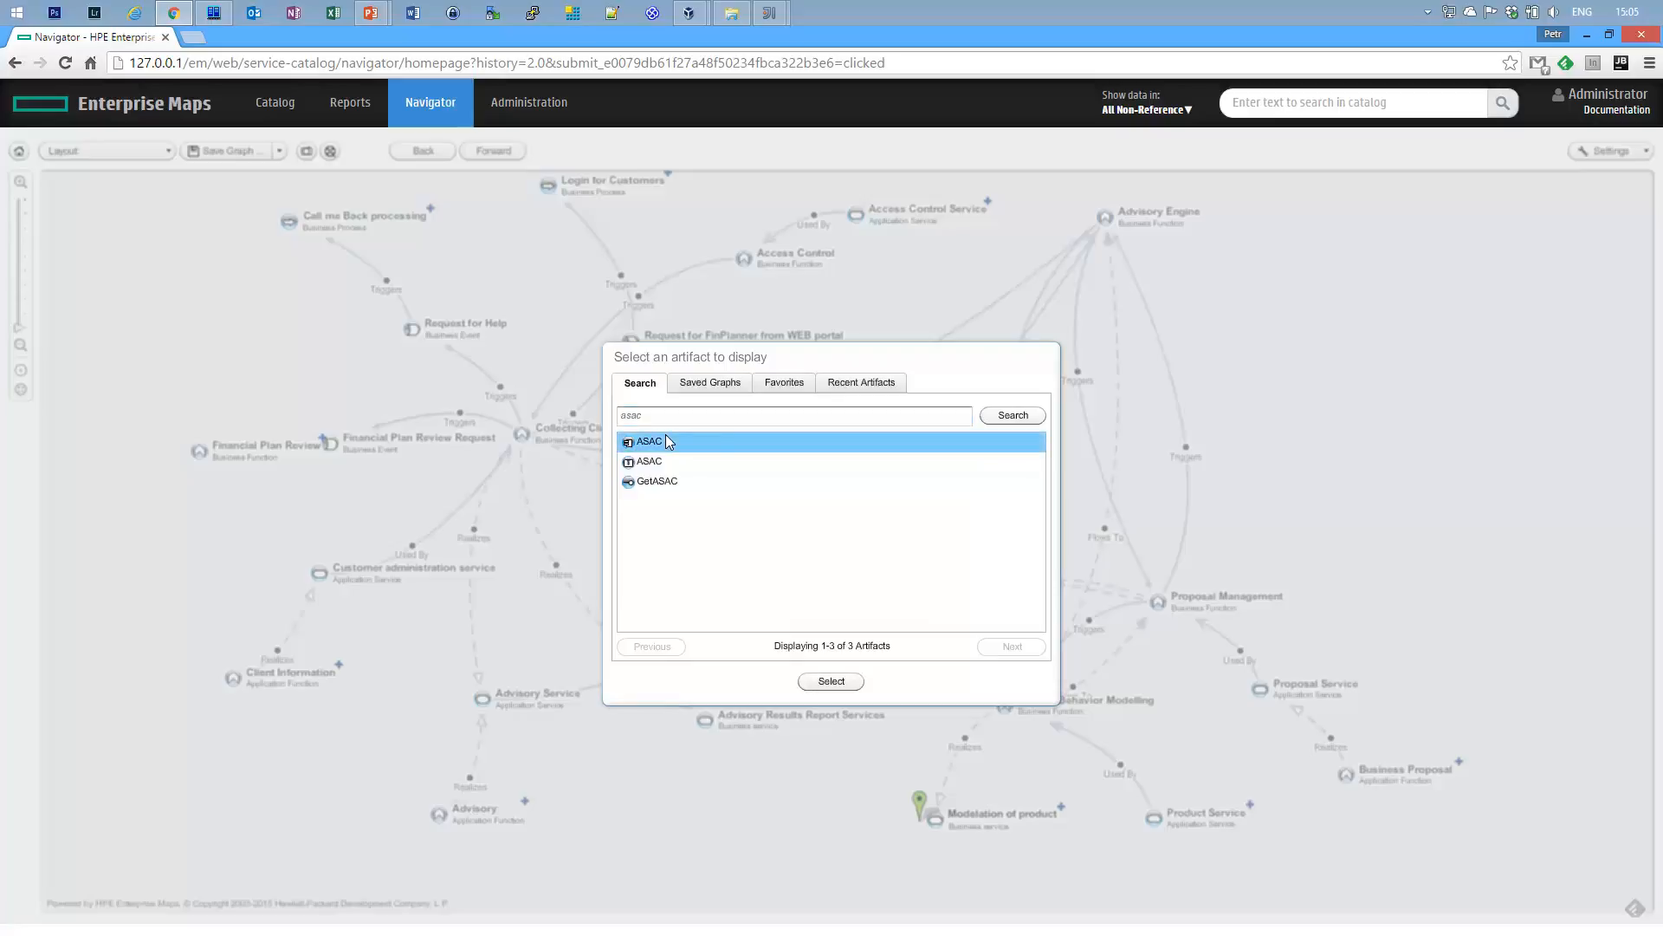
click(831, 681)
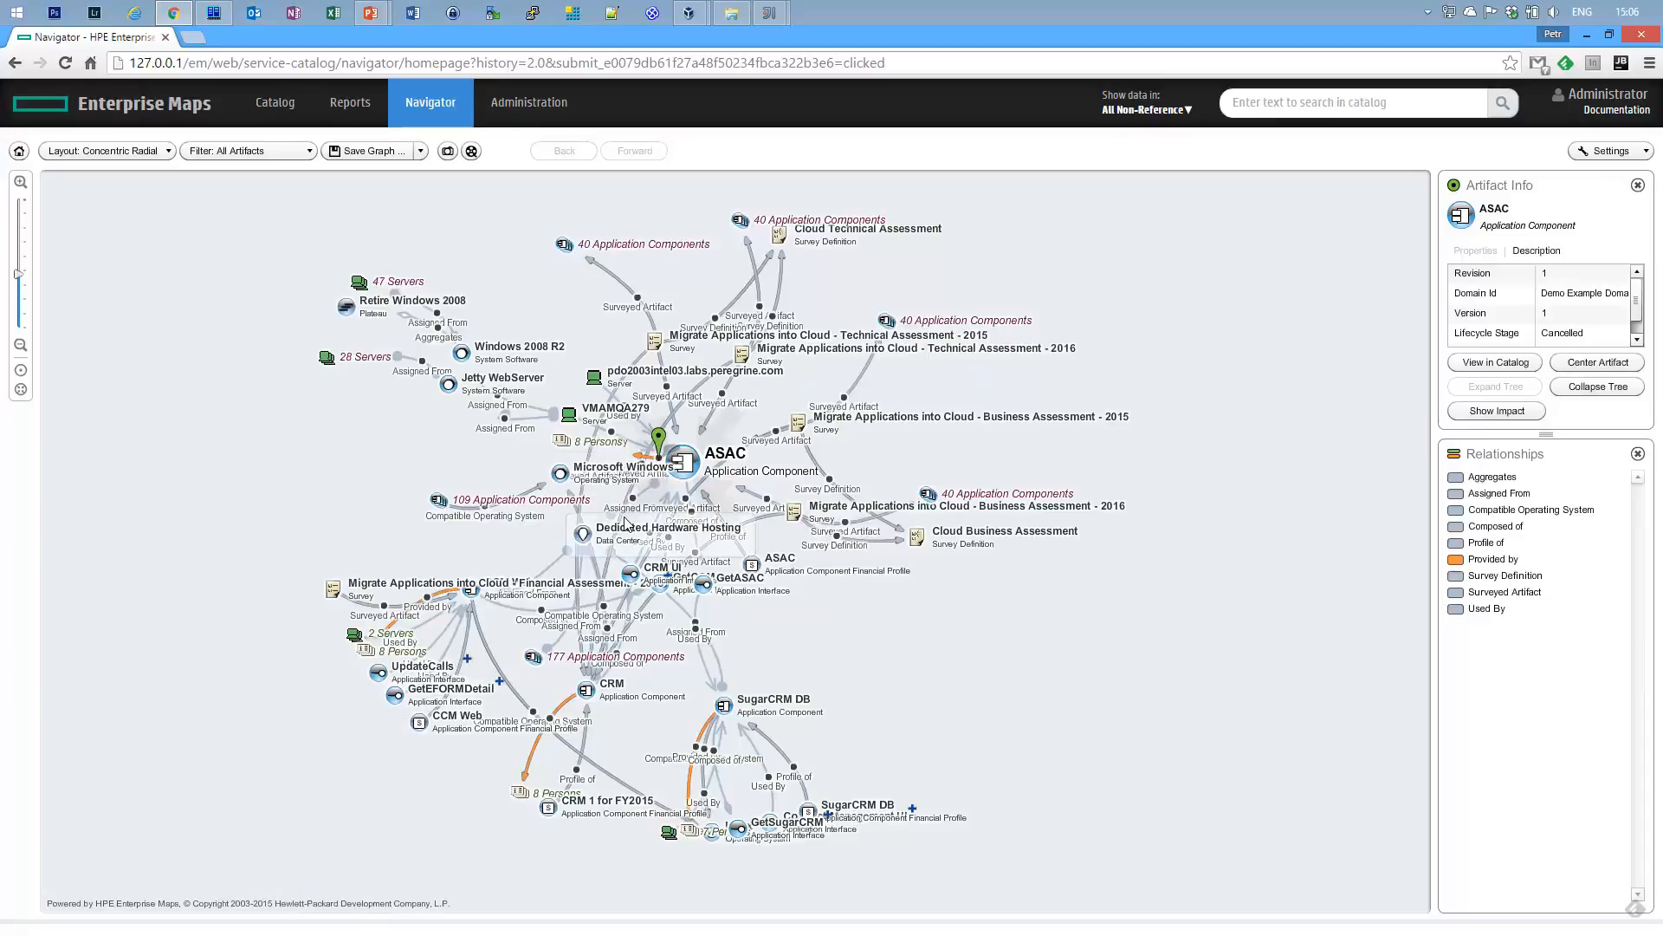
Check the info cards of two ASAC graph nodes, then return to the Catalog homepage.
mouse_move(625, 522)
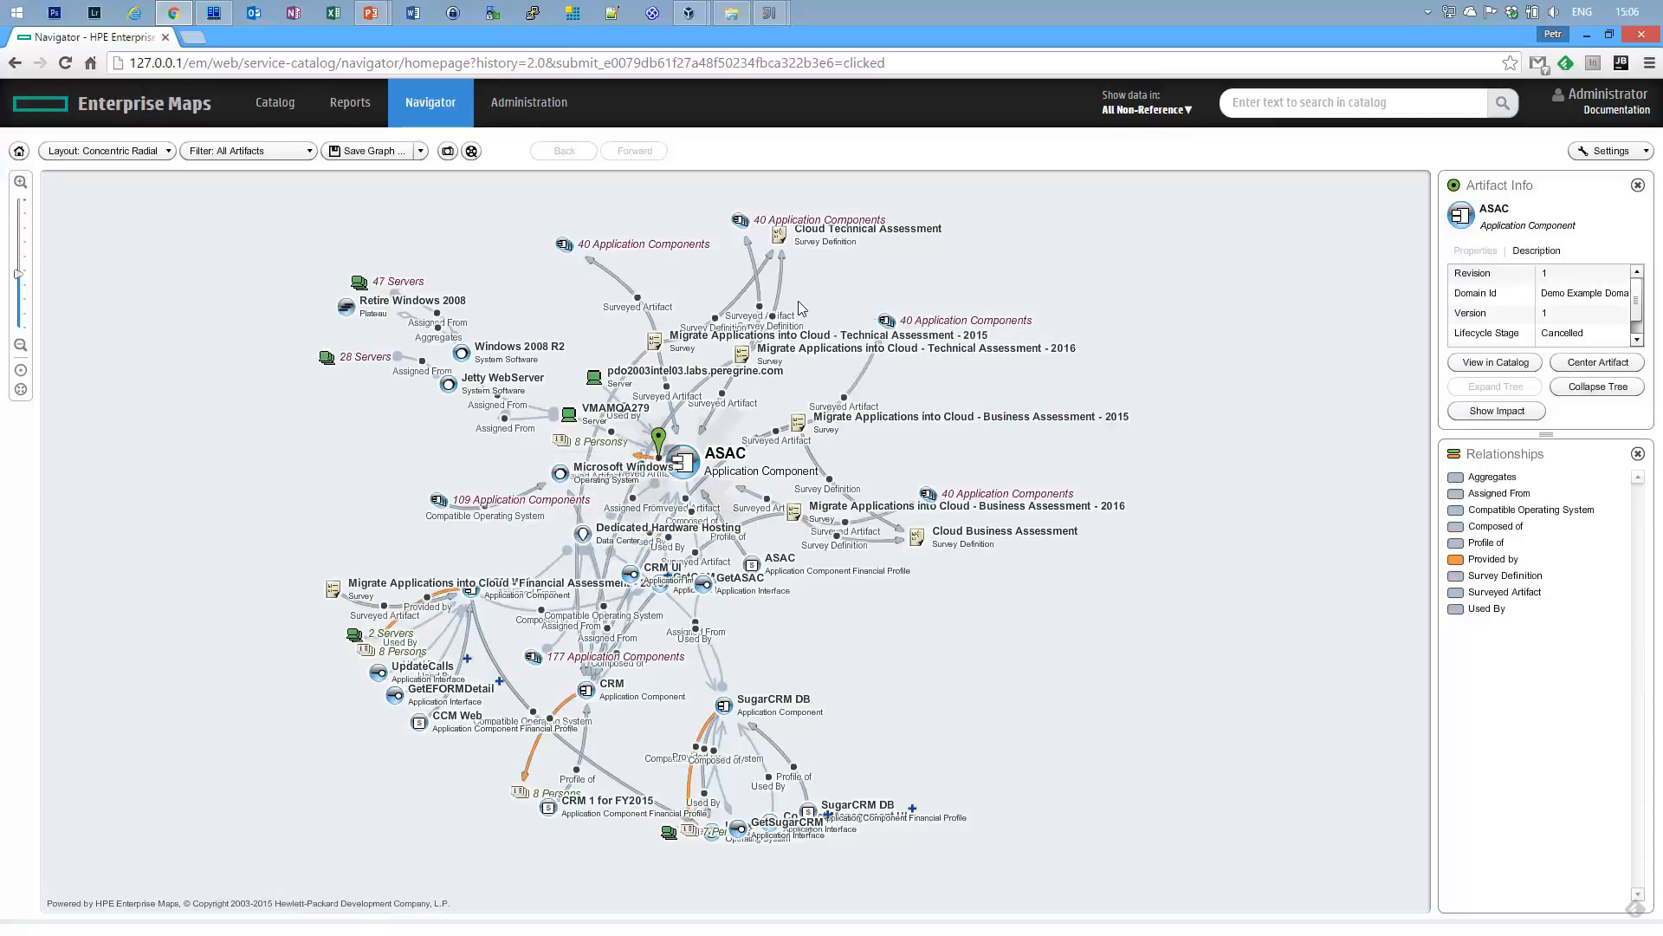
mouse_move(804, 375)
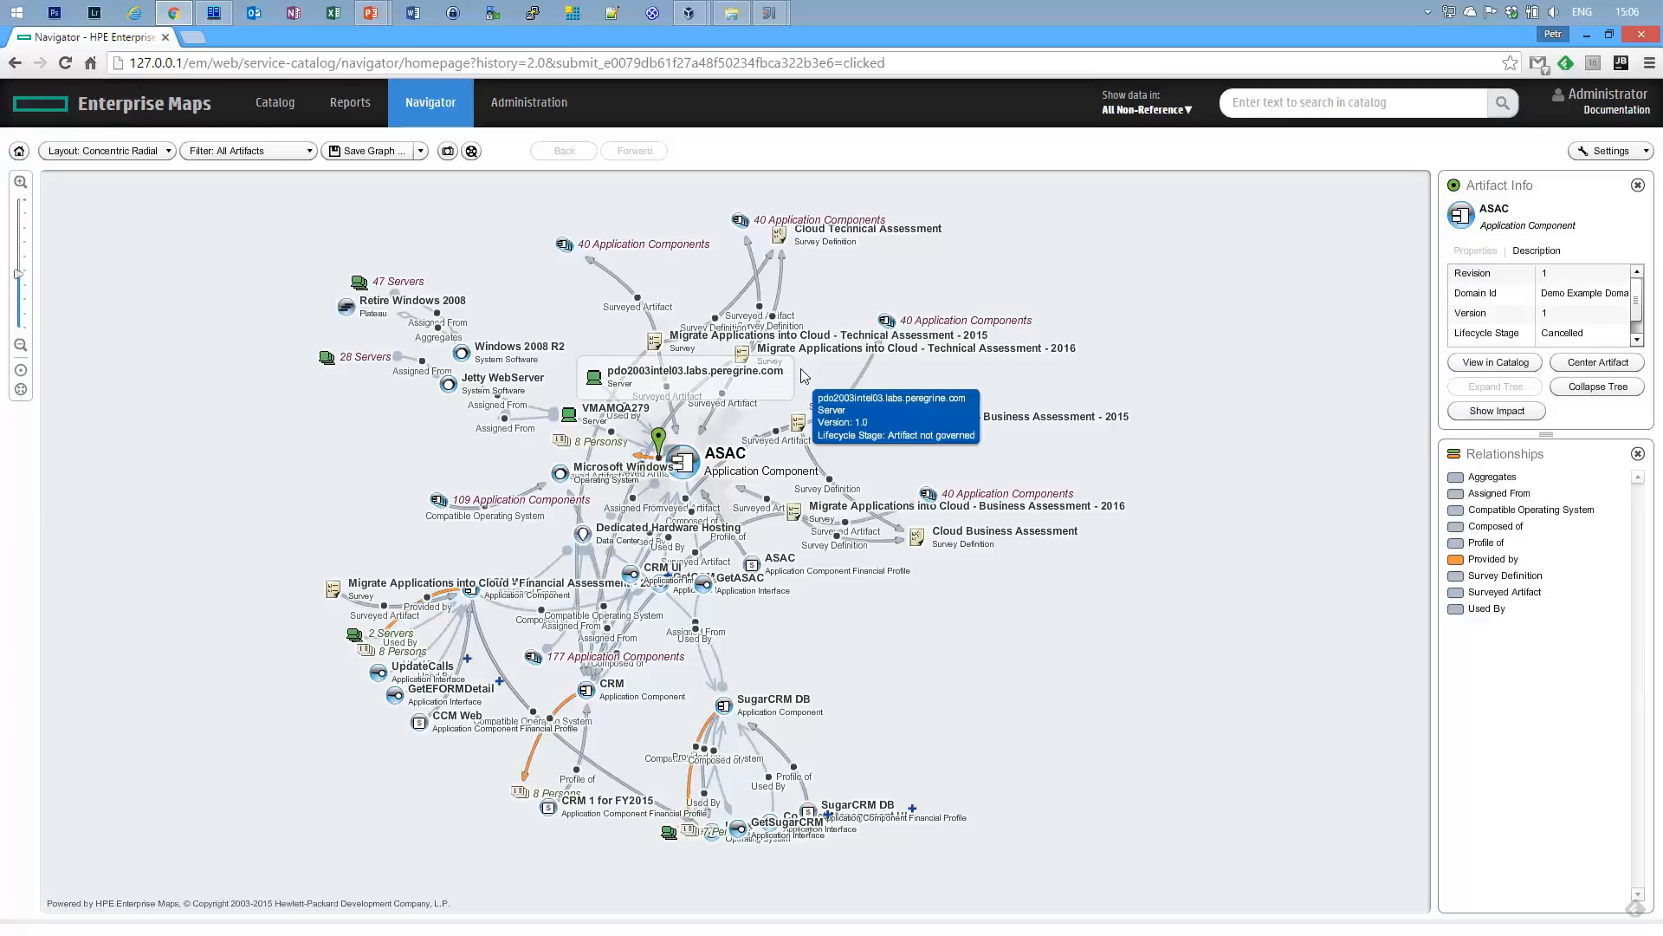
click(268, 111)
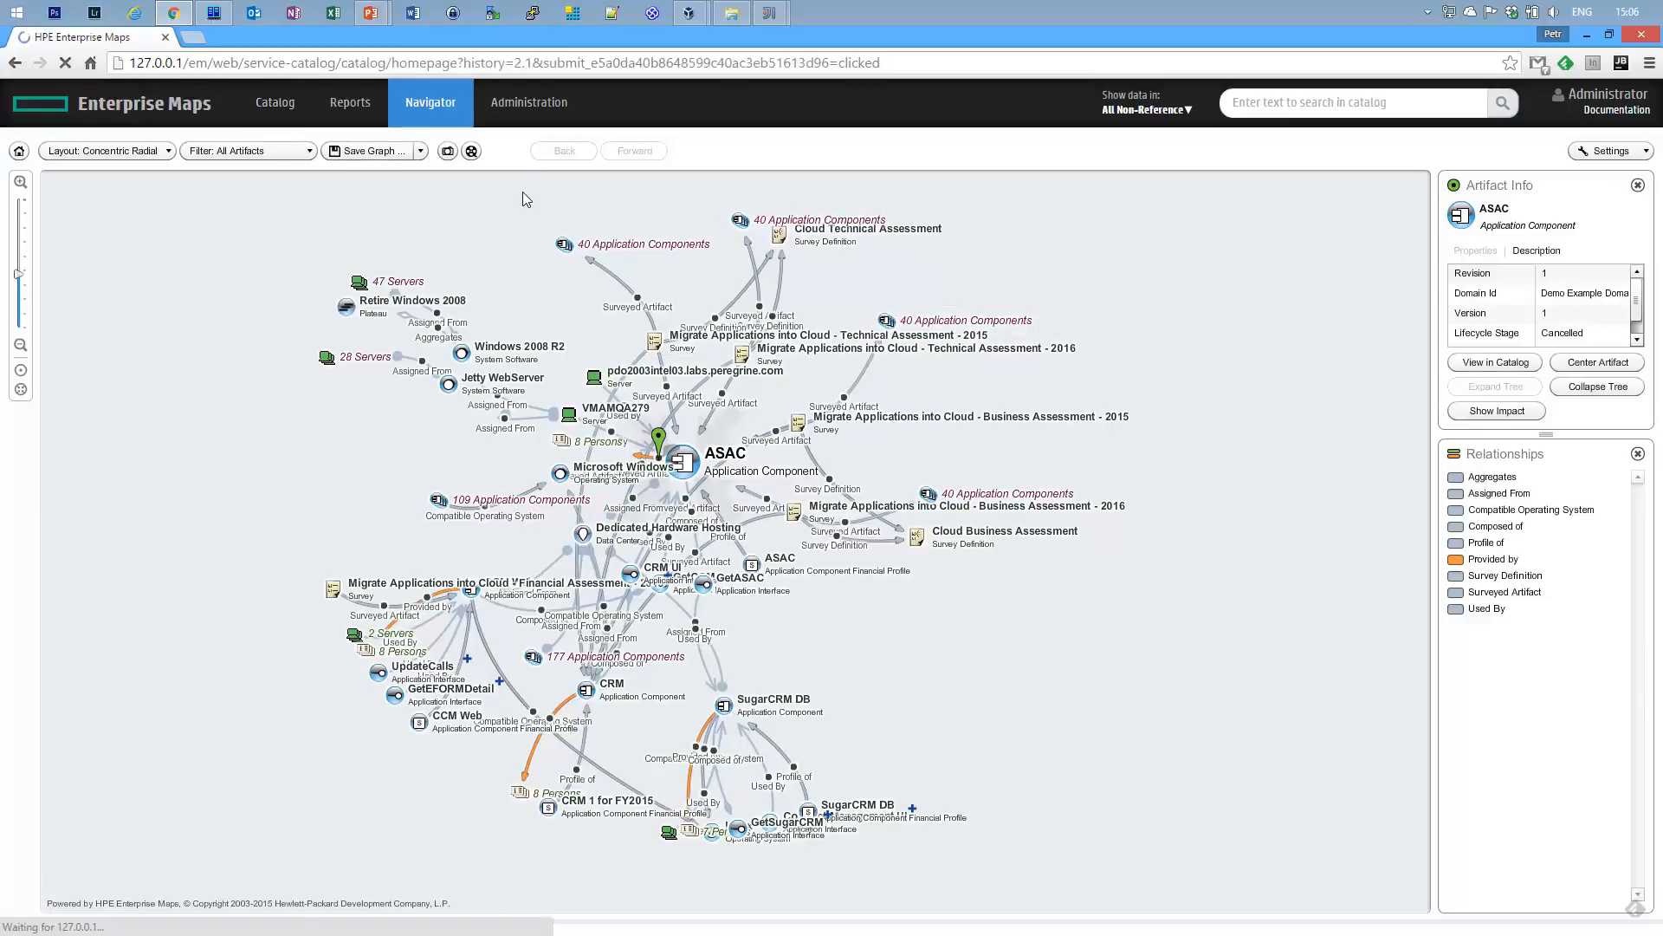